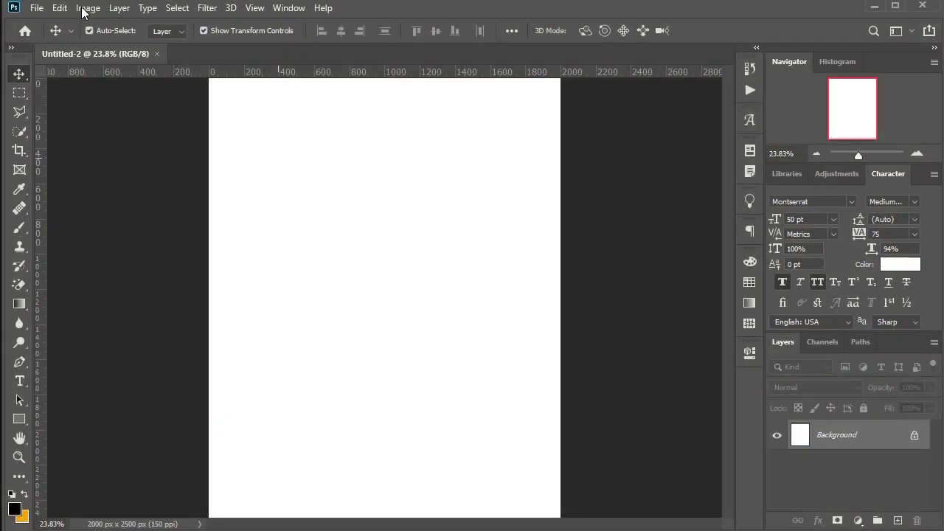
Step: In Image Size, show the canvas in pixels, reading 2000 × 2500 px at 150 ppi
click(84, 8)
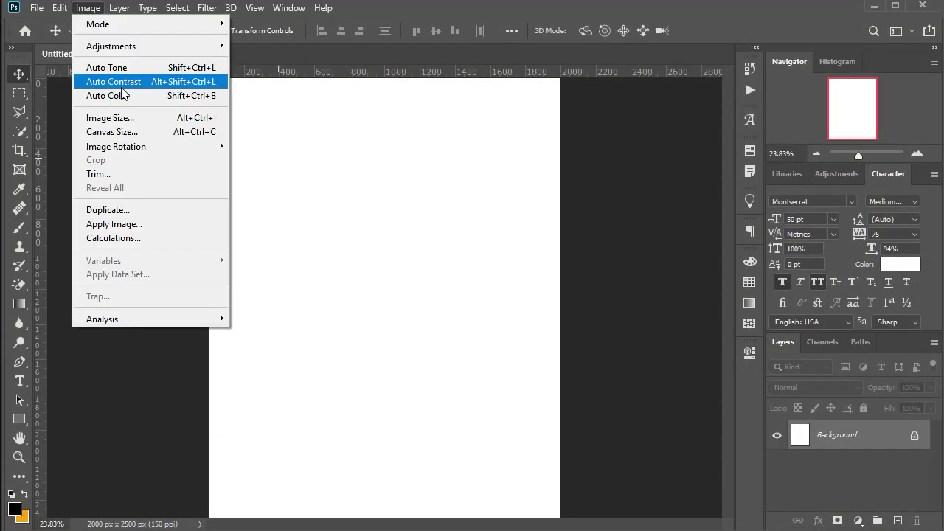
key(Escape)
key(ctrl+alt+i)
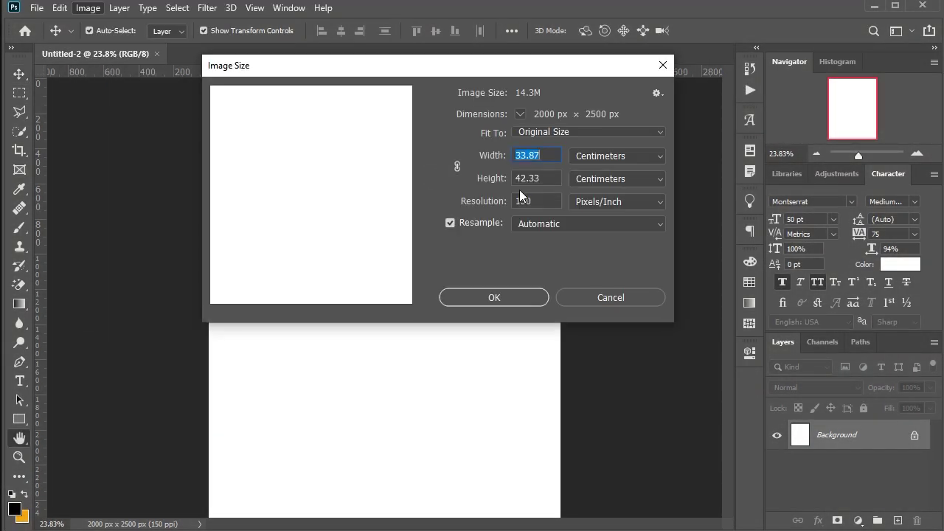
click(584, 157)
click(598, 171)
click(597, 157)
click(603, 183)
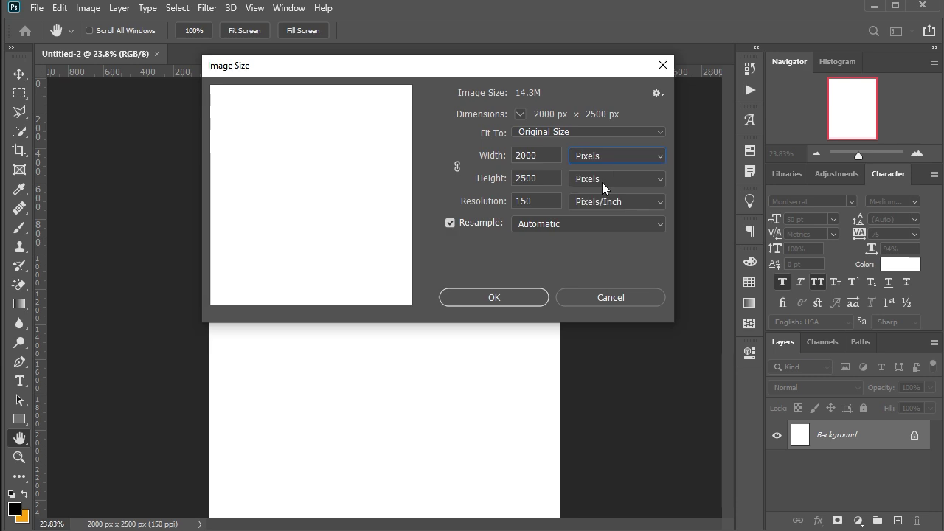
drag(555, 178, 509, 178)
Step: Move the desert photo to the canvas bottom and stretch it upward to 21.27% to span the width
click(510, 296)
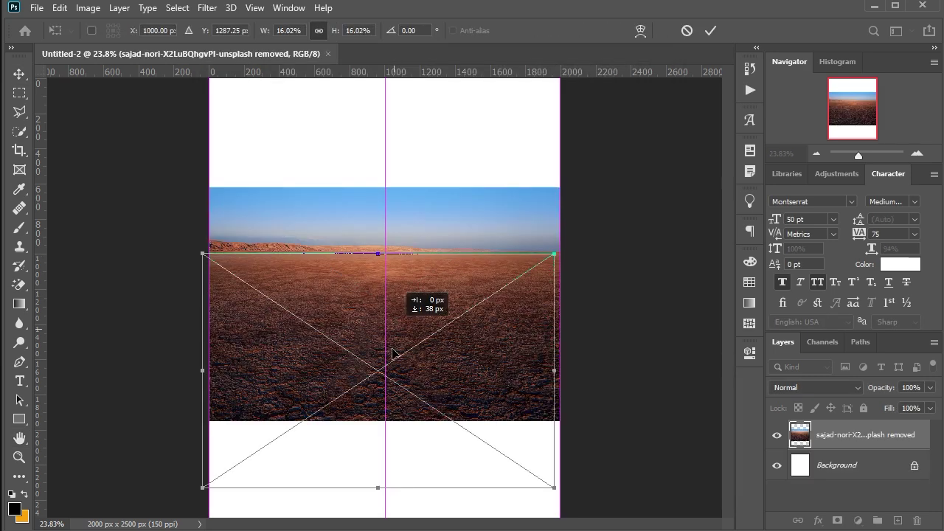
drag(398, 370, 403, 368)
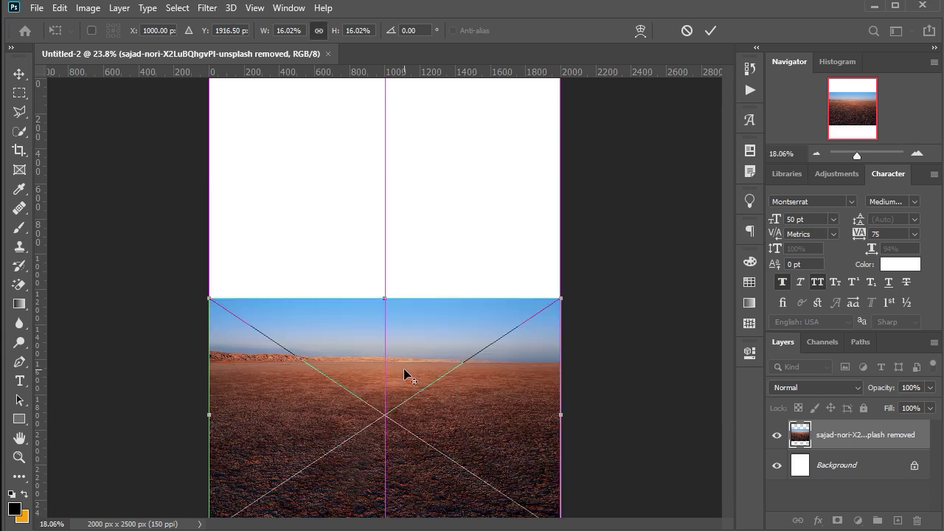
scroll(403, 368, down, 1)
key(shift+Up)
key(shift+Up)
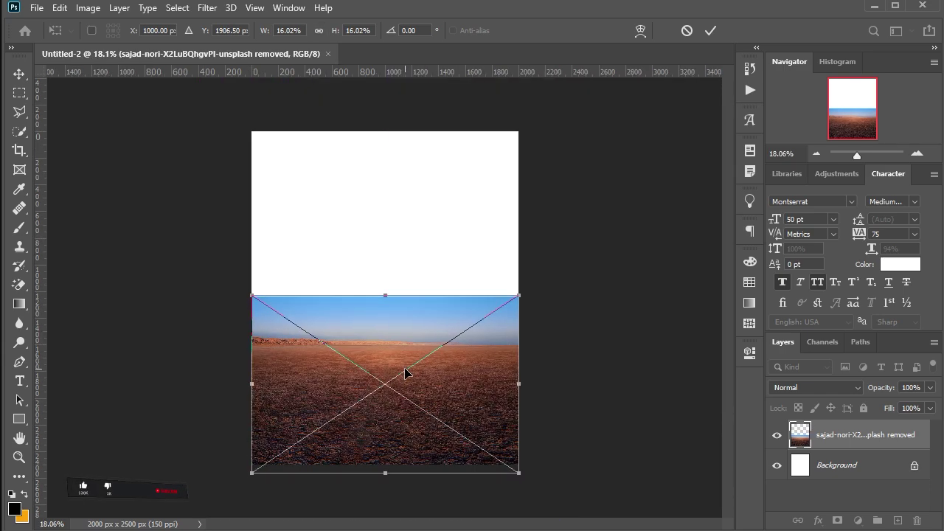
key(shift+Up)
key(shift+Up)
key(shift+Up)
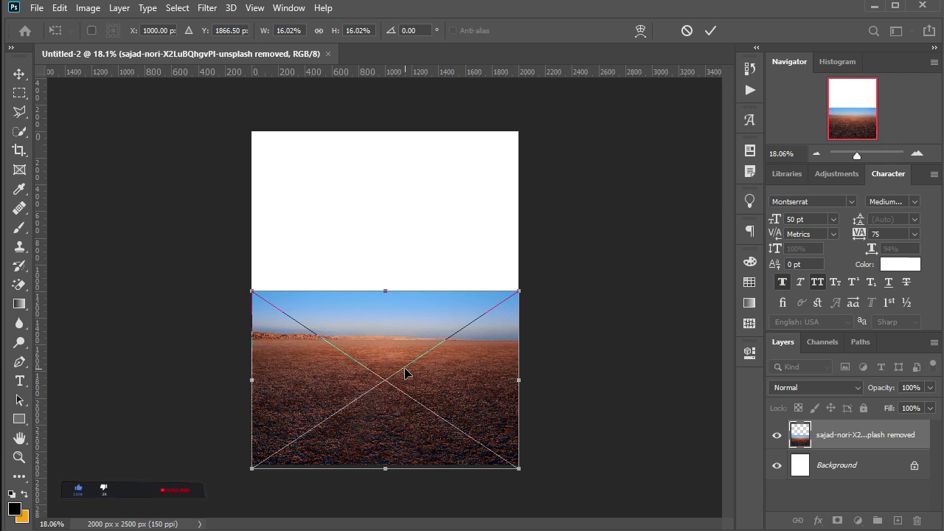
key(shift+Up)
key(shift+Up)
key(shift+Up)
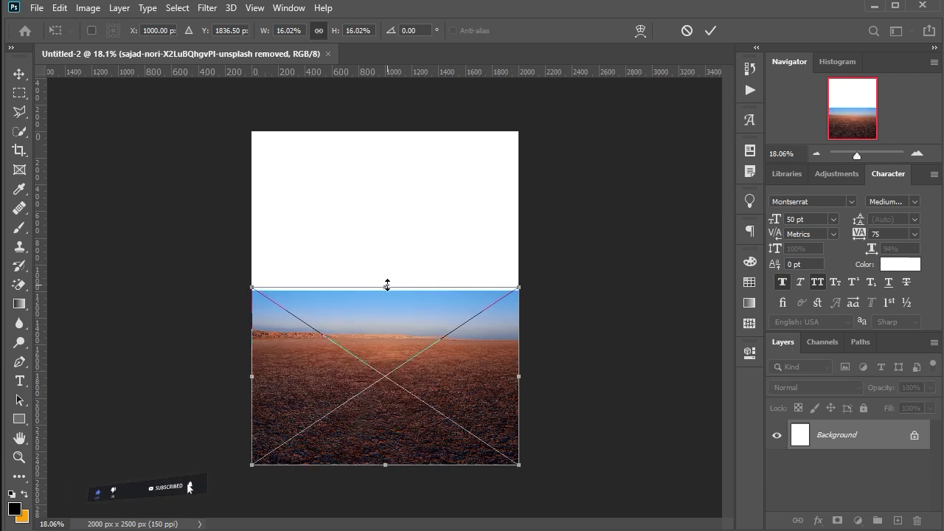
drag(386, 279, 385, 228)
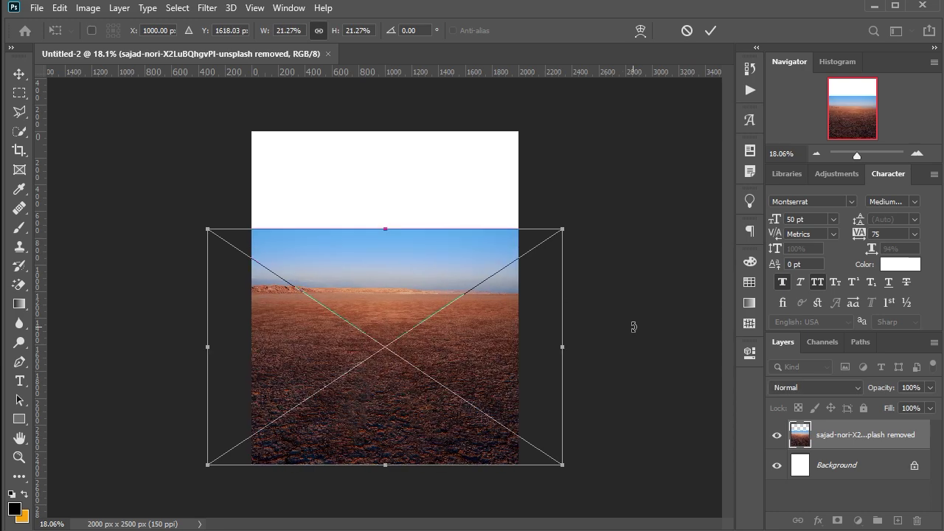
Step: Place the night sky photo above the desert, move it up, and enlarge it to 33.69%
drag(633, 326, 631, 326)
drag(499, 249, 497, 233)
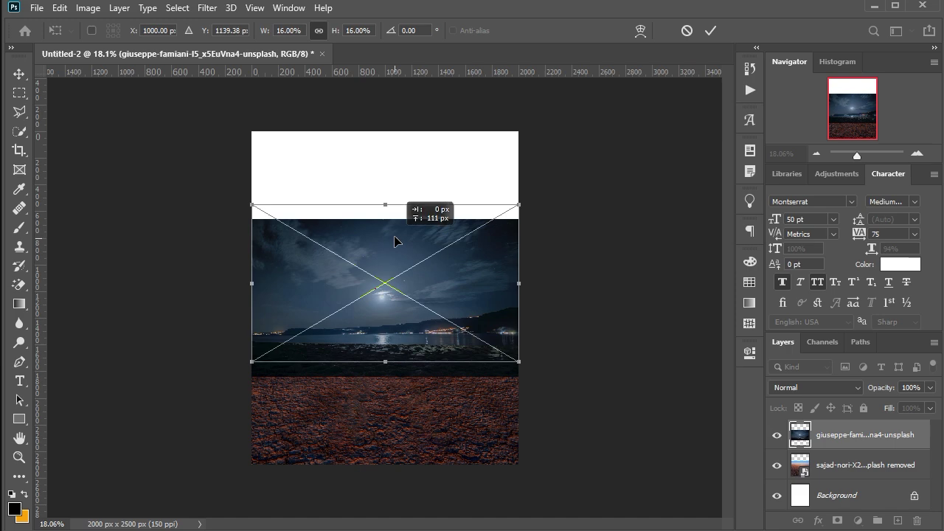
drag(519, 202, 672, 112)
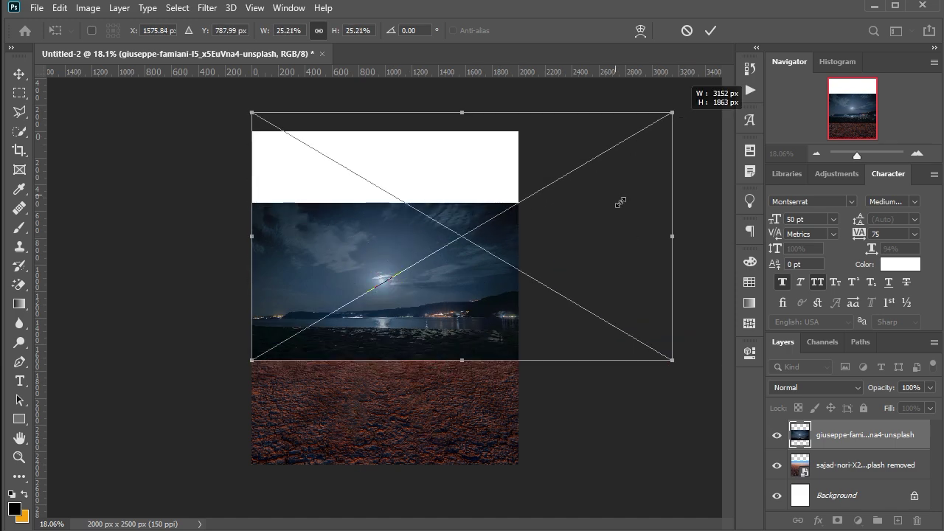
drag(672, 359, 750, 406)
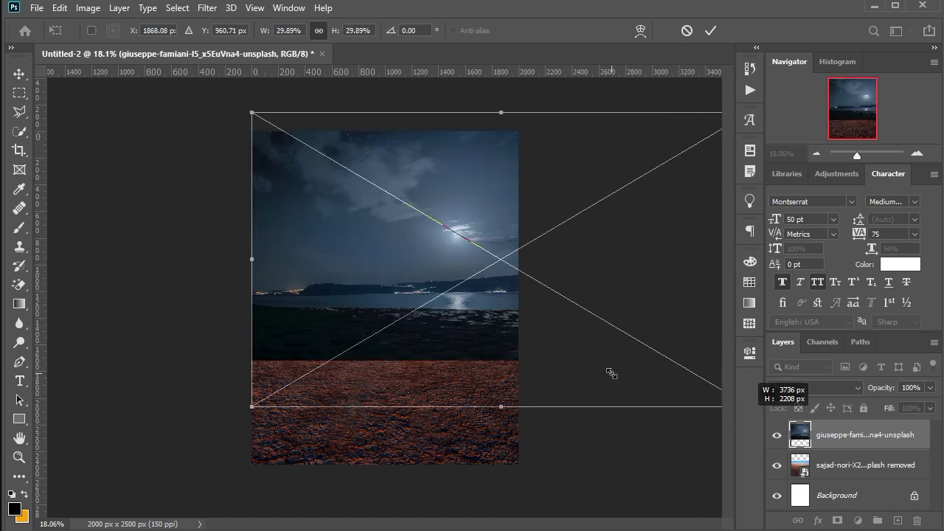
scroll(376, 284, down, 2)
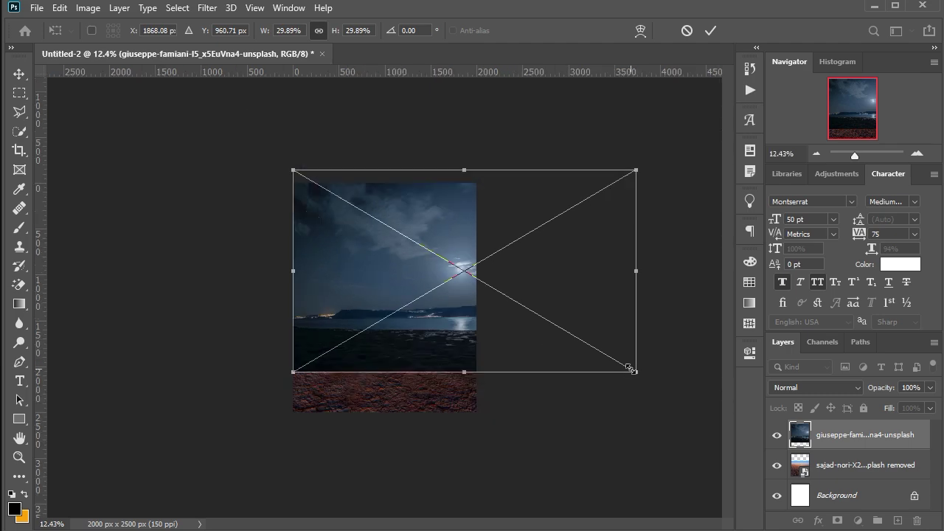
drag(632, 369, 700, 410)
key(Return)
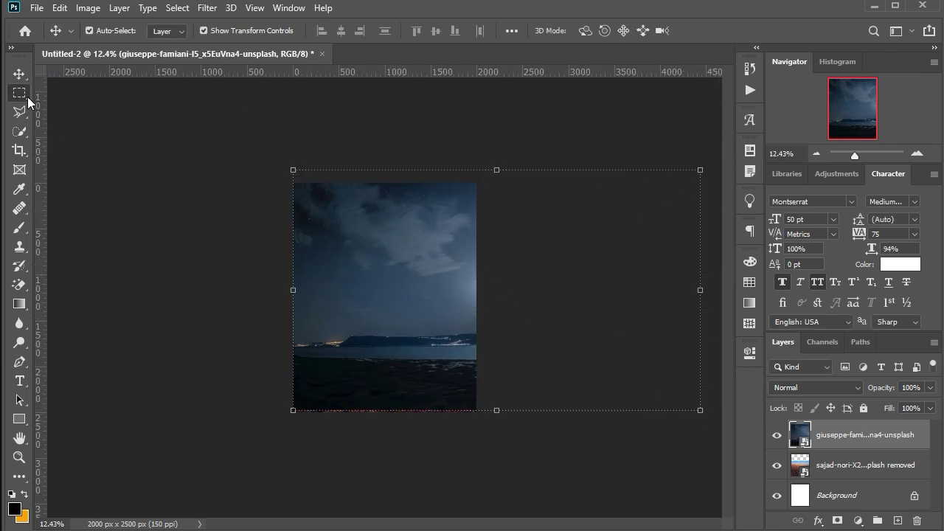
Step: Select the whole canvas and add a layer mask to the night sky photo
key(m)
drag(293, 183, 520, 429)
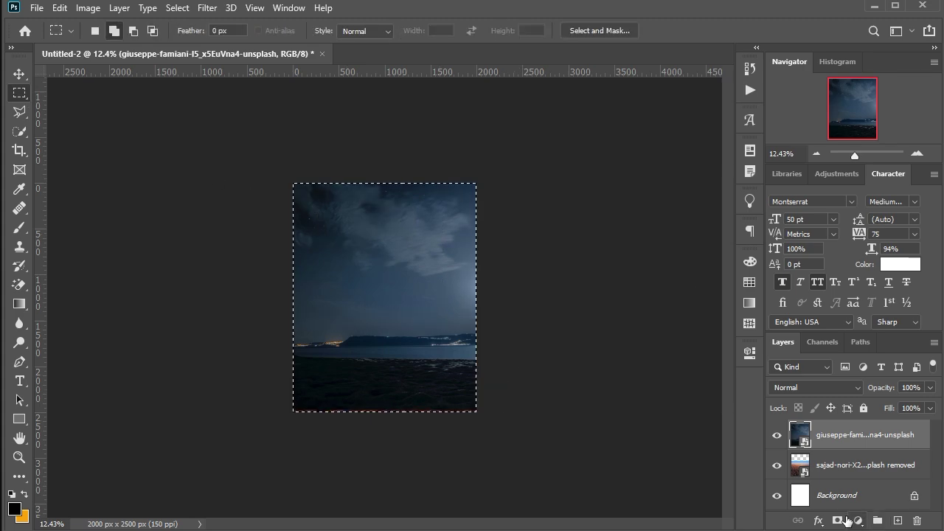
key(ctrl+alt+m)
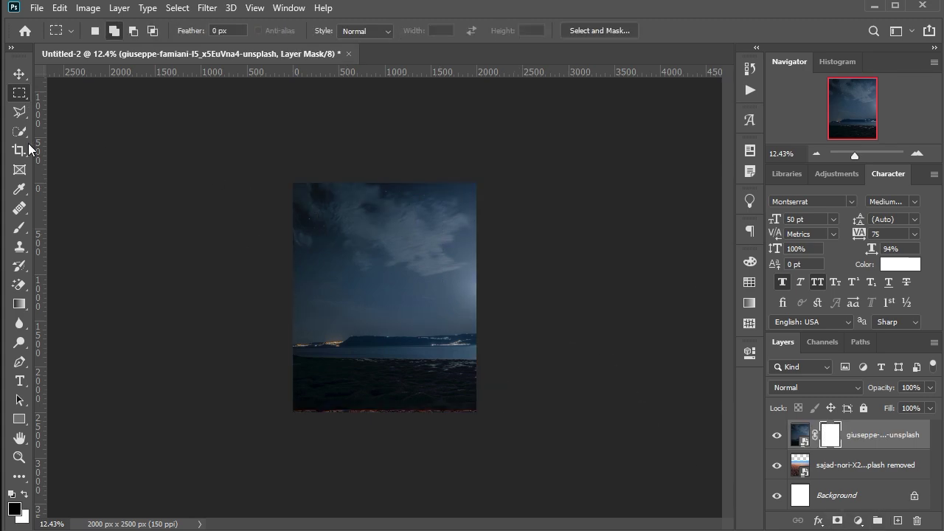
click(20, 73)
Step: With a 900 px brush at 100% flow, mask out the photo's bottom, shoreline and left horizon
click(22, 230)
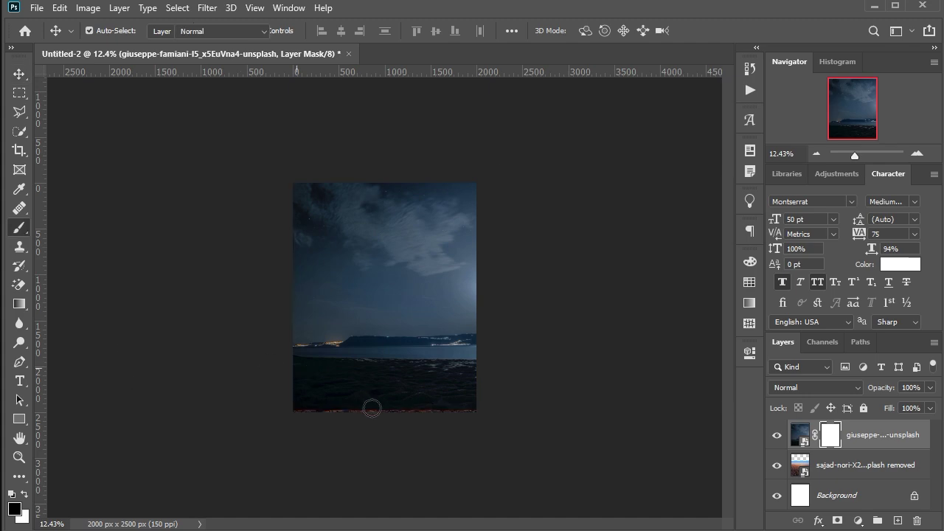
key(bracketright)
key(bracketright)
key(bracketright)
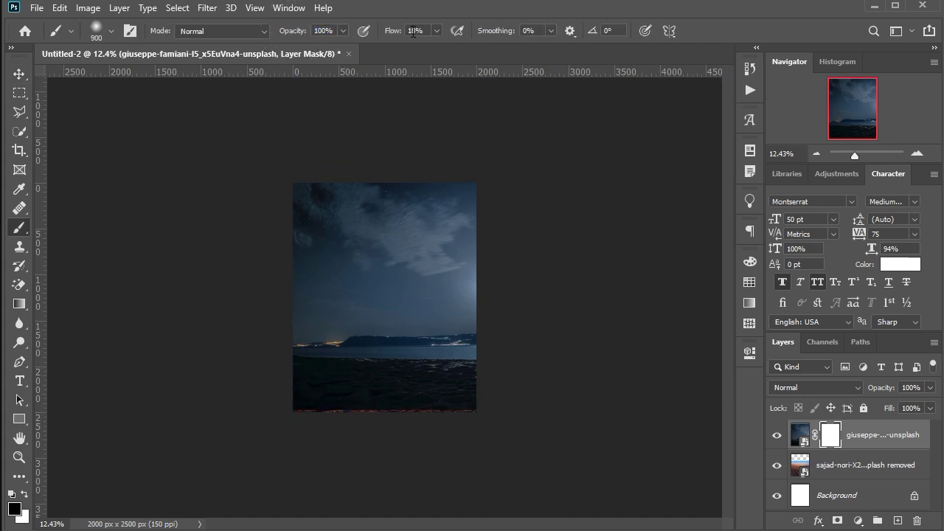
drag(413, 30, 506, 32)
drag(325, 402, 472, 408)
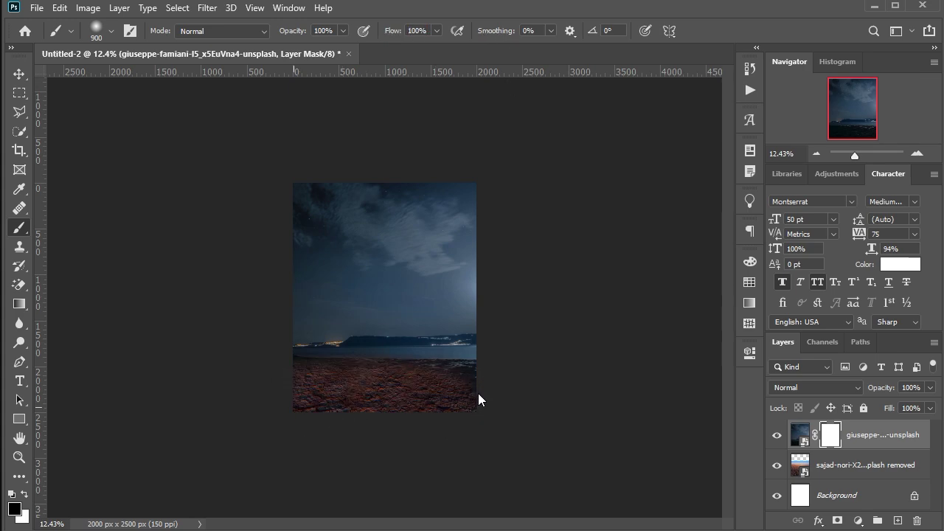
mouse_move(481, 391)
mouse_down()
mouse_move(300, 383)
mouse_move(499, 374)
mouse_up()
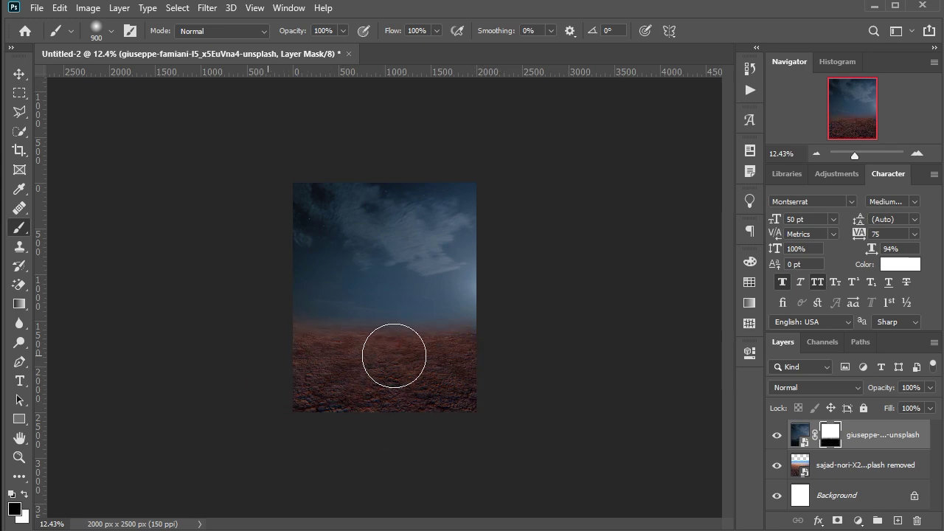
drag(350, 339, 302, 325)
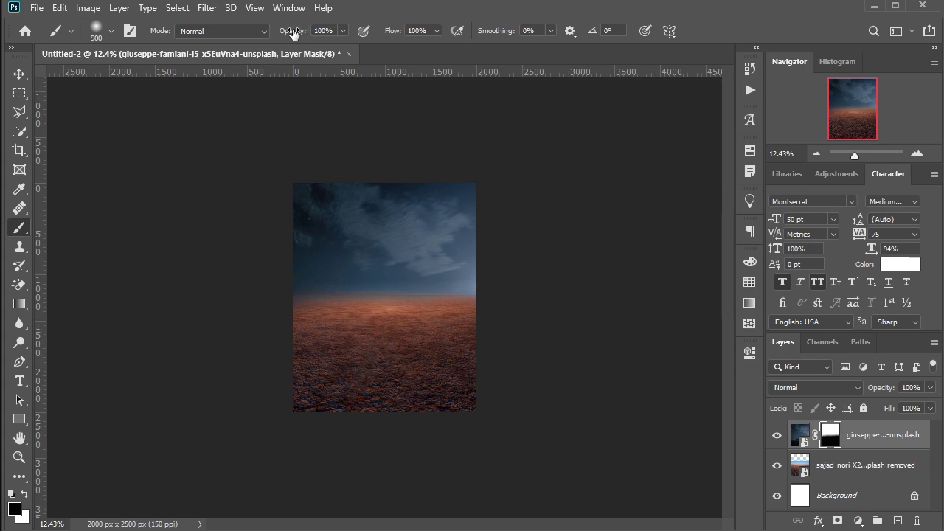
Step: Soften the horizon blend at 29% opacity and 42% flow, then switch to white and a smaller brush
drag(253, 30, 248, 31)
drag(391, 33, 360, 31)
mouse_move(318, 320)
mouse_down()
mouse_move(467, 322)
mouse_move(310, 334)
mouse_up()
click(24, 493)
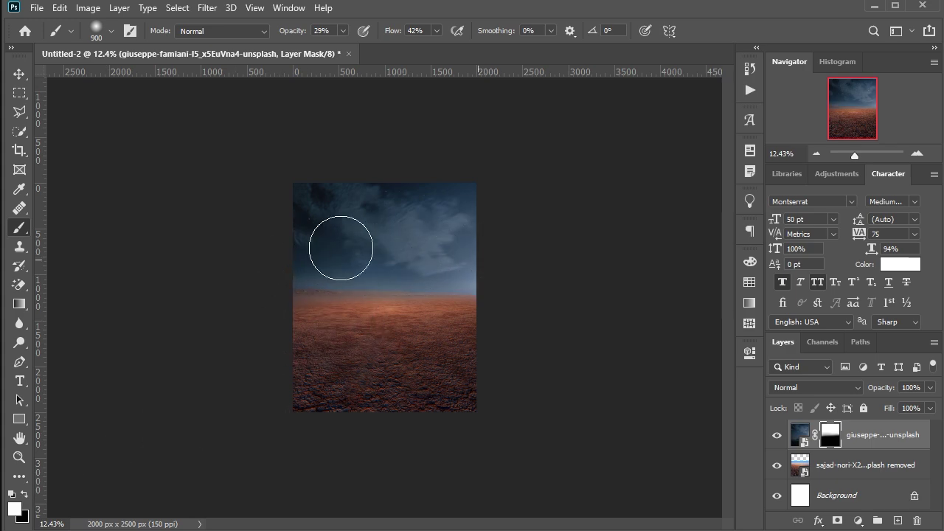
drag(384, 298, 447, 295)
key(bracketleft)
key(bracketleft)
key(bracketleft)
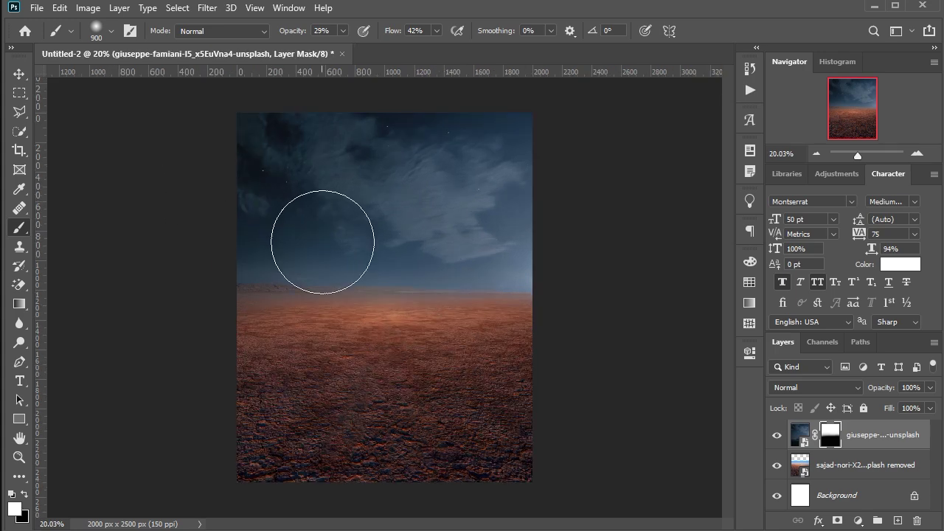
key(bracketleft)
key(bracketleft)
key(bracketleft)
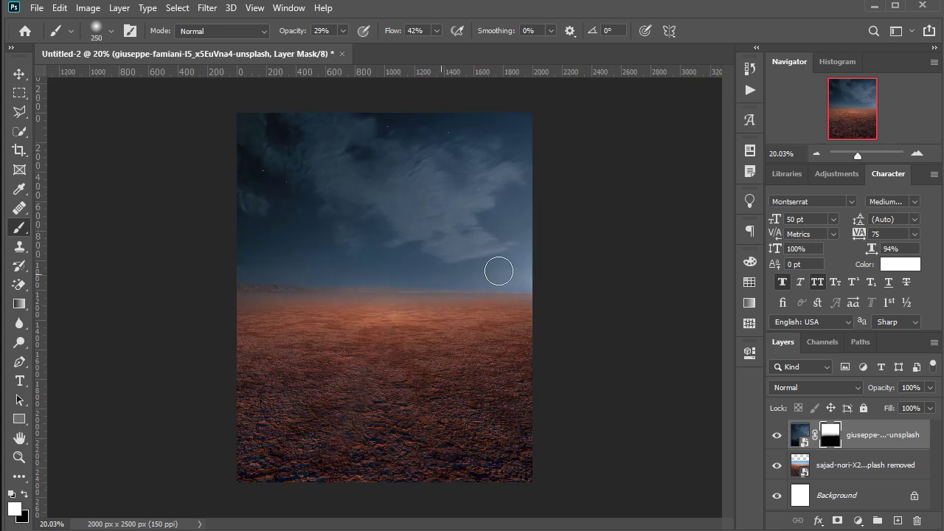
key(v)
click(156, 218)
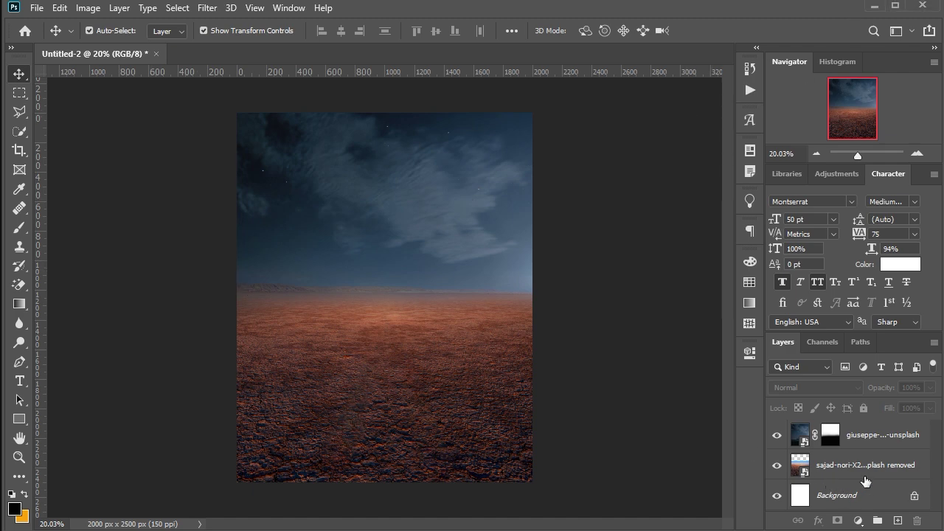
Step: Add a Brightness/Contrast adjustment layer with brightness −69 and contrast 16
click(858, 520)
click(866, 309)
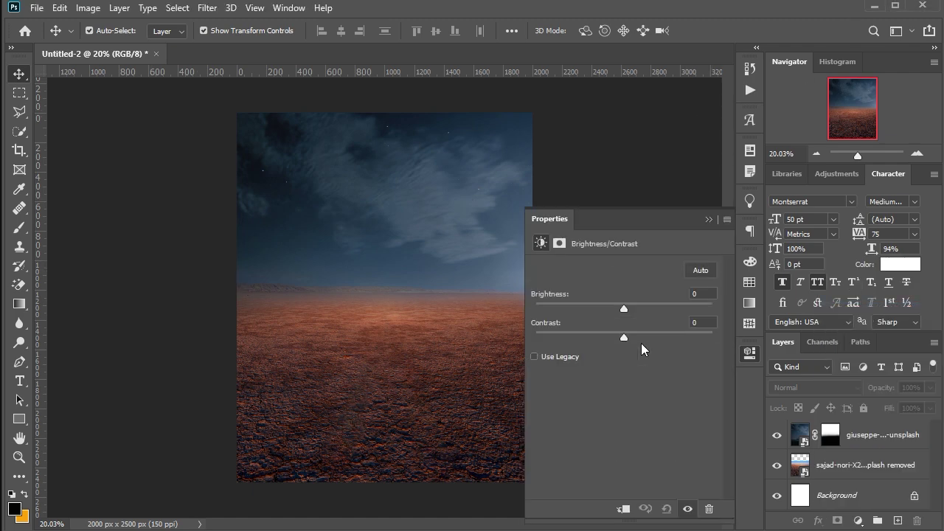
mouse_move(623, 308)
mouse_down()
mouse_move(600, 310)
mouse_move(626, 339)
mouse_move(606, 337)
mouse_move(579, 310)
mouse_move(637, 338)
mouse_up()
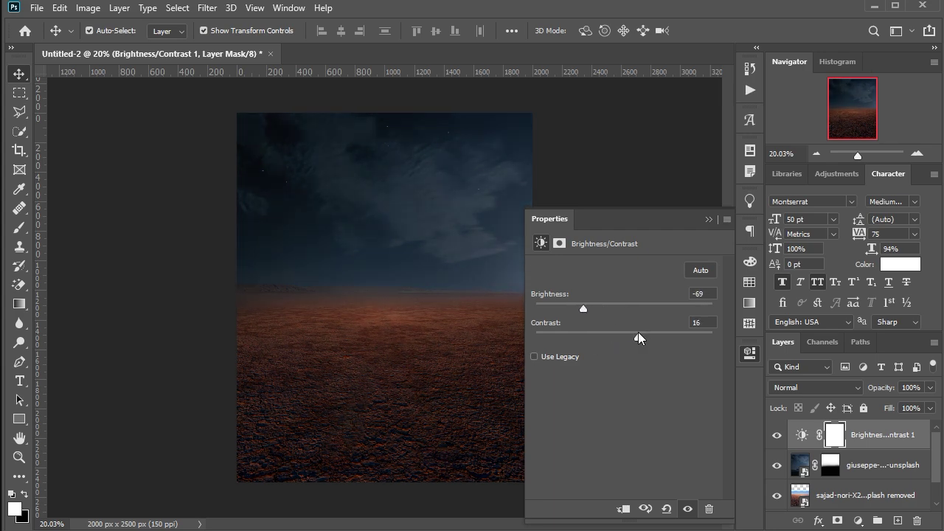
click(708, 219)
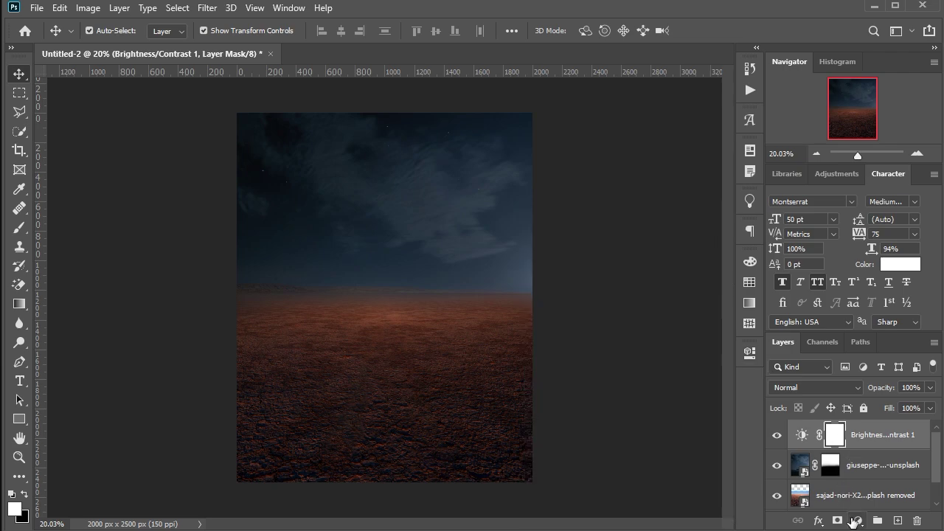
Step: Add a Curves adjustment layer and bend it into an S-curve for deeper shadows
click(855, 521)
click(847, 329)
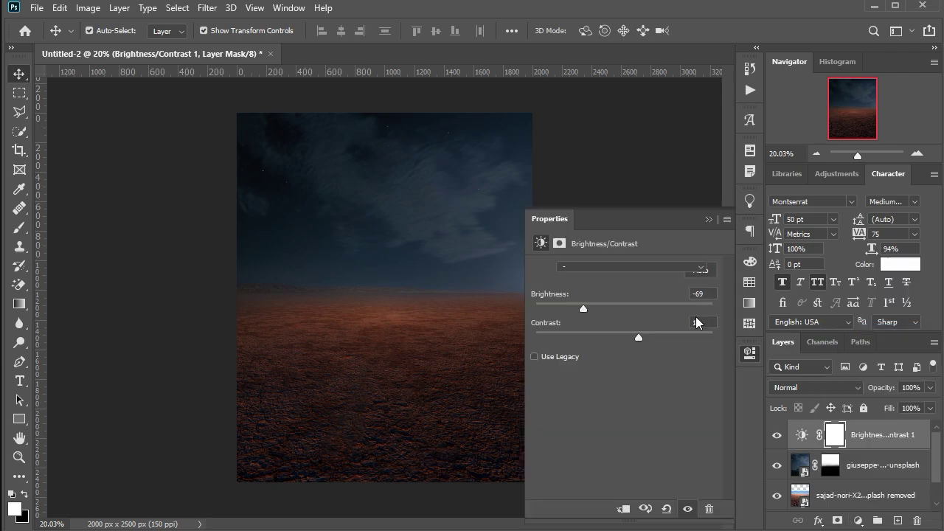
drag(676, 334, 681, 345)
drag(630, 403, 623, 400)
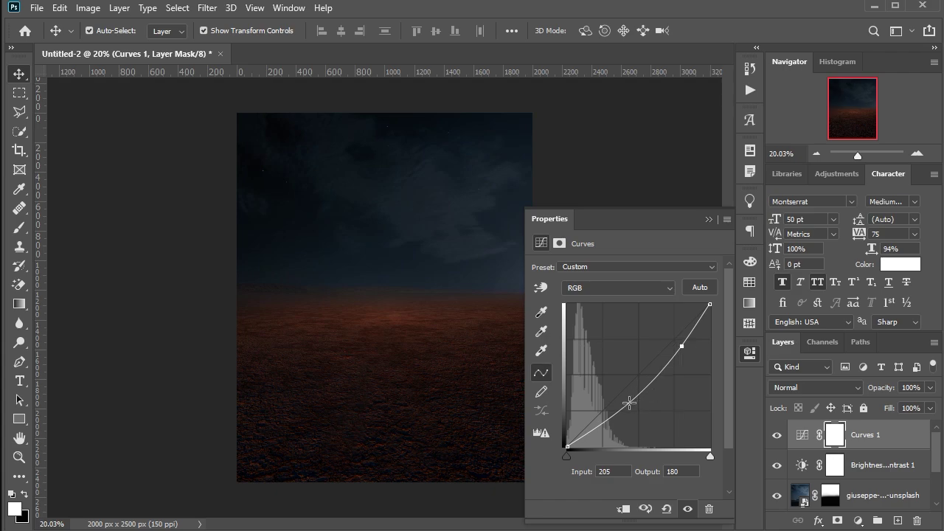
drag(680, 346, 683, 357)
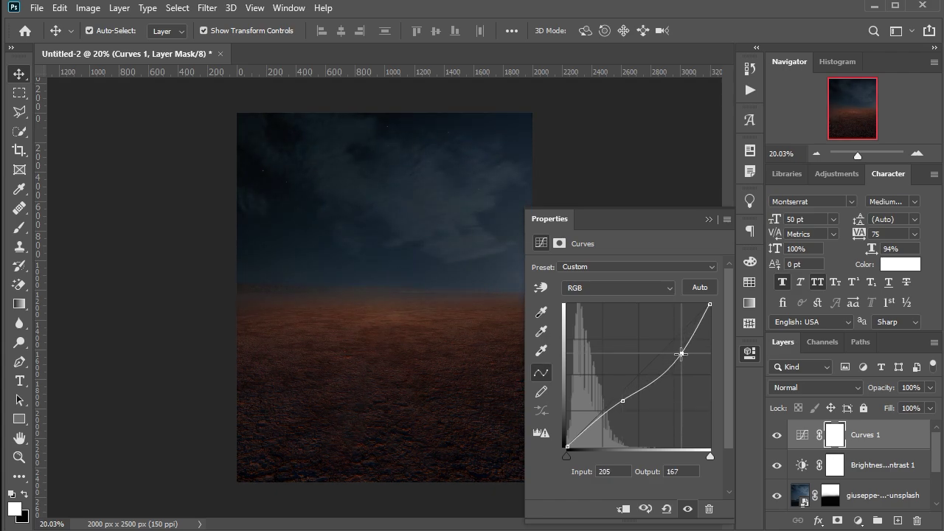
drag(631, 398, 629, 402)
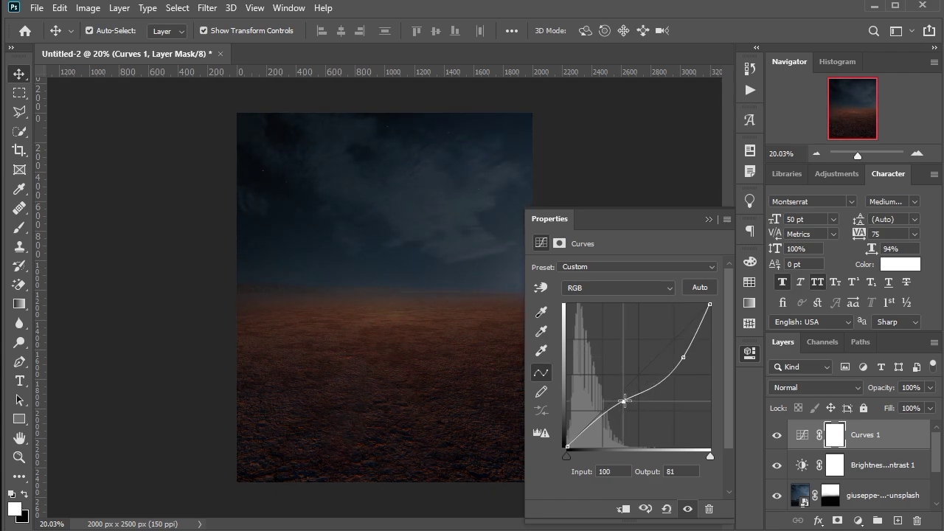
click(709, 219)
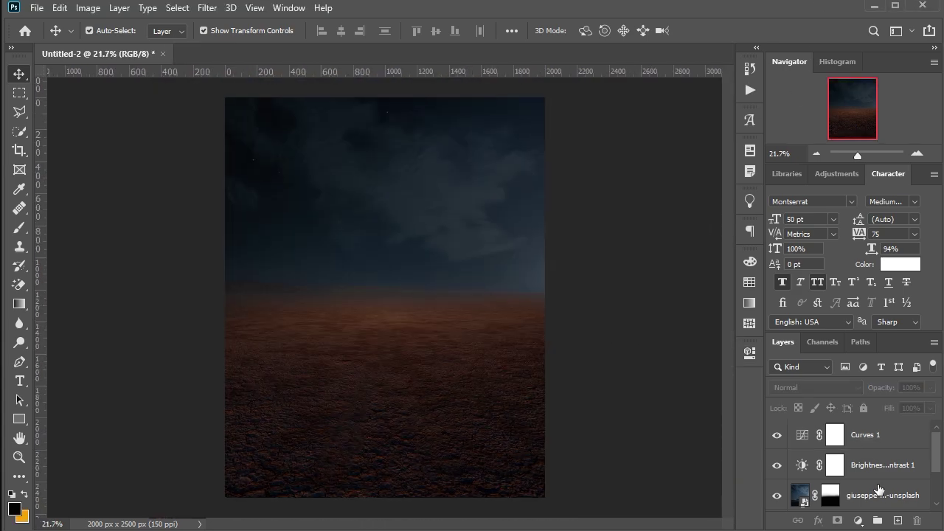
Step: Add an empty Layer 1 above the desert photo and tweak the Brightness/Contrast and Curves adjustments
click(877, 489)
click(898, 521)
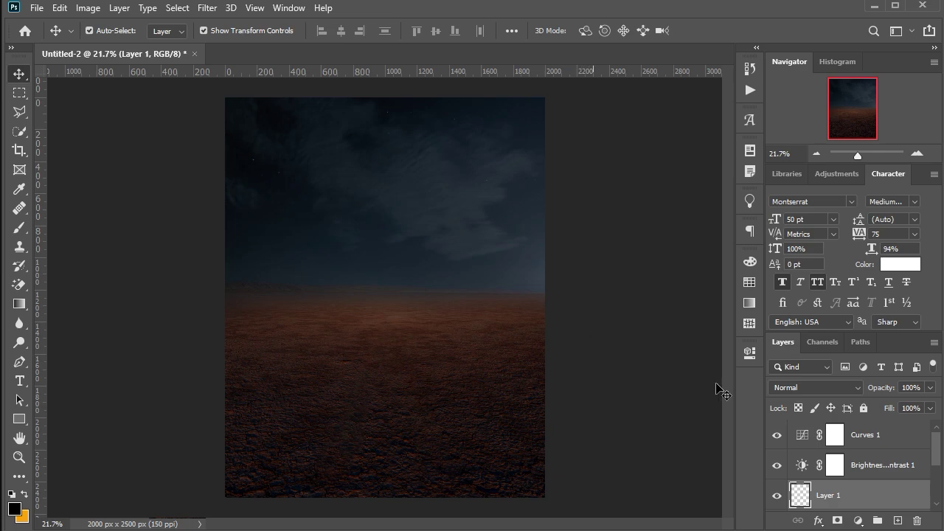
double_click(800, 464)
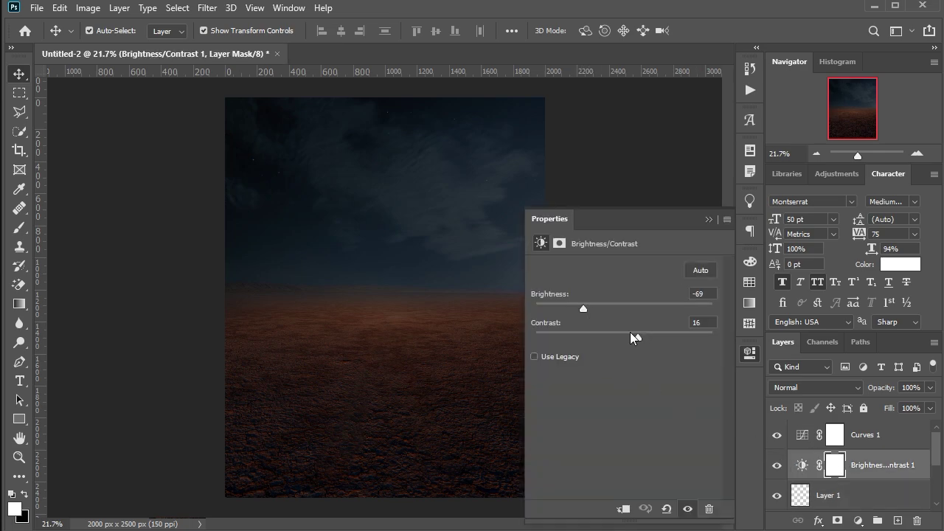
drag(602, 334, 609, 333)
double_click(801, 434)
drag(625, 392, 631, 406)
click(711, 221)
Step: Sample the blue-grey sky as foreground colour and set a 500 px soft brush for haze
click(803, 495)
click(15, 508)
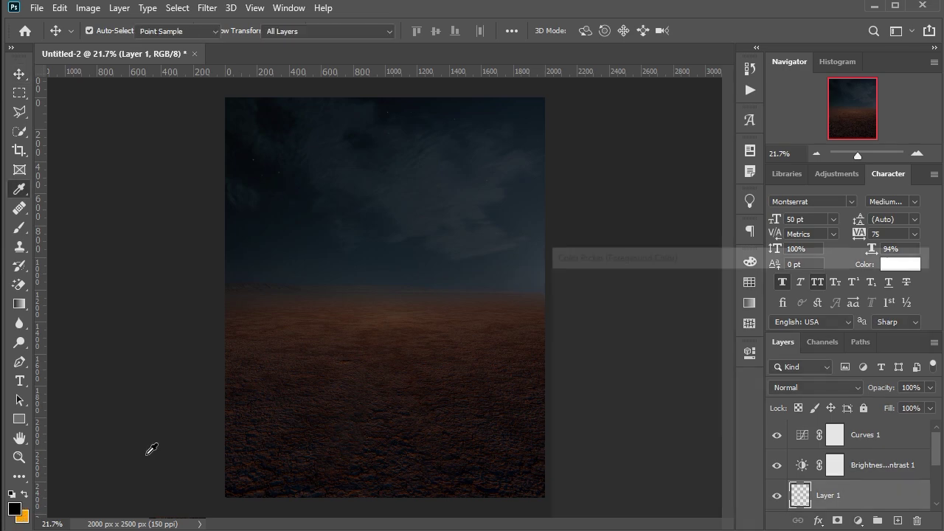
click(460, 277)
key(Return)
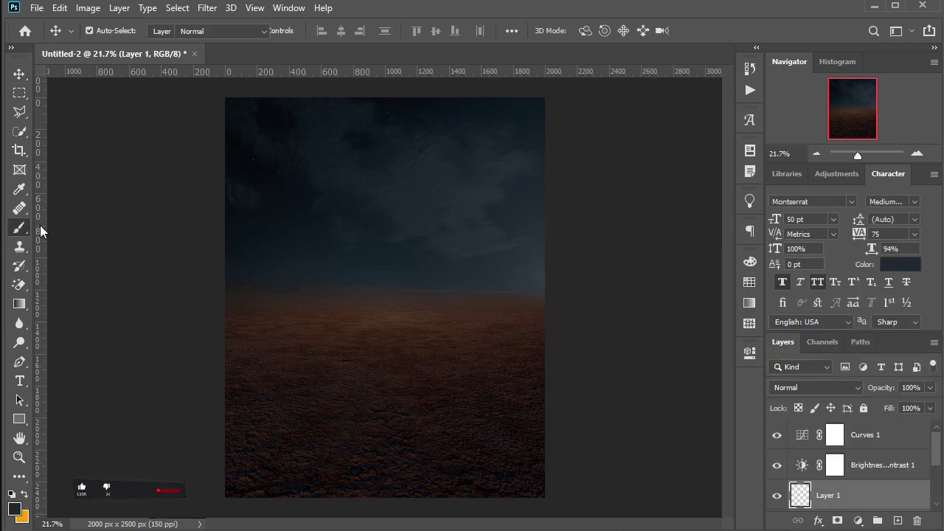
click(19, 227)
key(bracketright)
key(bracketright)
key(bracketright)
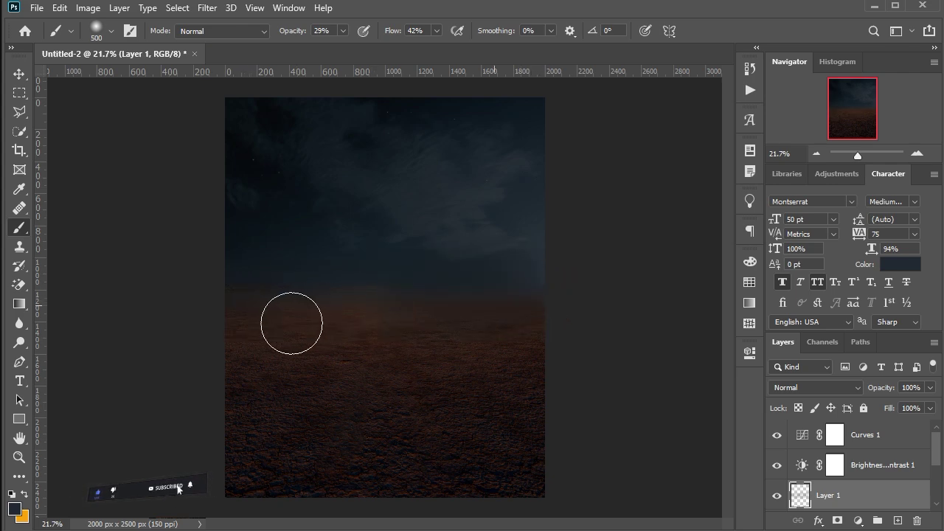
scroll(885, 471, down, 2)
click(829, 466)
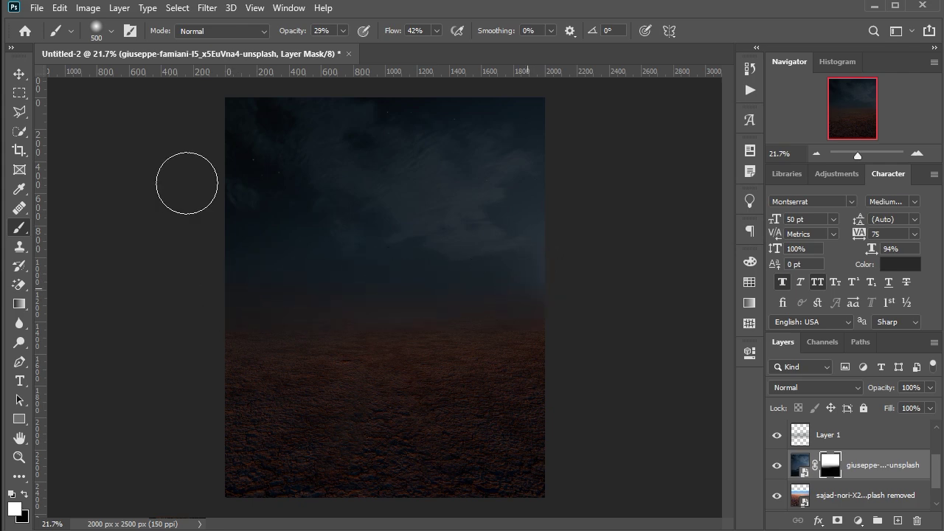
key(v)
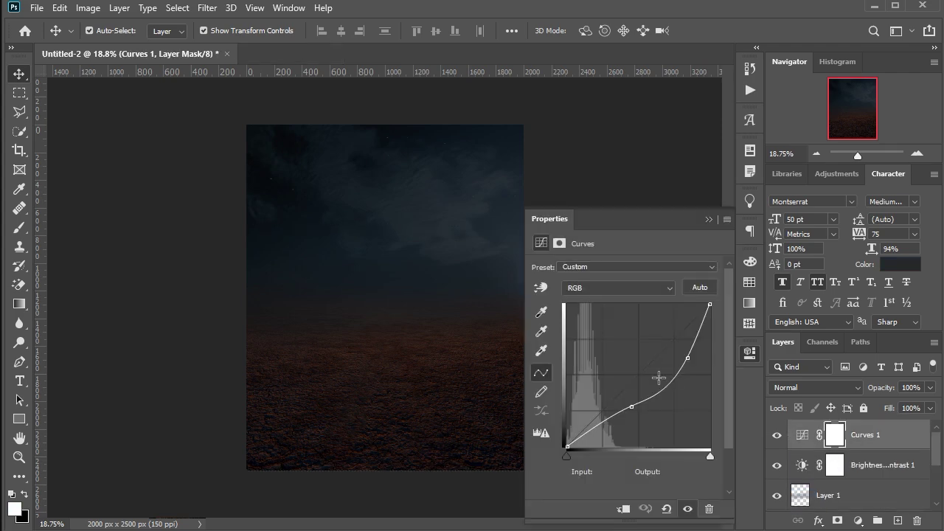
Step: Move the Curves midtone point to map 124 to 83 and set Brightness/Contrast to −59 brightness, −6 contrast
drag(629, 407, 635, 402)
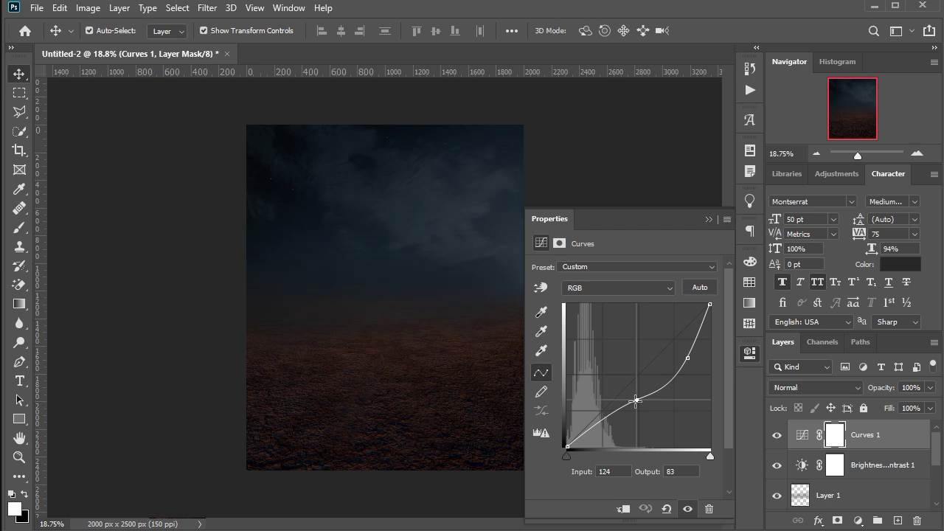
click(707, 219)
double_click(801, 465)
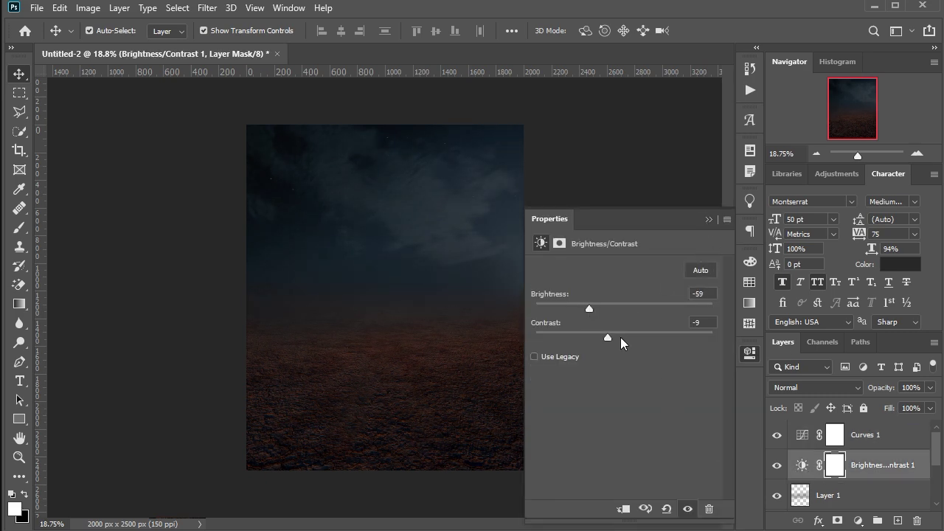
drag(623, 333, 622, 333)
click(708, 219)
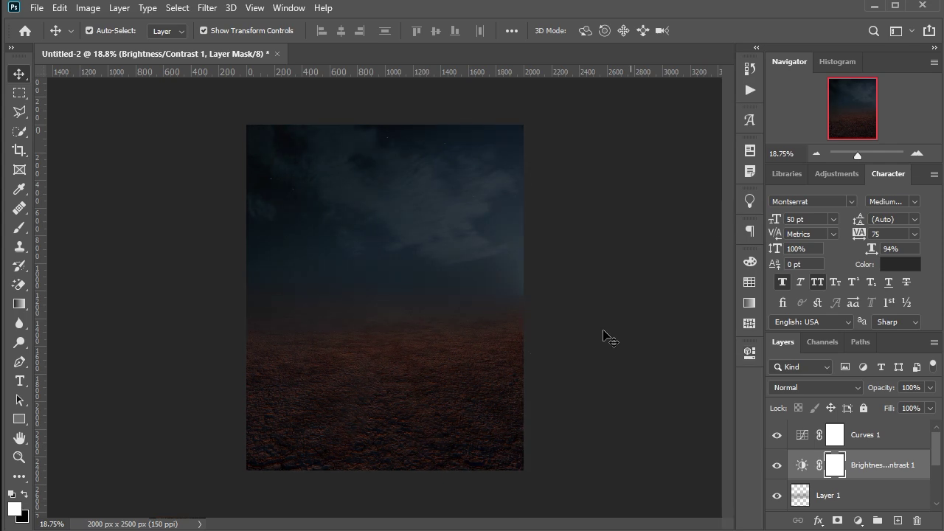
scroll(435, 367, up, 1)
scroll(456, 352, up, 1)
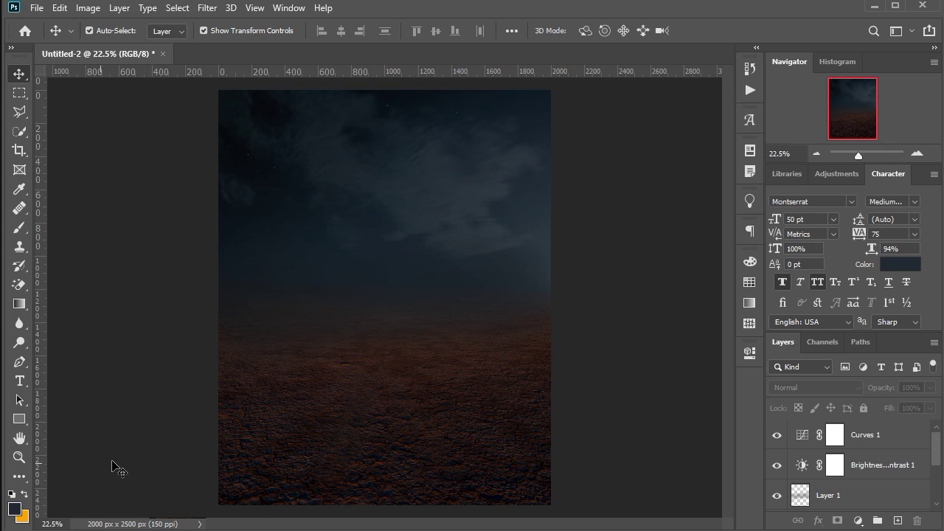
Step: Draw a tall unfilled rectangle with a white outline and shift it slightly left
click(20, 418)
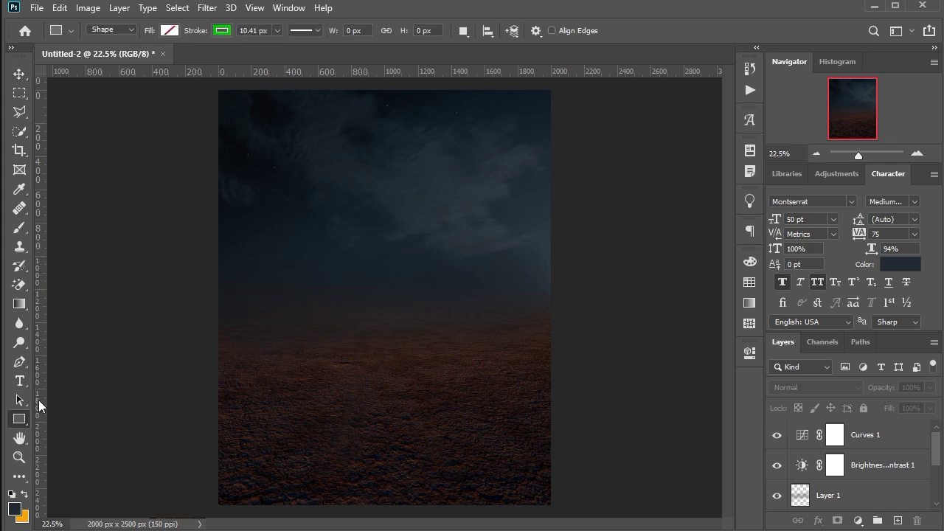
click(221, 30)
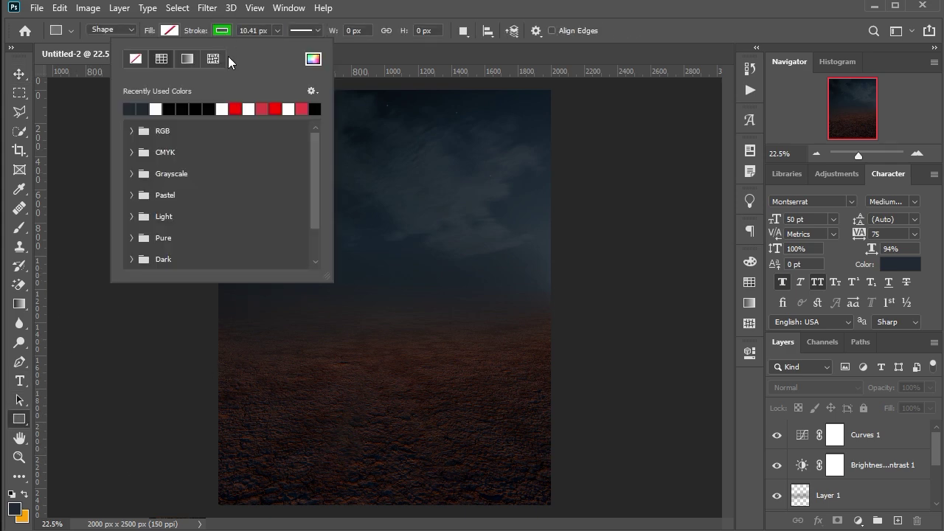
click(254, 112)
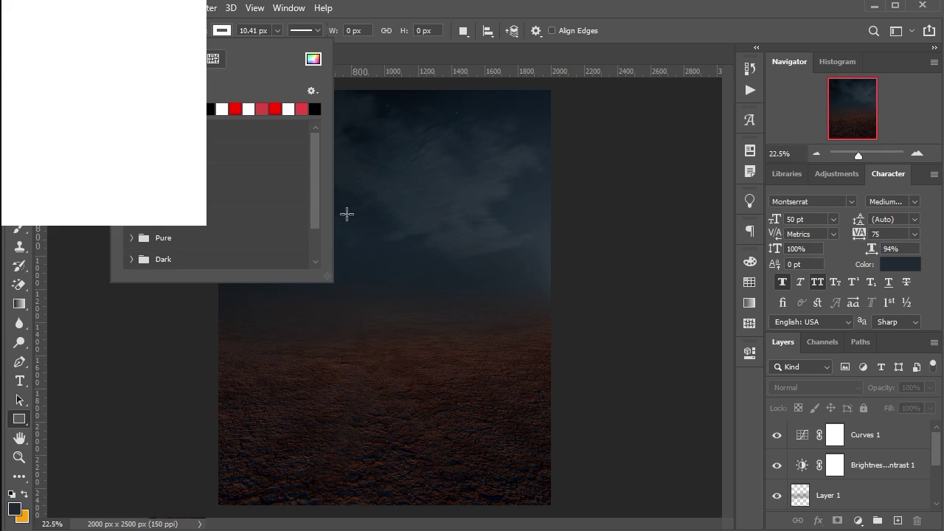
drag(469, 403, 327, 160)
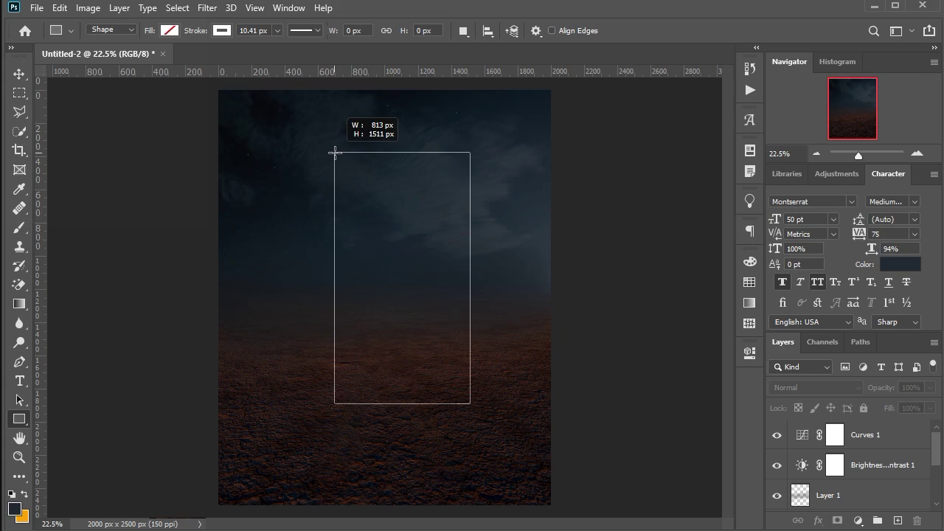
drag(327, 160, 335, 152)
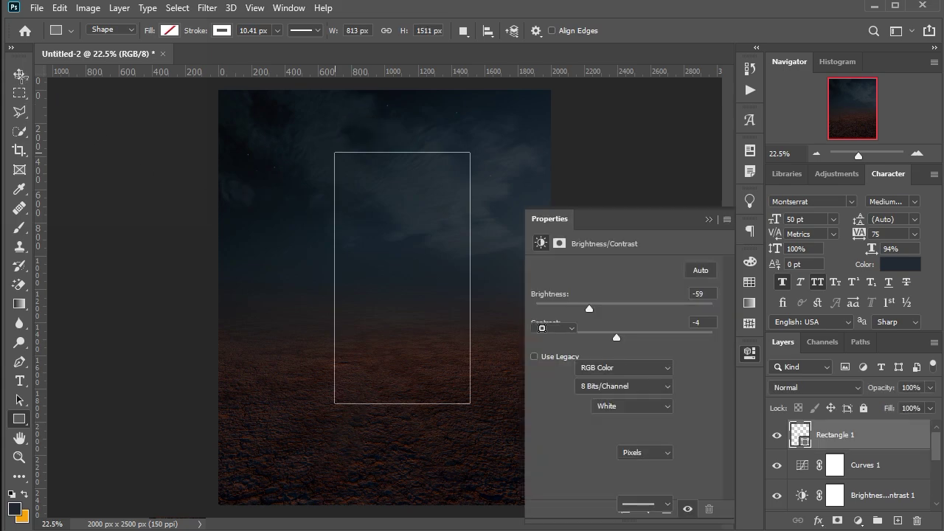
key(v)
drag(454, 355, 448, 355)
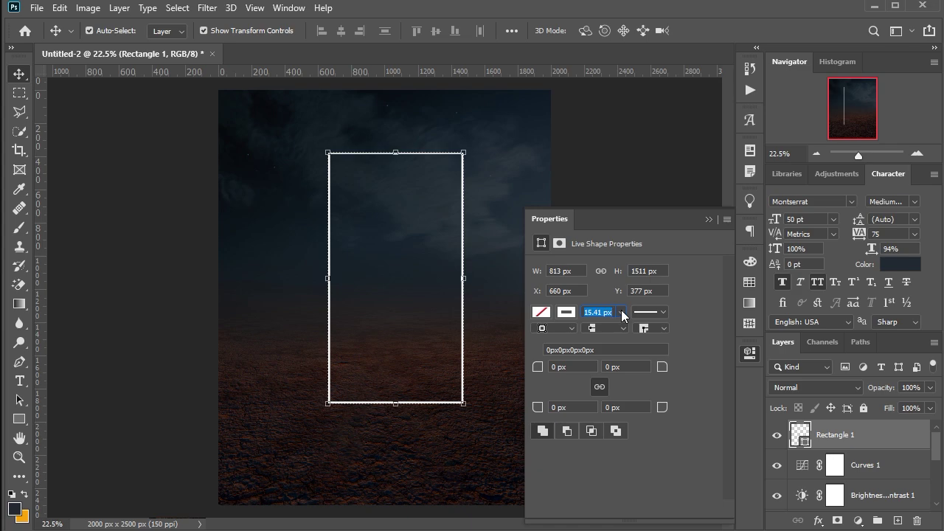
Step: Give Rectangle 1 a 15.41 px stroke and 10 px rounded corners
key(Return)
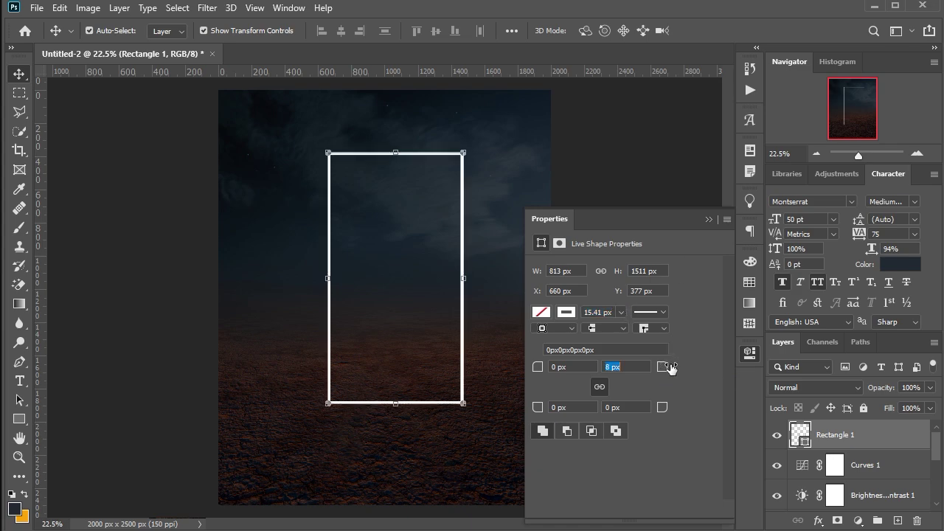
key(Return)
scroll(472, 137, up, 2)
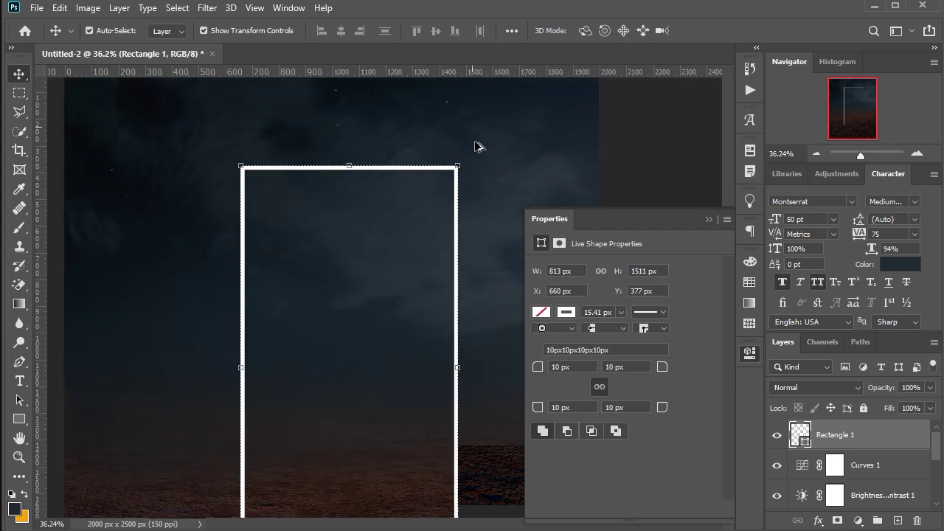
scroll(473, 138, up, 2)
scroll(474, 140, up, 4)
scroll(479, 146, down, 5)
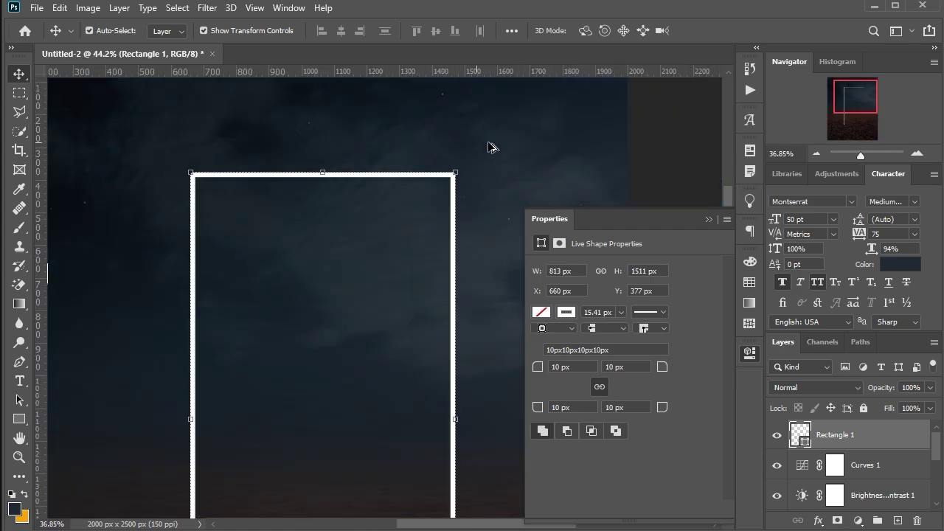
click(511, 203)
click(707, 219)
scroll(622, 236, down, 3)
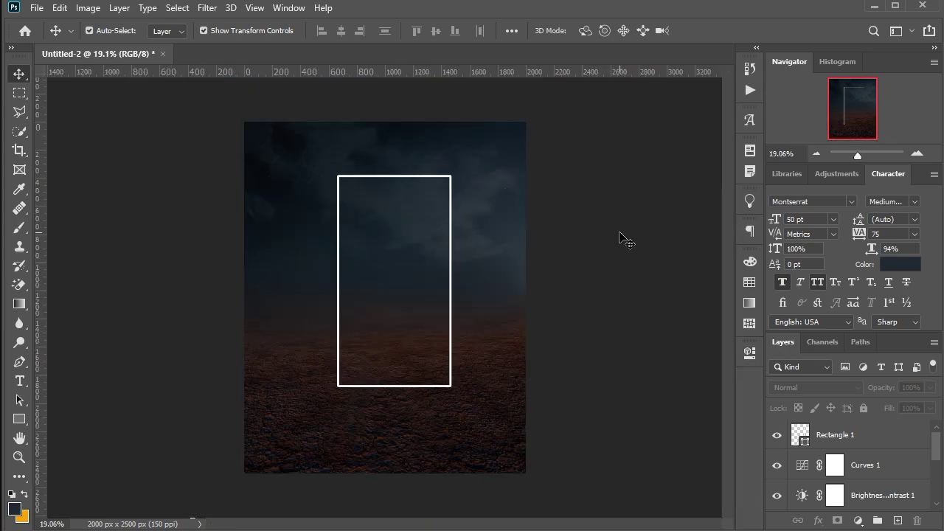
click(411, 399)
click(410, 398)
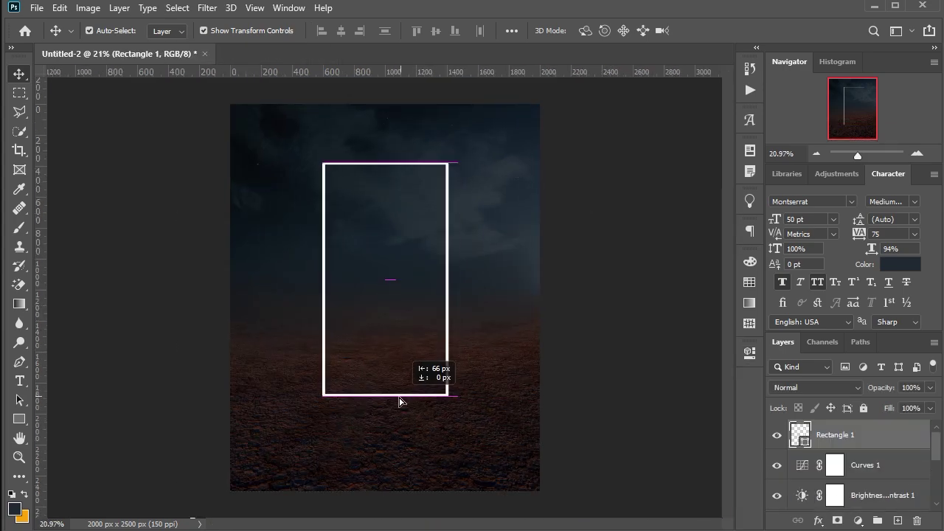
scroll(413, 402, up, 2)
Step: Add a layer mask to Rectangle 1 and prepare a smaller brush with default colours
scroll(415, 404, up, 1)
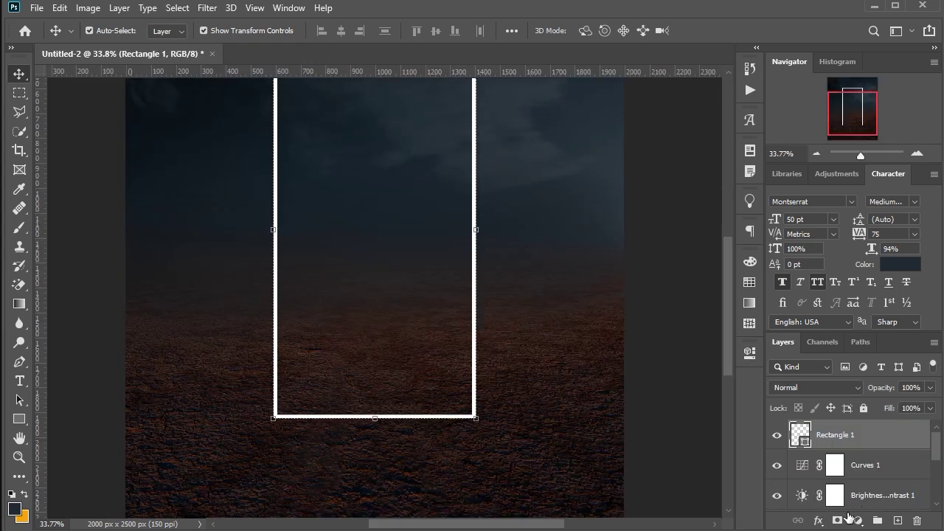
click(837, 519)
key(d)
key(b)
scroll(561, 157, up, 3)
key(bracketleft)
key(bracketleft)
key(bracketleft)
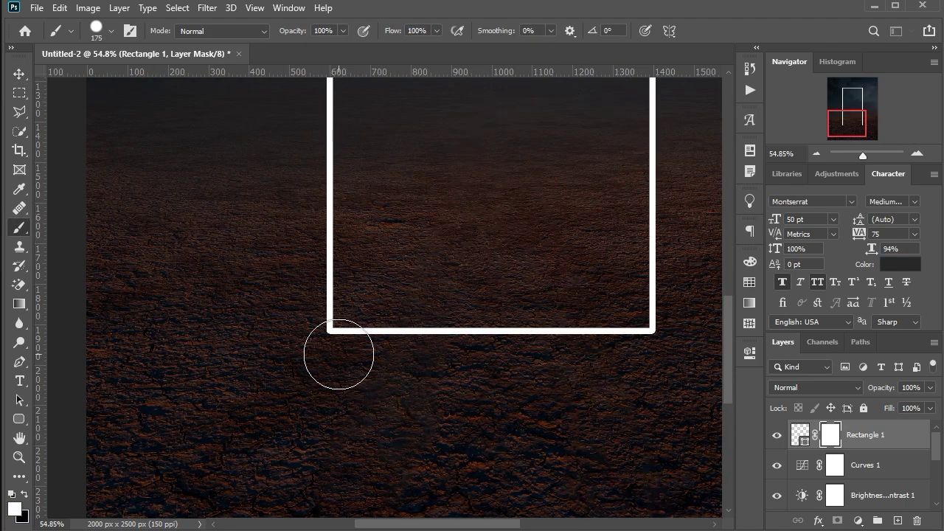
key(bracketleft)
key(bracketleft)
key(bracketleft)
scroll(347, 347, up, 1)
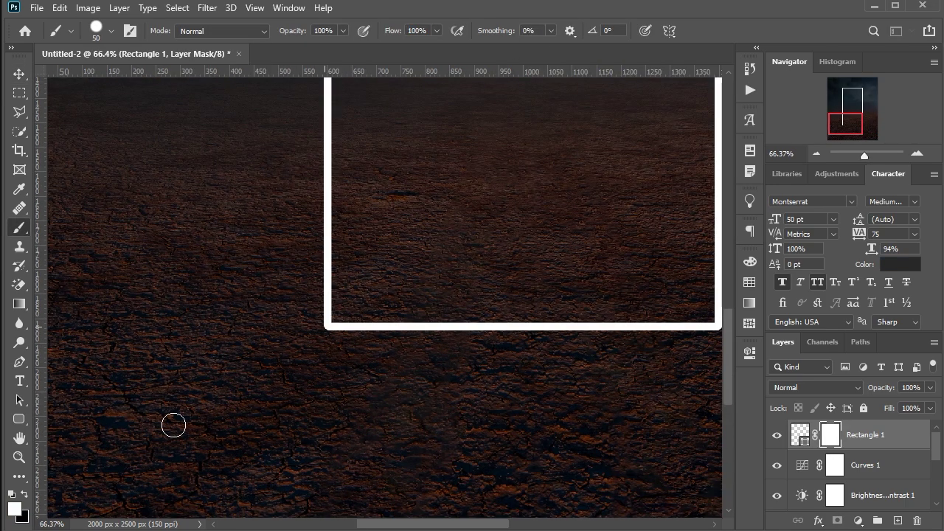
Step: Paint black over the rectangle's bottom corners and edge to hide them
click(26, 493)
mouse_move(354, 326)
mouse_down()
mouse_move(328, 319)
mouse_move(409, 335)
mouse_move(507, 319)
mouse_up()
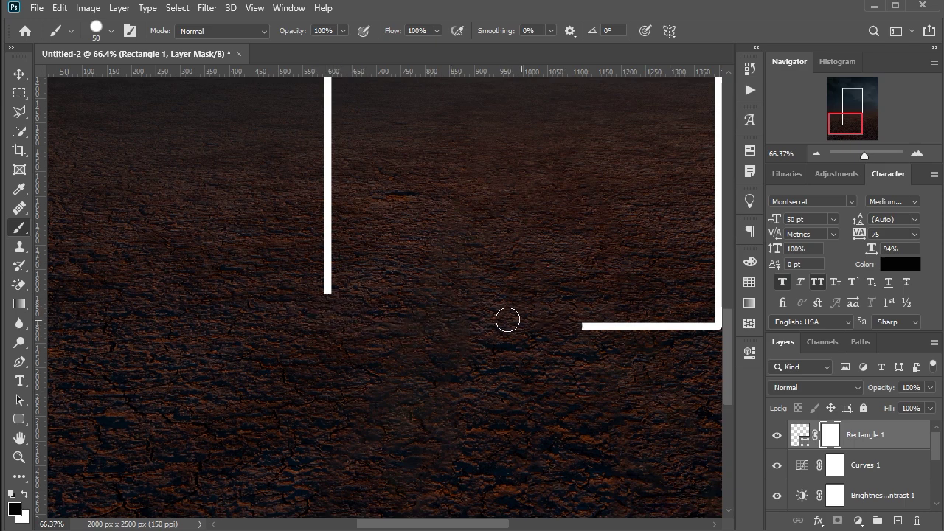
scroll(415, 327, right, 5)
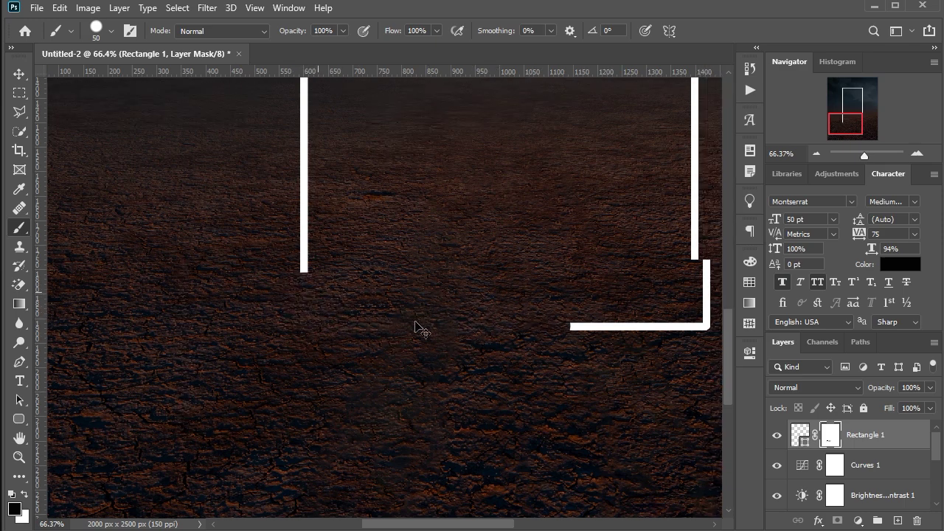
drag(406, 331, 555, 328)
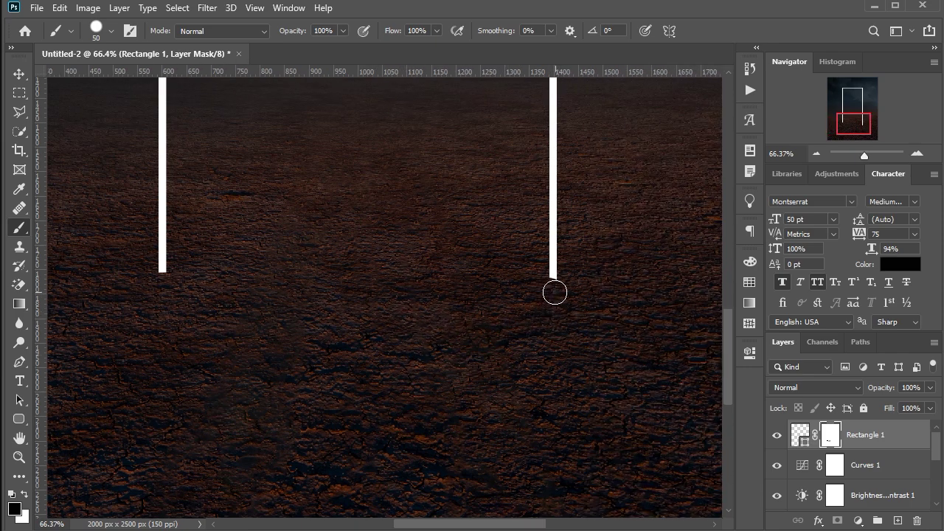
scroll(488, 303, down, 5)
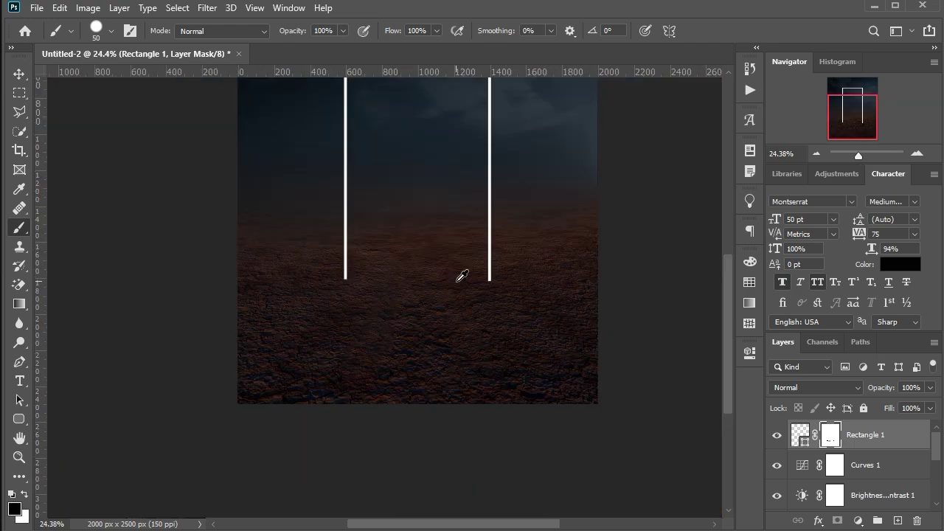
scroll(459, 274, down, 3)
scroll(583, 287, up, 2)
Step: Narrow the door frame to 769.83 px wide, recentre it, and nudge it up
click(18, 75)
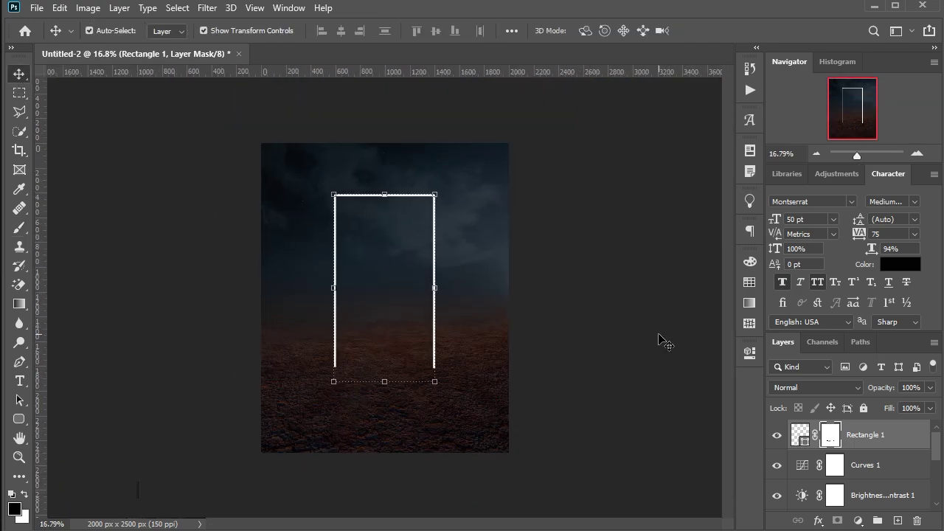
key(shift+Down)
key(shift+Down)
key(shift+Down)
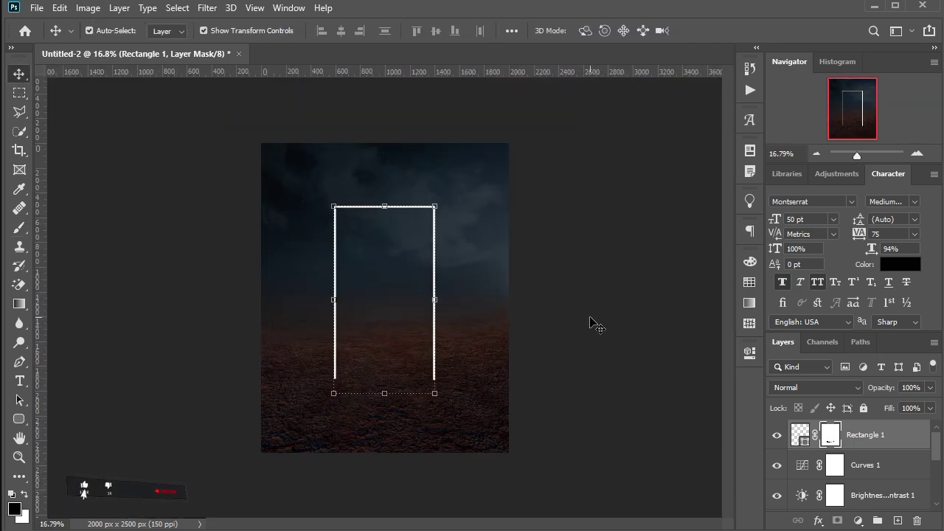
click(583, 303)
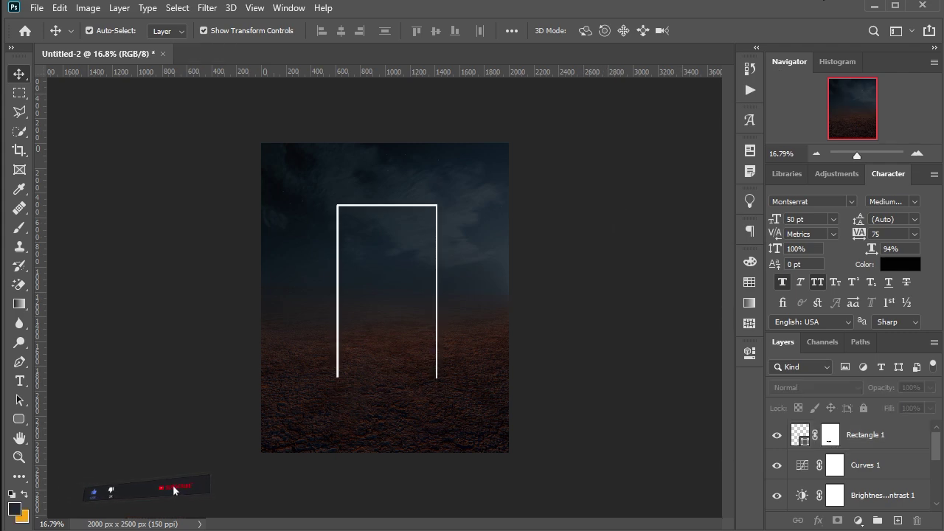
click(415, 277)
scroll(449, 301, up, 1)
key(ctrl+t)
drag(449, 299, 443, 298)
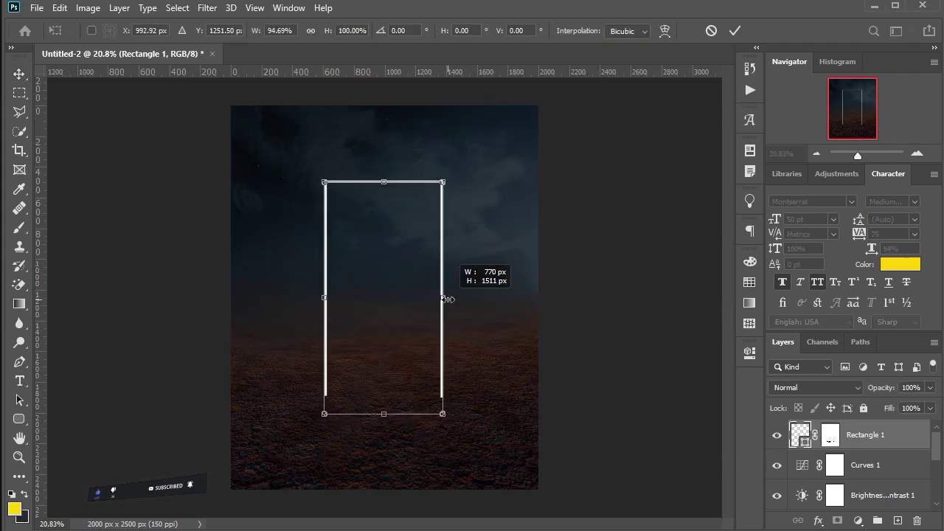
drag(415, 270, 418, 266)
key(Return)
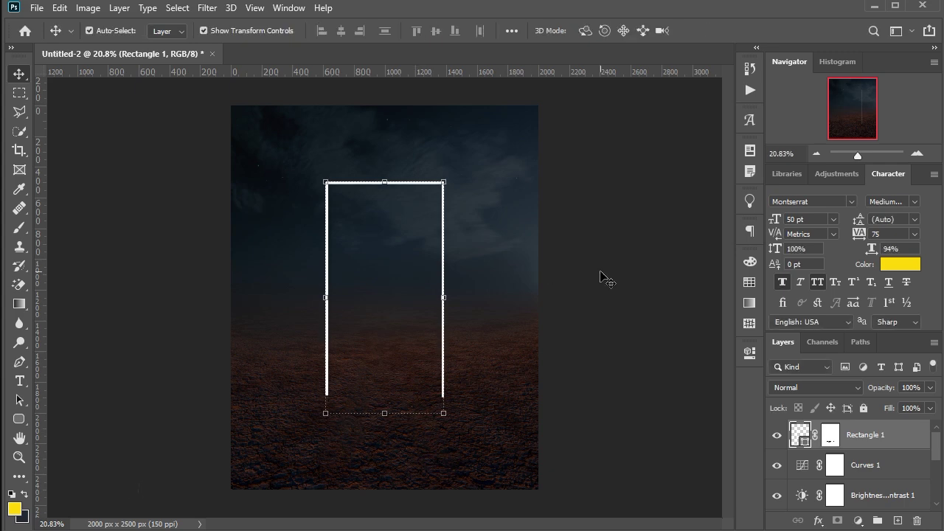
key(shift+Up)
key(shift+Up)
key(shift+Up)
key(shift+Up)
key(shift+Up)
key(shift+Up)
key(shift+Up)
key(shift+Up)
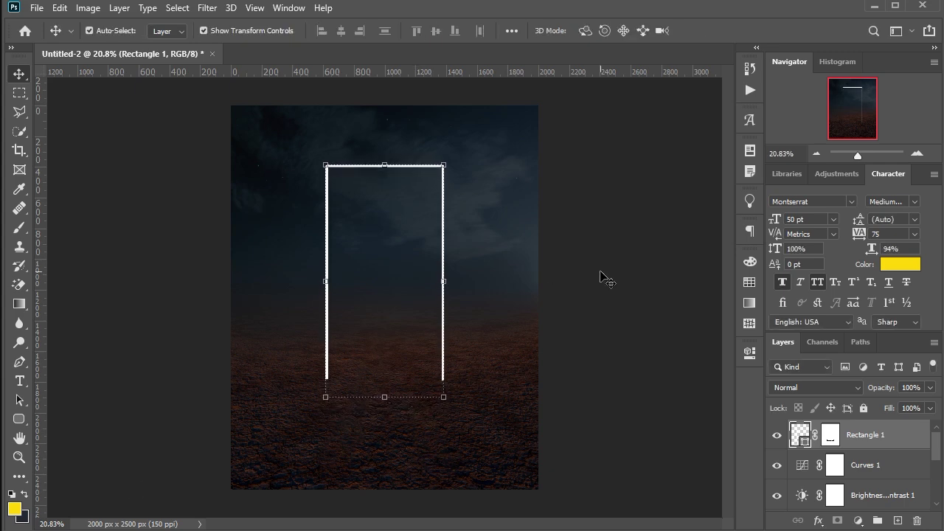
Step: Thicken the Rectangle 1 outline stroke to 20 px
click(532, 268)
click(450, 253)
scroll(832, 462, up, 1)
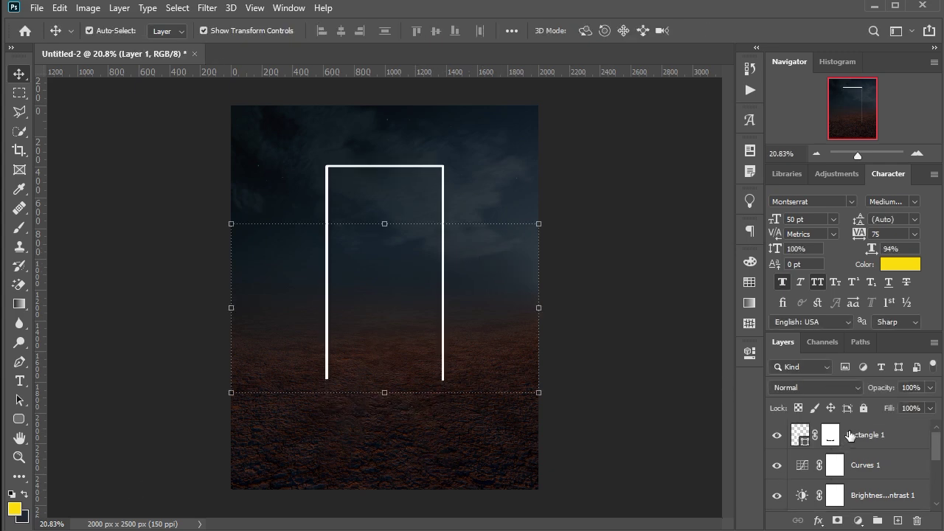
click(864, 434)
click(749, 353)
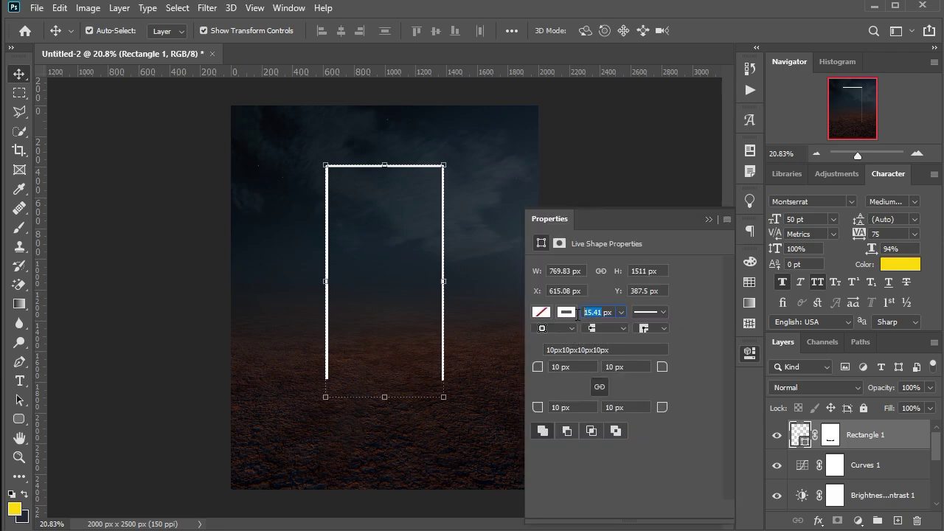
text(20)
key(Return)
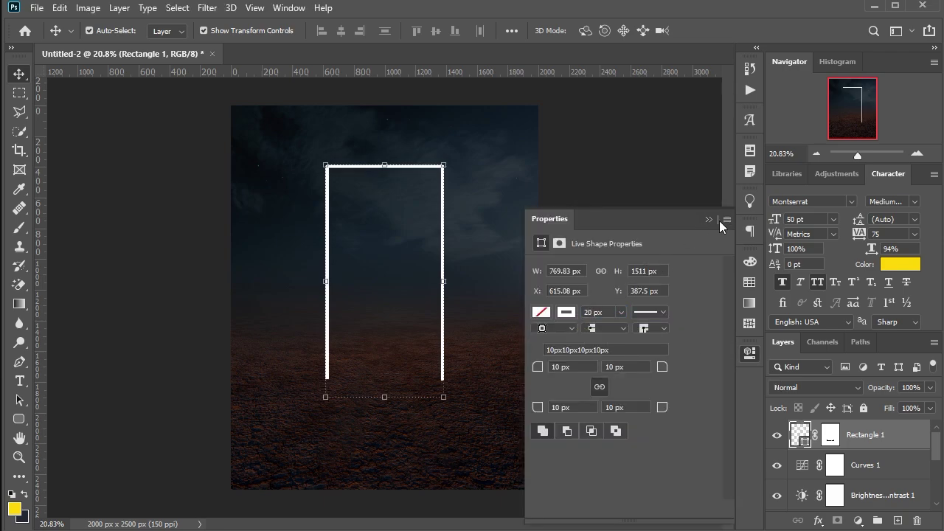
click(709, 218)
click(615, 236)
scroll(450, 329, up, 1)
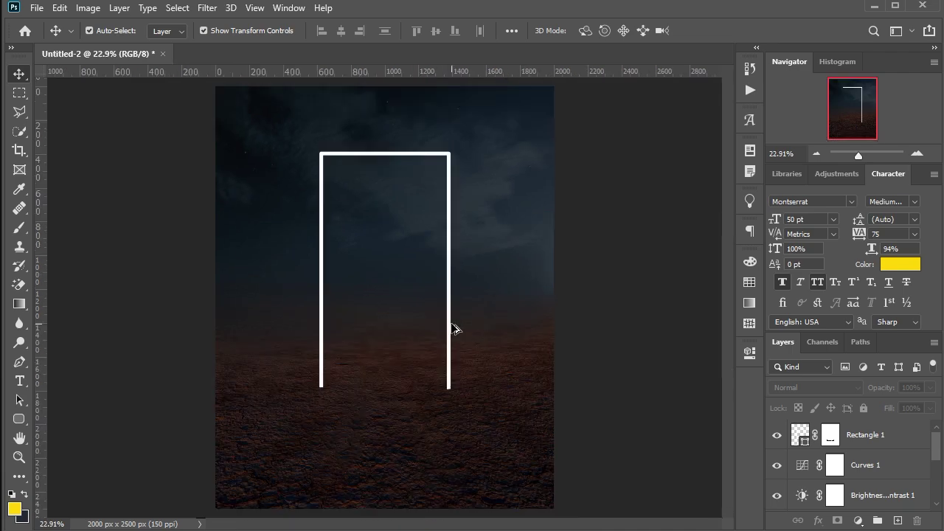
click(452, 329)
click(449, 191)
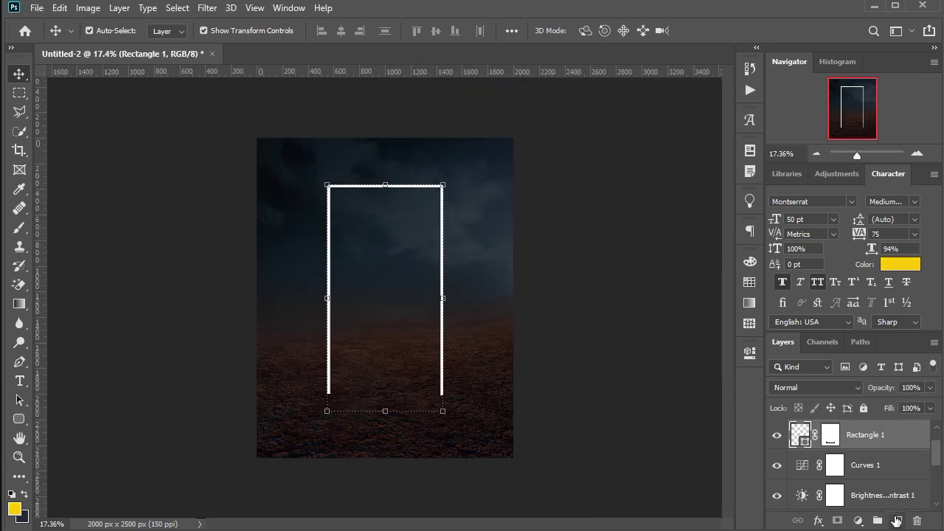
Step: Add Layer 3 in Linear Dodge (Add) mode and set up a smaller soft brush at 30% flow
click(895, 521)
click(814, 387)
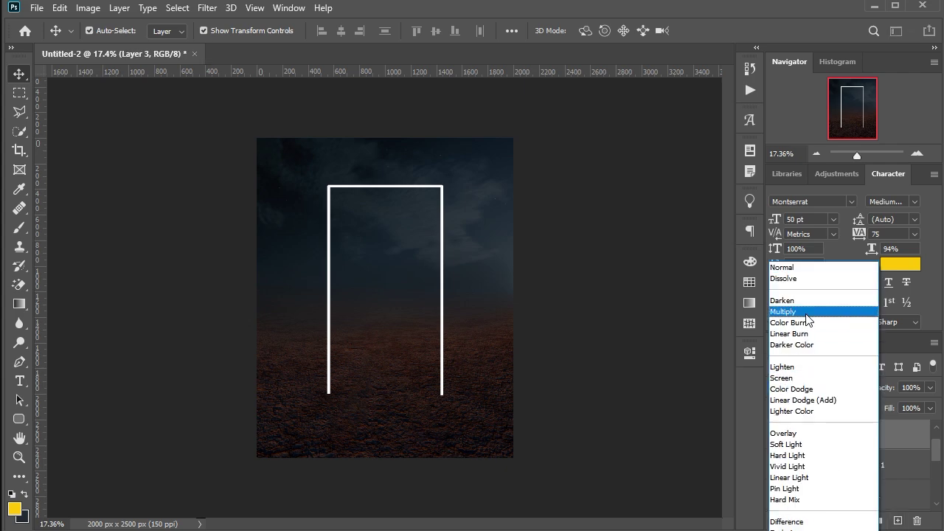
click(804, 399)
click(20, 228)
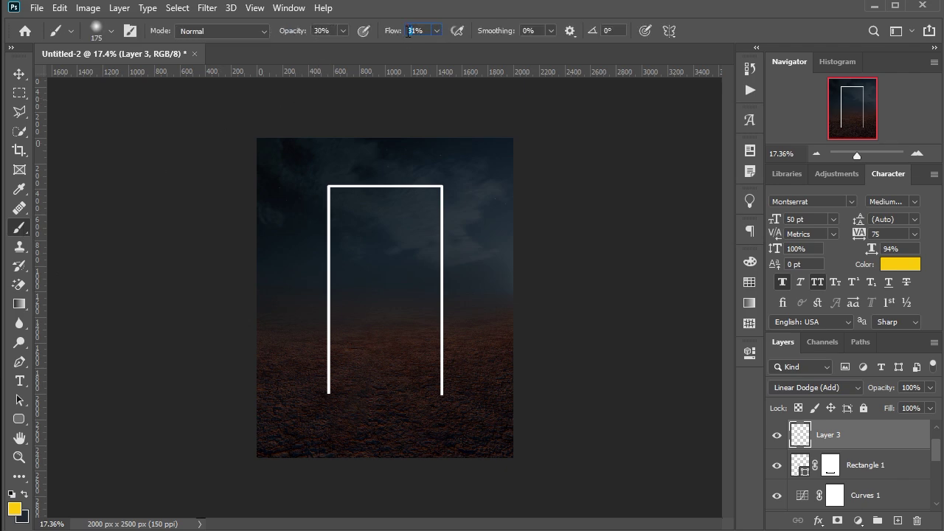
drag(398, 34, 397, 35)
scroll(345, 345, up, 1)
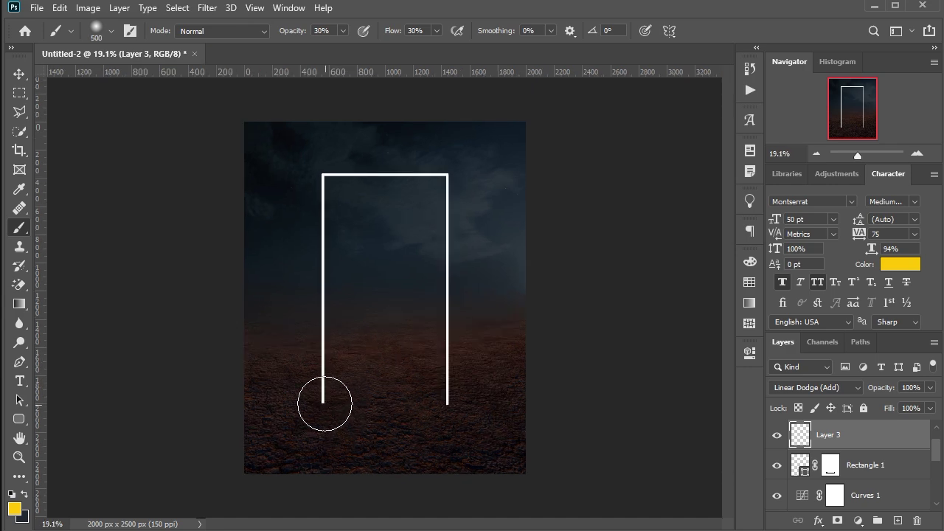
key(bracketleft)
Step: Paint yellow glow up the left post, across the top and down the right side of the frame
click(321, 395)
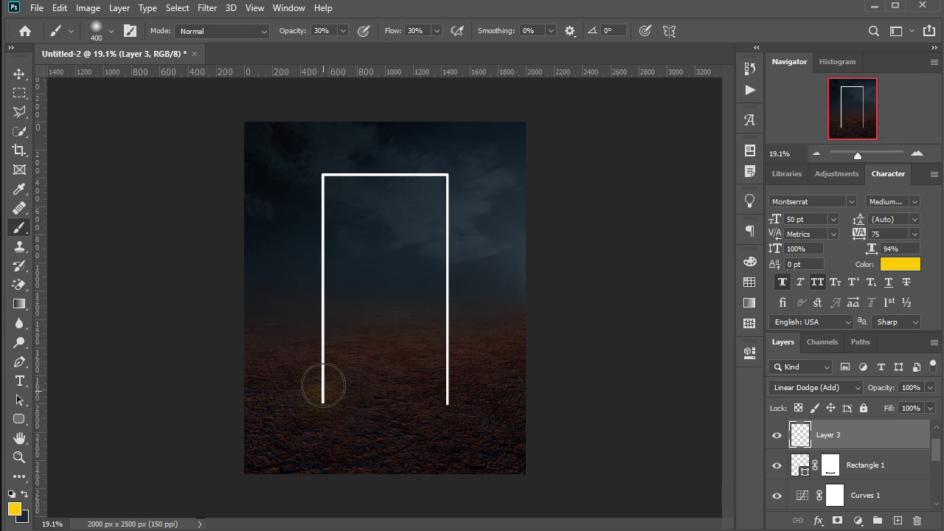
shift+click(324, 176)
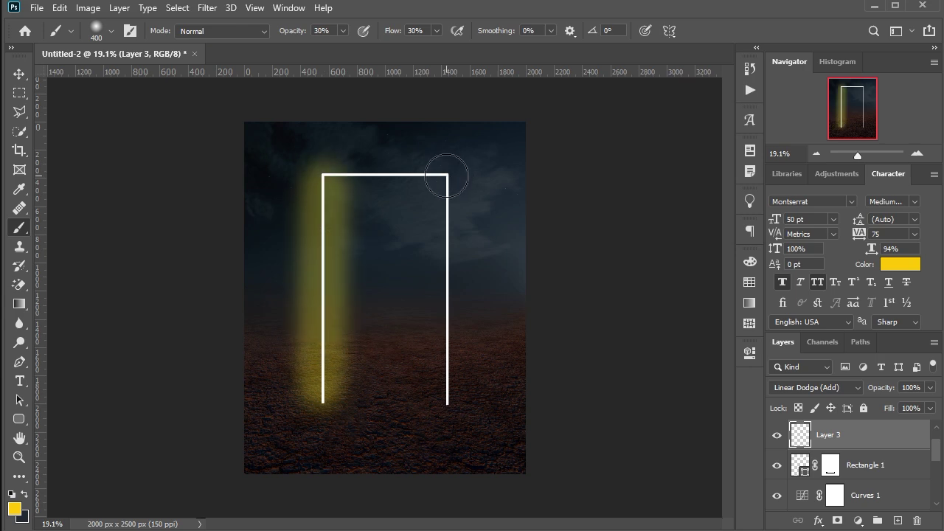
shift+click(447, 176)
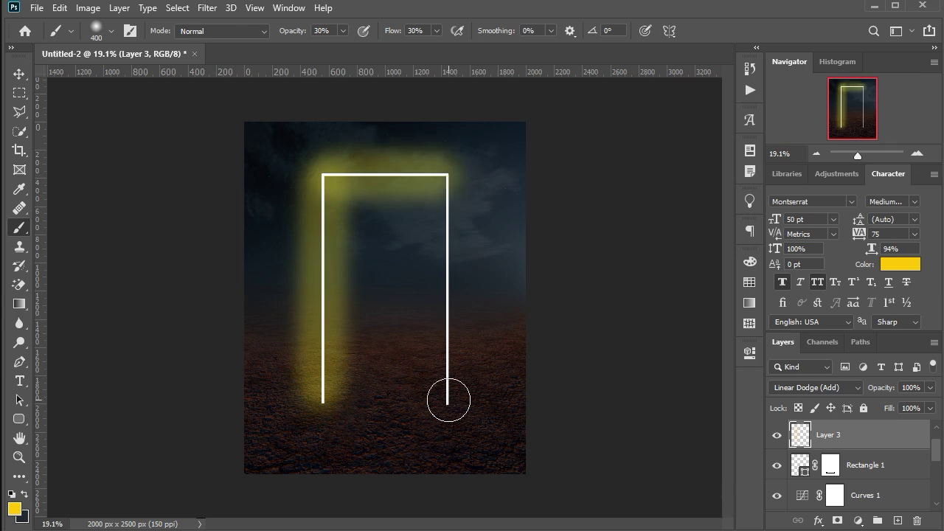
shift+click(448, 399)
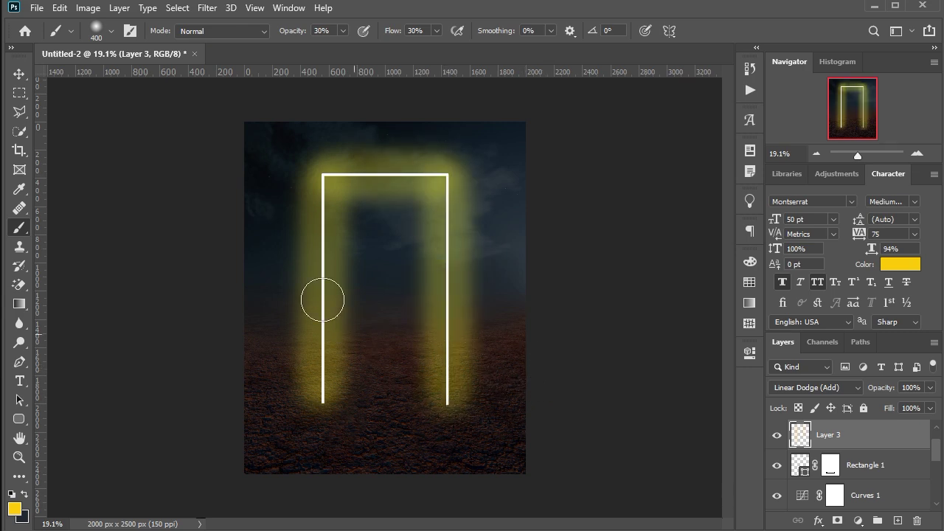
Step: Retrace the left, top and right frame edges with a smaller brush to intensify the glow
key(bracketleft)
key(bracketleft)
key(bracketleft)
shift+click(322, 177)
shift+click(445, 178)
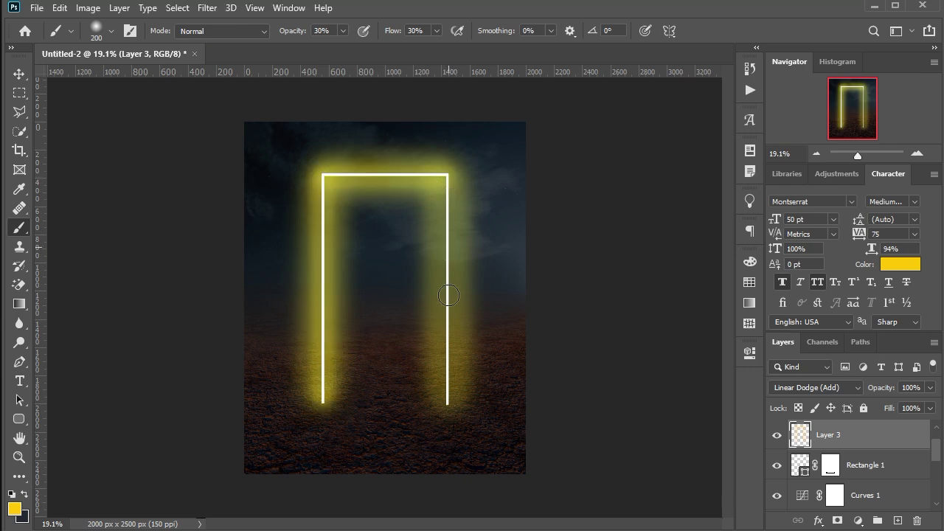
key(ctrl+z)
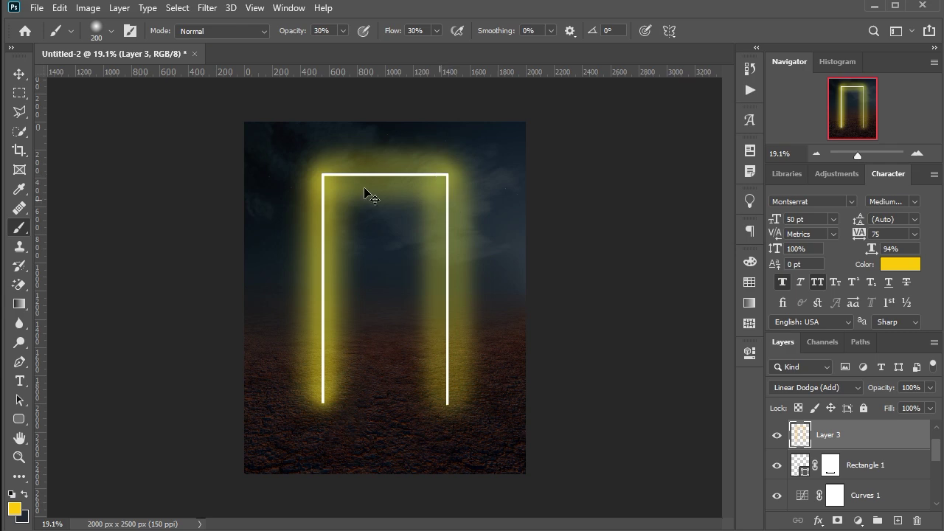
shift+click(445, 177)
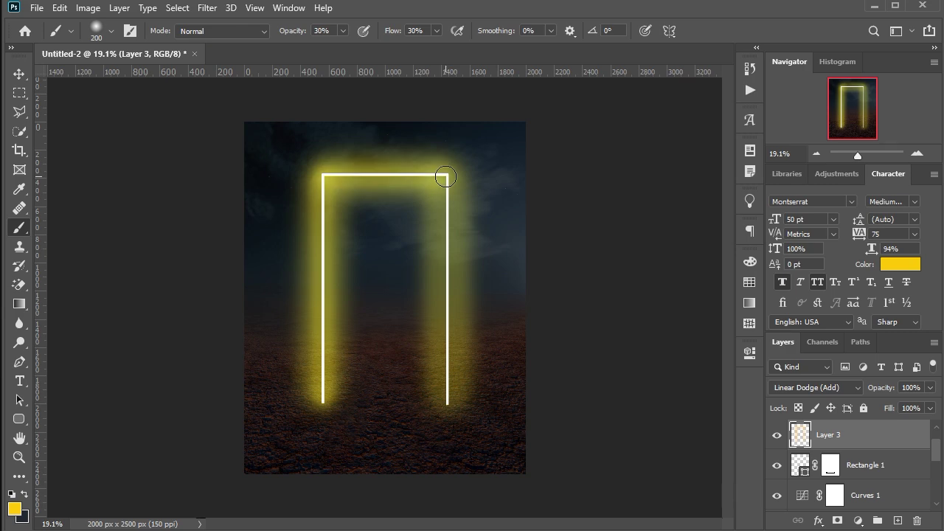
shift+click(447, 402)
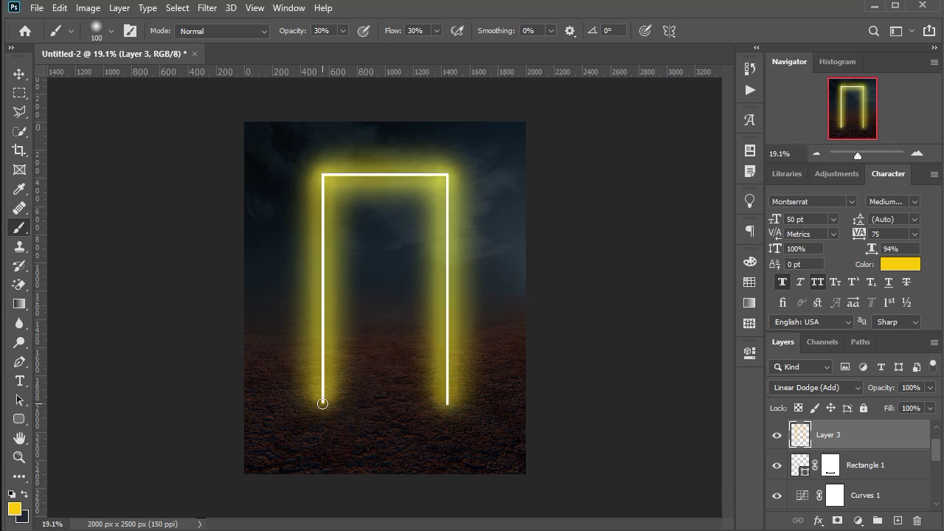
click(323, 177)
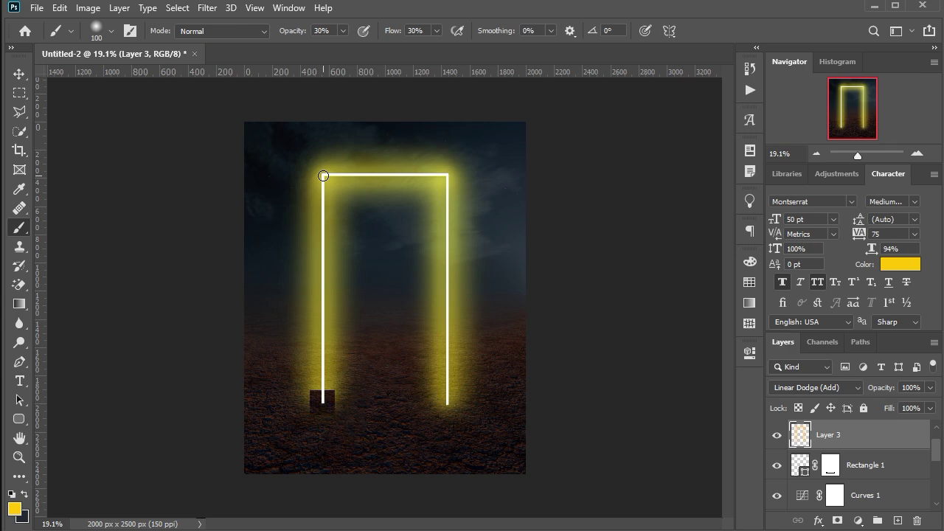
shift+click(322, 403)
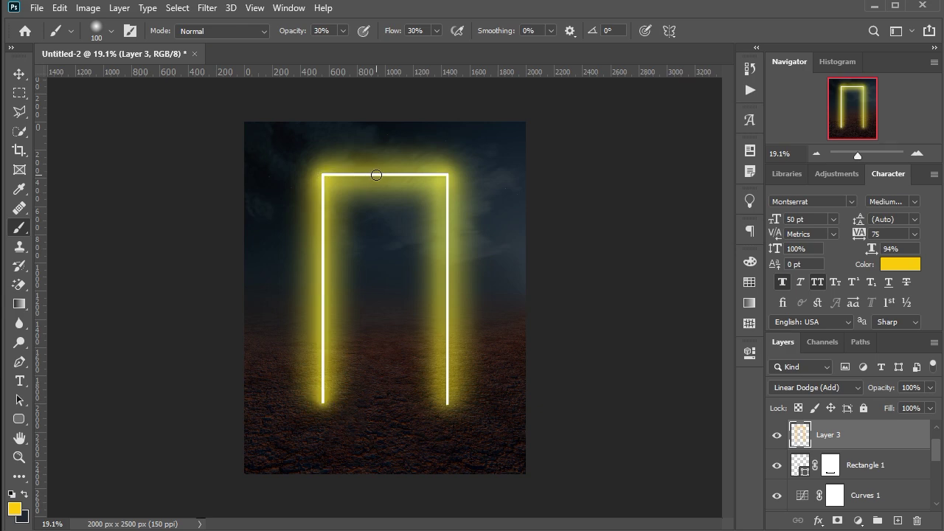
shift+click(445, 177)
shift+click(447, 402)
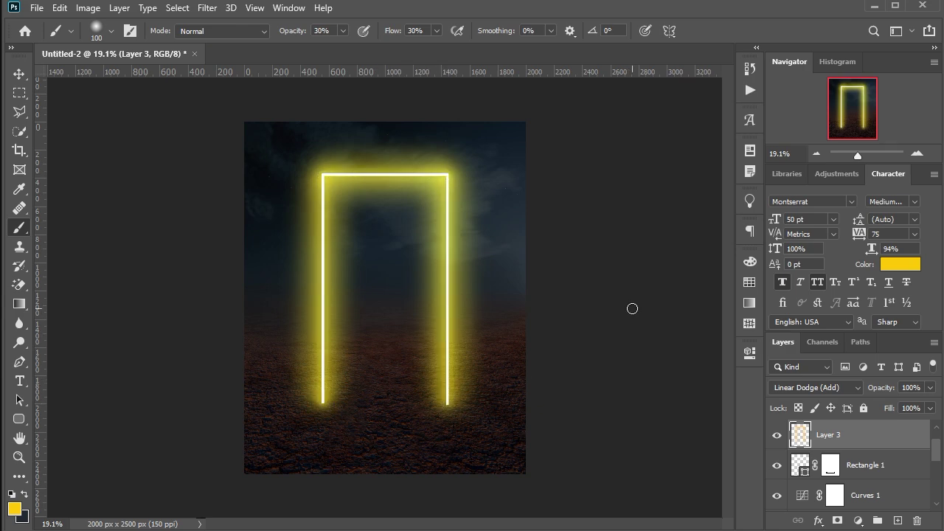
key(ctrl+0)
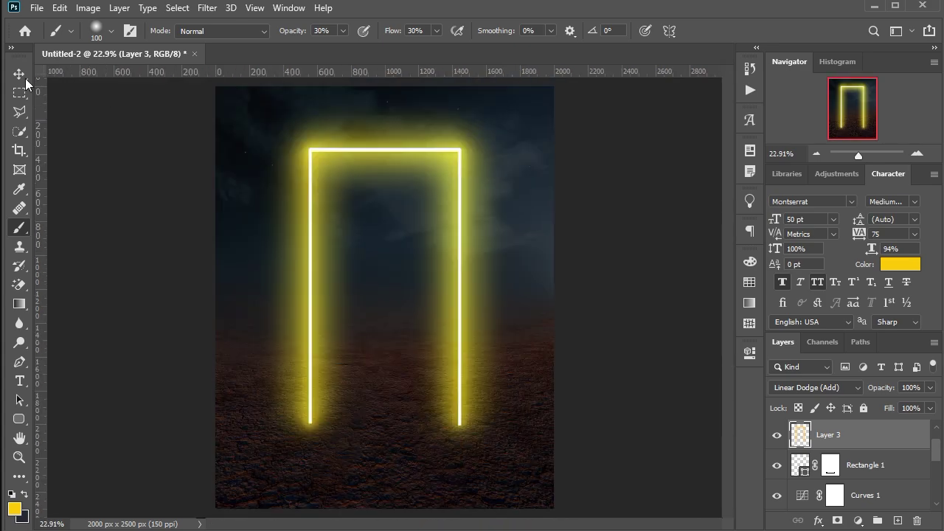
Step: Drag points on the Curves adjustment to begin darkening the scene
key(v)
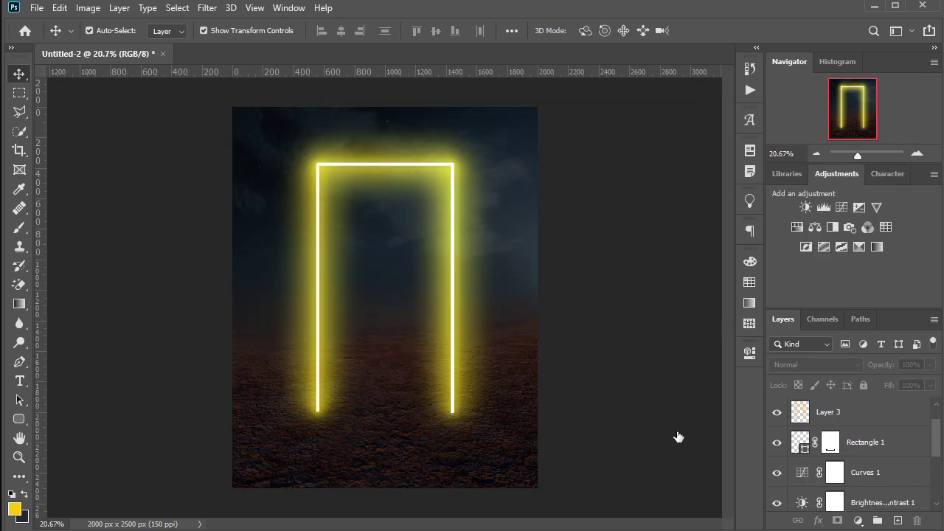
drag(676, 427, 683, 352)
drag(636, 400, 634, 395)
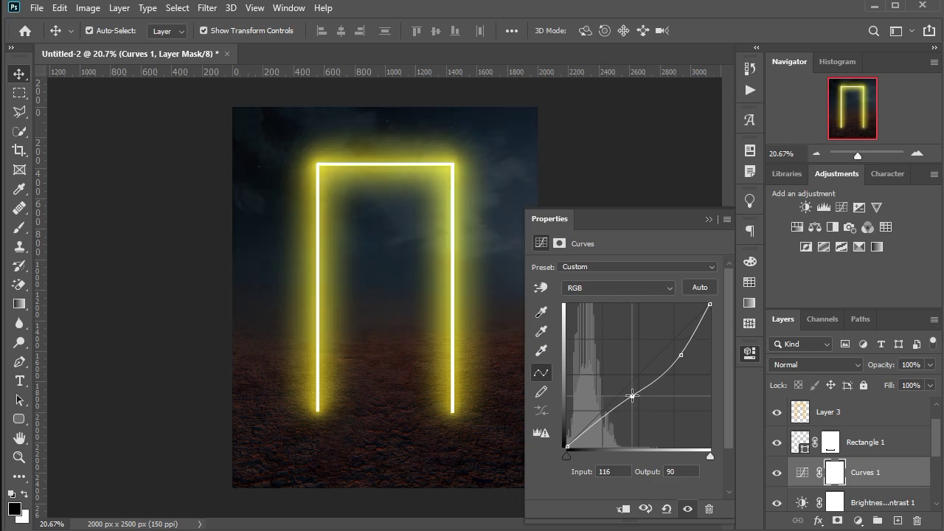
click(708, 219)
Step: Set the Brightness/Contrast adjustment to Brightness -27 and Contrast -5
double_click(802, 502)
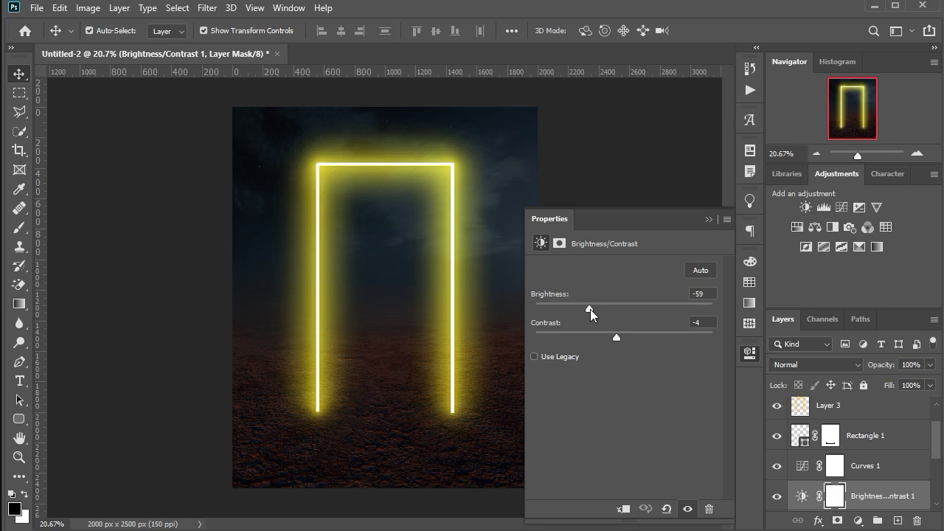
mouse_move(596, 309)
mouse_down()
mouse_move(605, 338)
mouse_move(614, 337)
mouse_up()
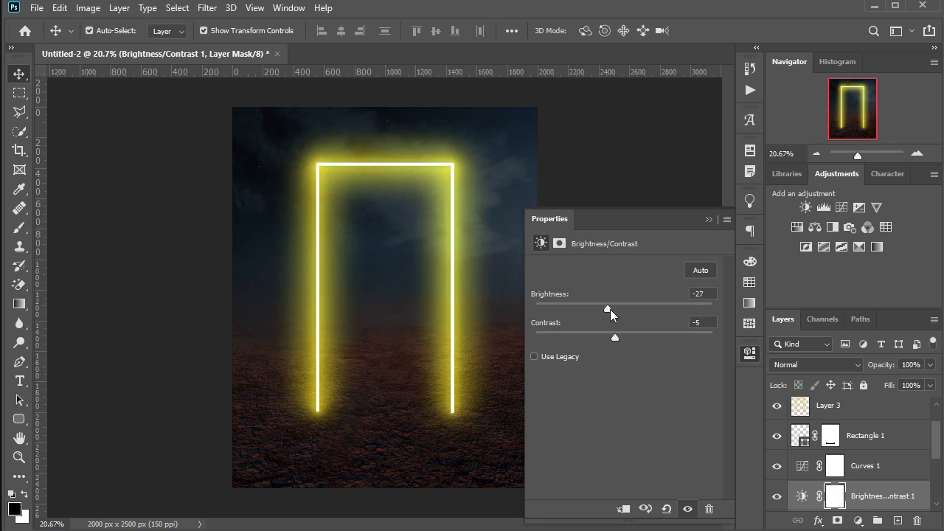
click(708, 219)
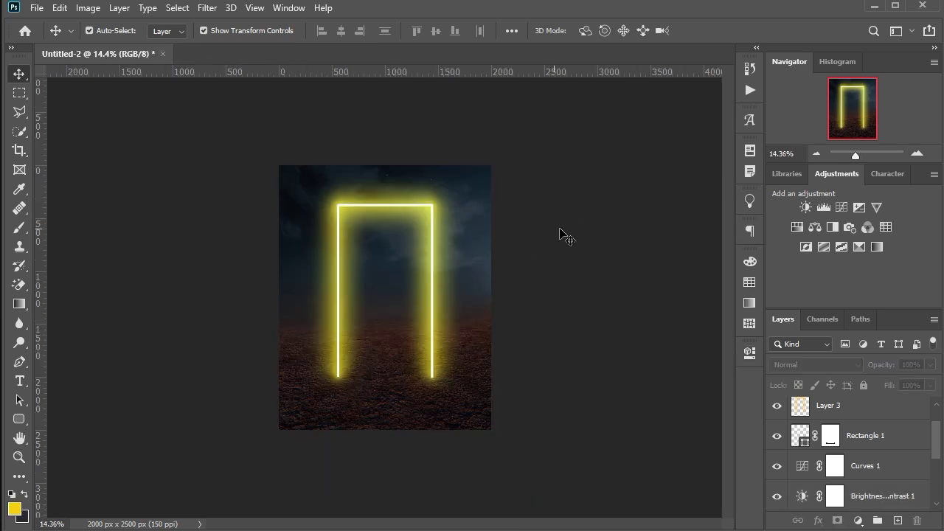
scroll(457, 331, up, 2)
scroll(840, 478, down, 1)
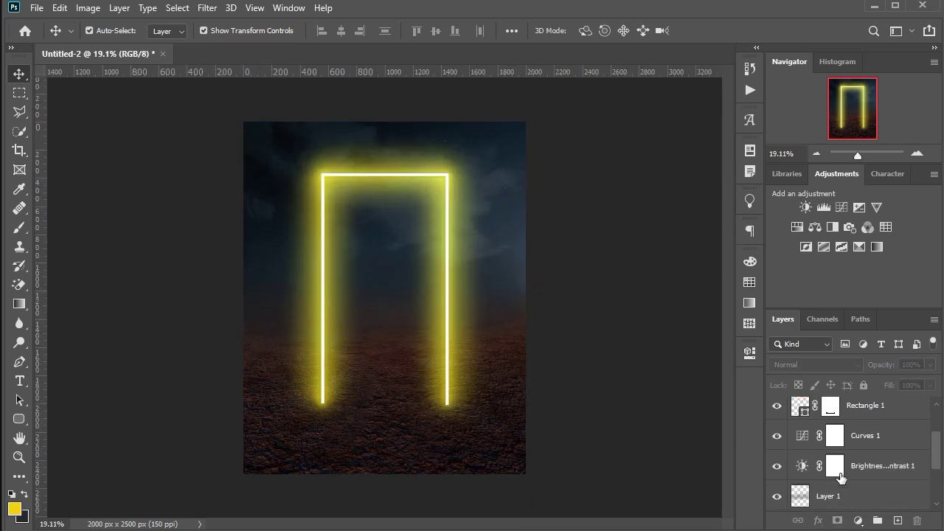
Step: Reshape the Curves so a point maps 125 to 91, darkening the midtones
double_click(802, 435)
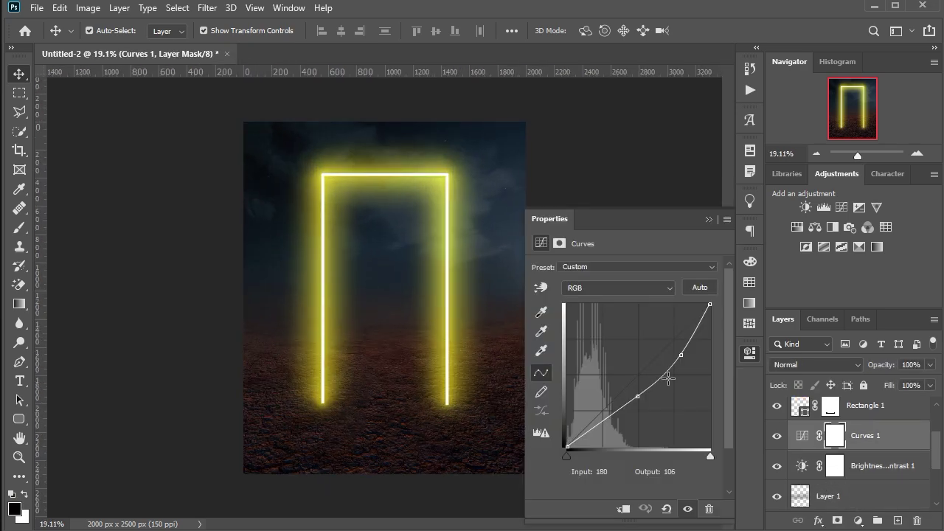
drag(633, 397, 637, 395)
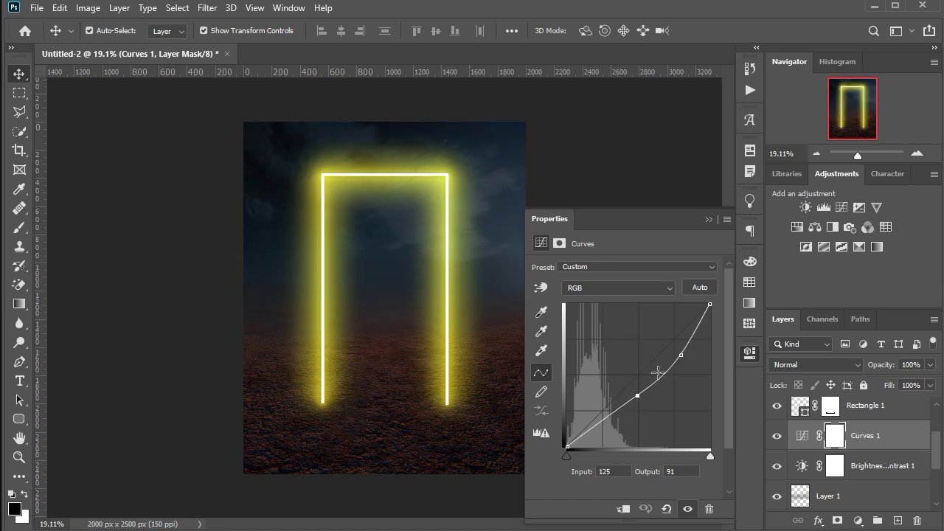
click(678, 354)
click(679, 241)
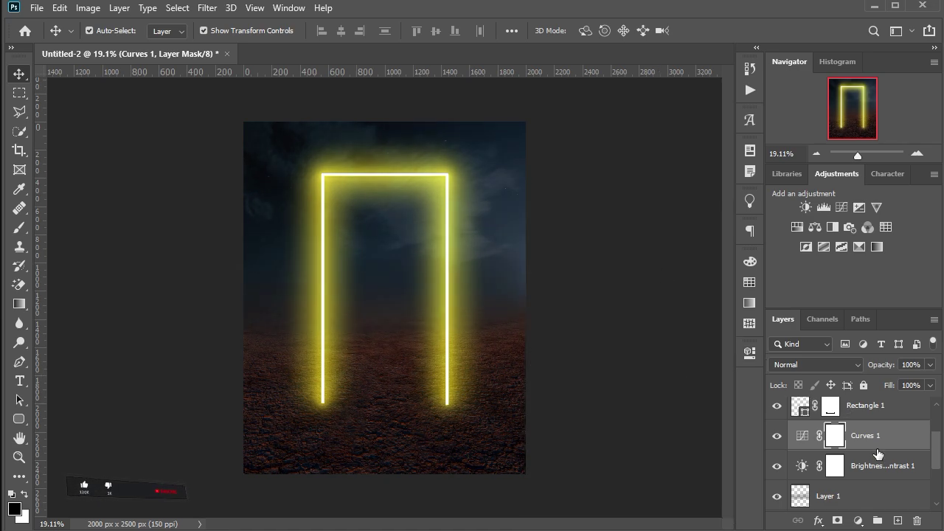
scroll(876, 450, up, 2)
click(854, 436)
Step: Paint soft #ffb505 glow over the lower doorway legs with a 500px low-opacity brush
key(i)
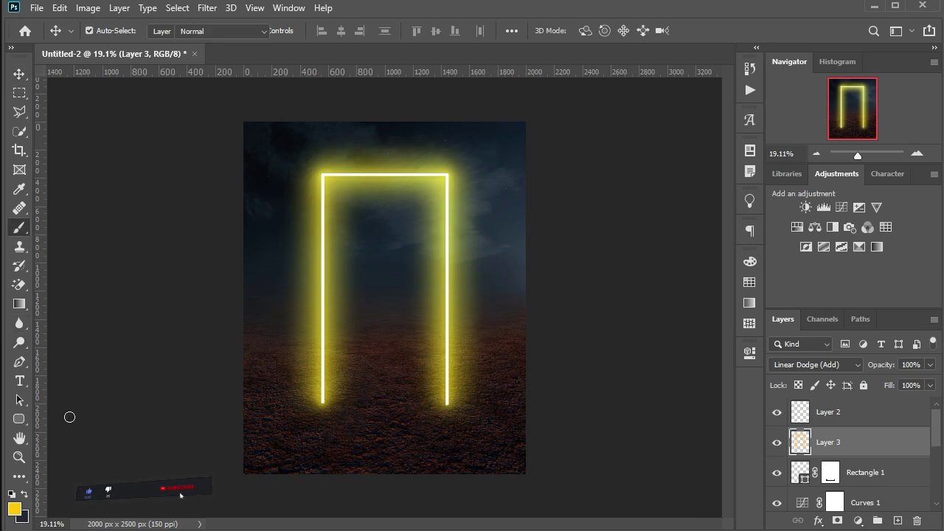
drag(753, 450, 753, 454)
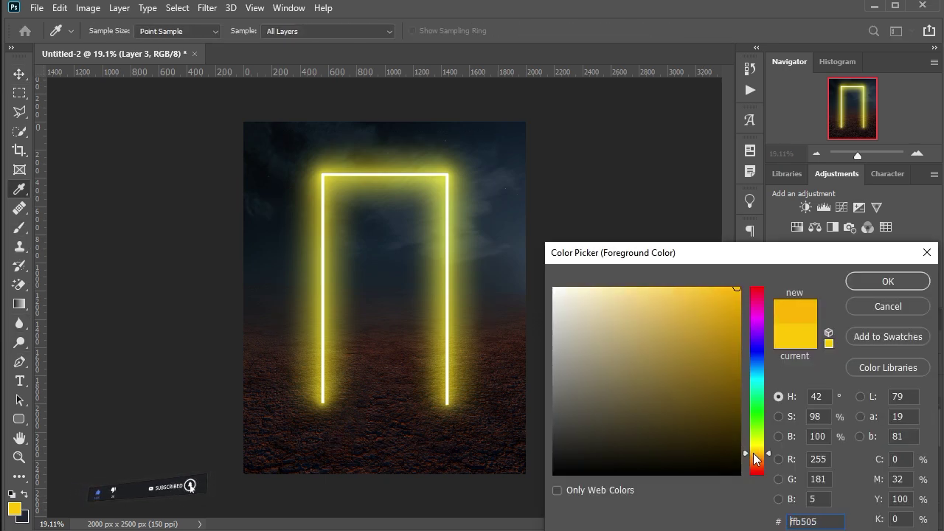
click(862, 284)
key(b)
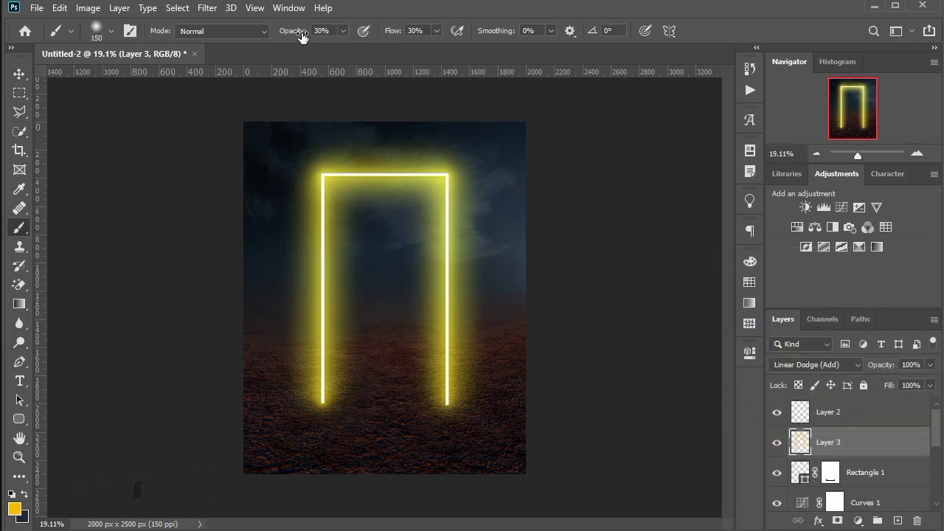
drag(301, 37, 287, 35)
key(bracketright)
key(bracketright)
key(bracketright)
mouse_move(326, 386)
mouse_down()
mouse_move(328, 174)
mouse_move(443, 169)
mouse_move(447, 393)
mouse_up()
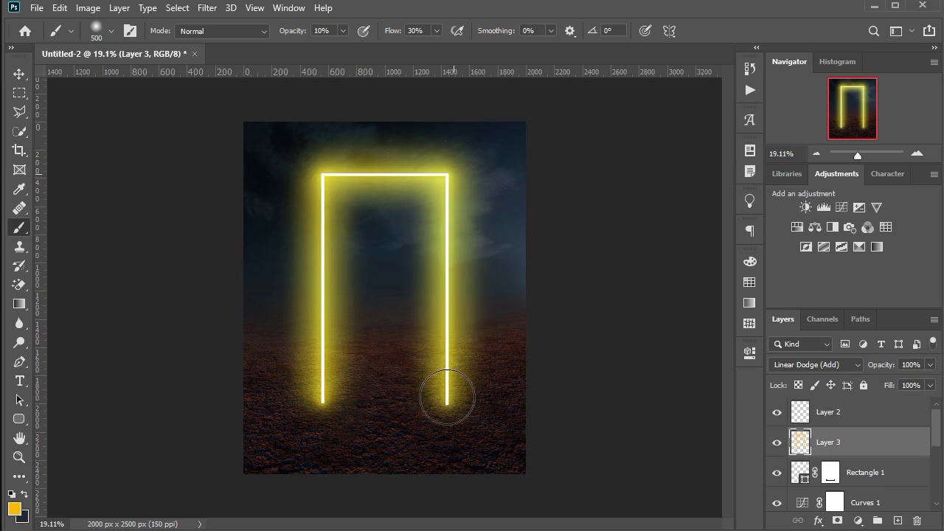
Step: Scale the glow layer and Rectangle 1 doorway together down to about 91.61%
click(20, 73)
scroll(443, 165, up, 1)
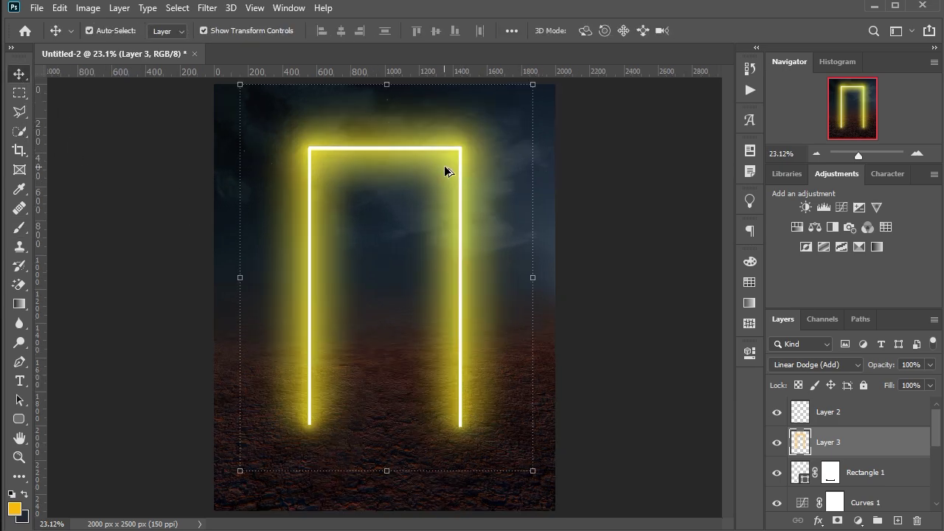
scroll(444, 165, up, 1)
scroll(516, 221, down, 1)
scroll(547, 250, down, 1)
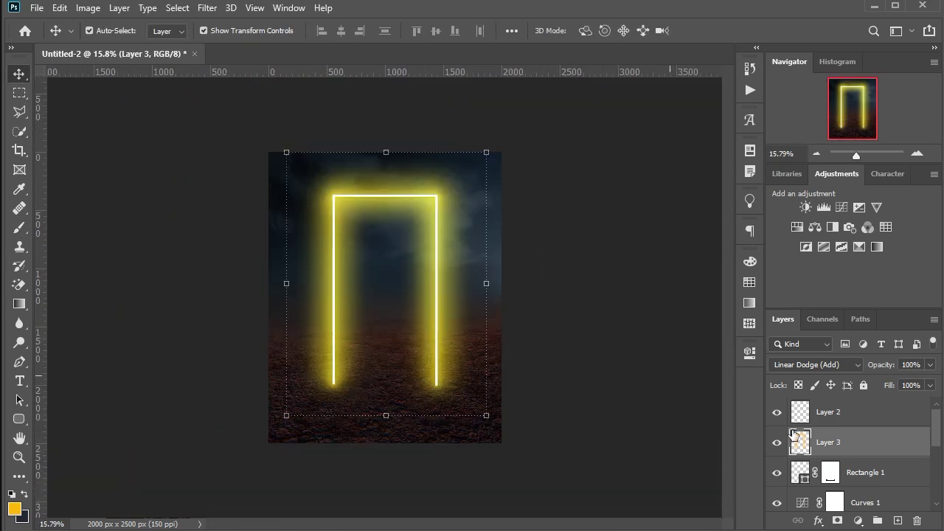
shift+click(859, 479)
key(ctrl+t)
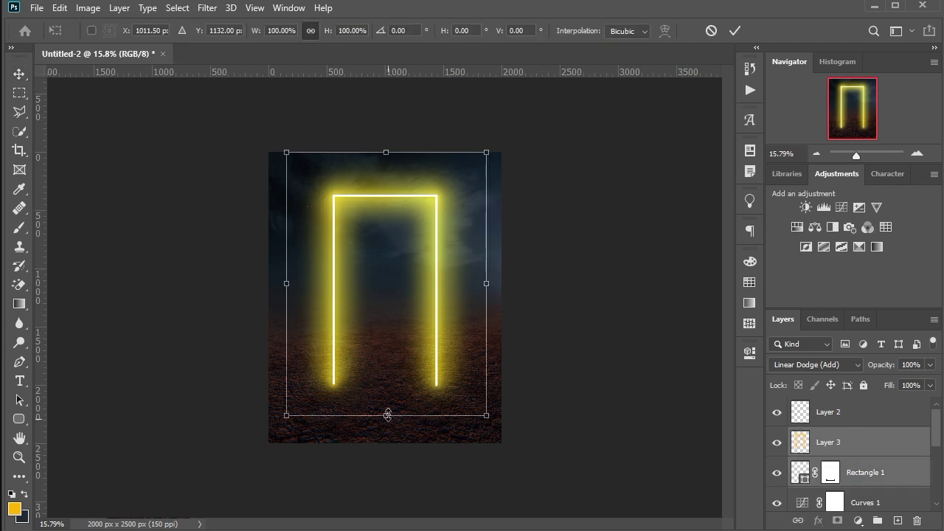
mouse_move(386, 417)
mouse_down()
mouse_move(387, 396)
mouse_move(544, 392)
mouse_up()
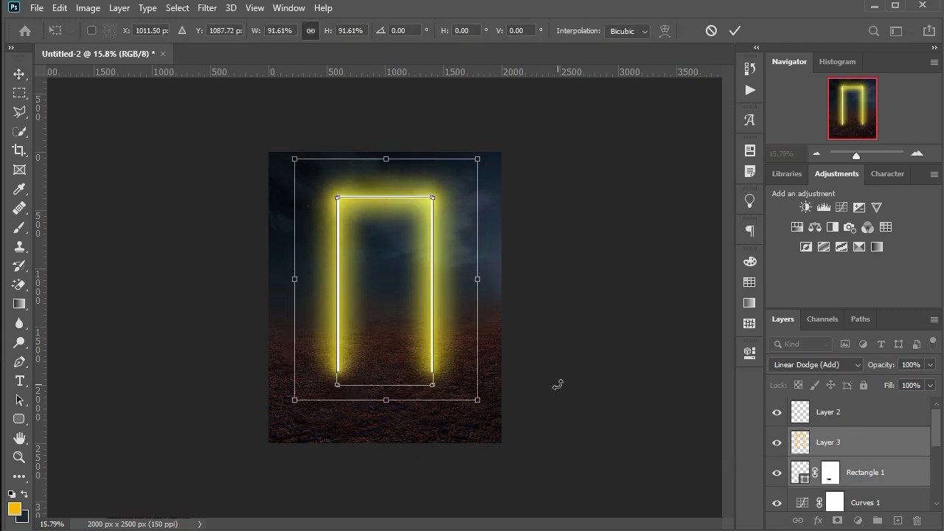
key(Return)
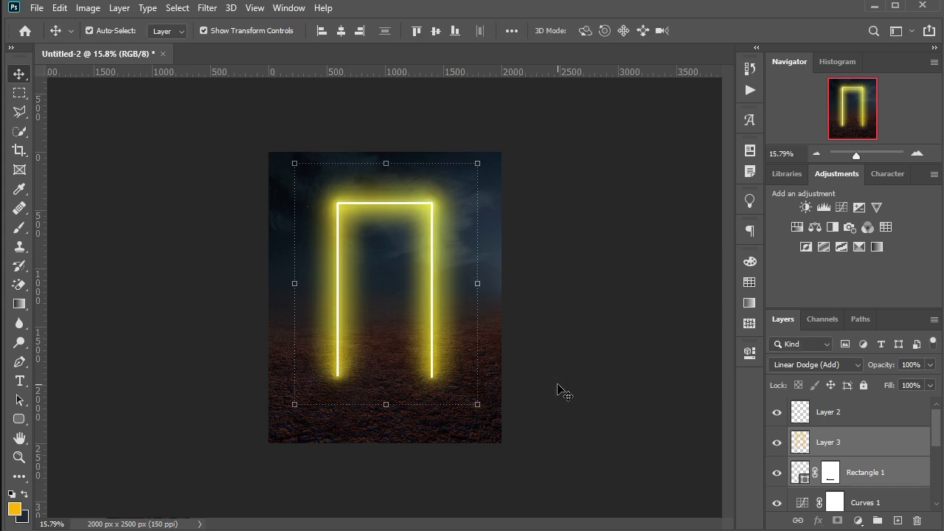
click(561, 390)
click(851, 452)
Step: Duplicate the glow, flip it vertically and place it below the door tilted about 5.38°
key(ctrl+j)
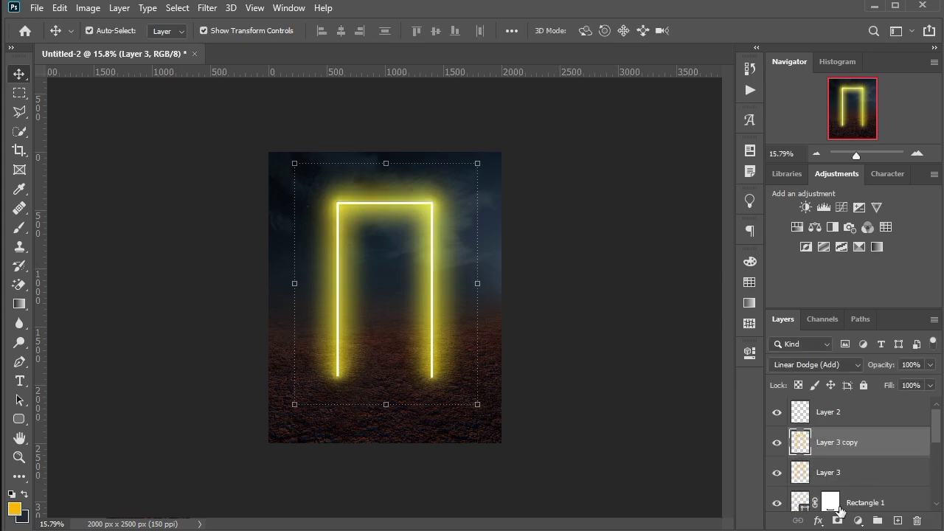
key(ctrl+t)
right_click(407, 190)
click(443, 450)
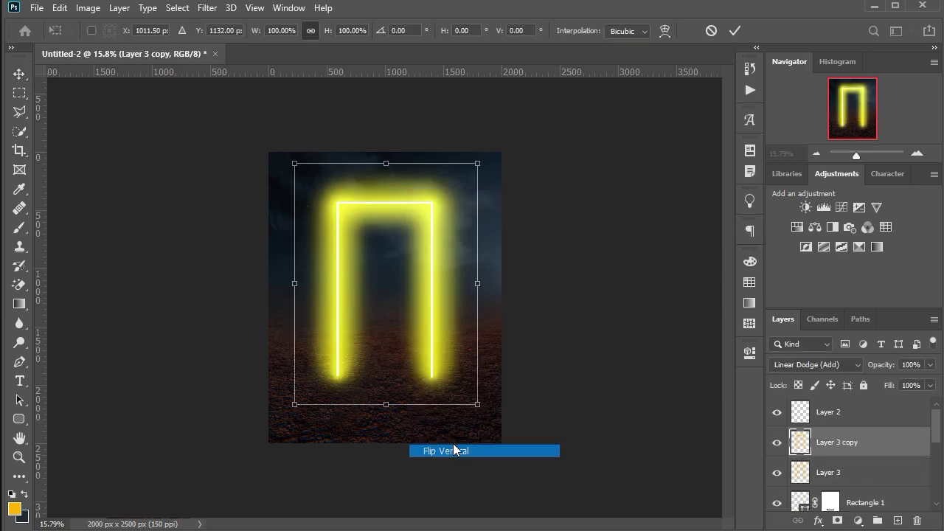
drag(400, 285, 401, 470)
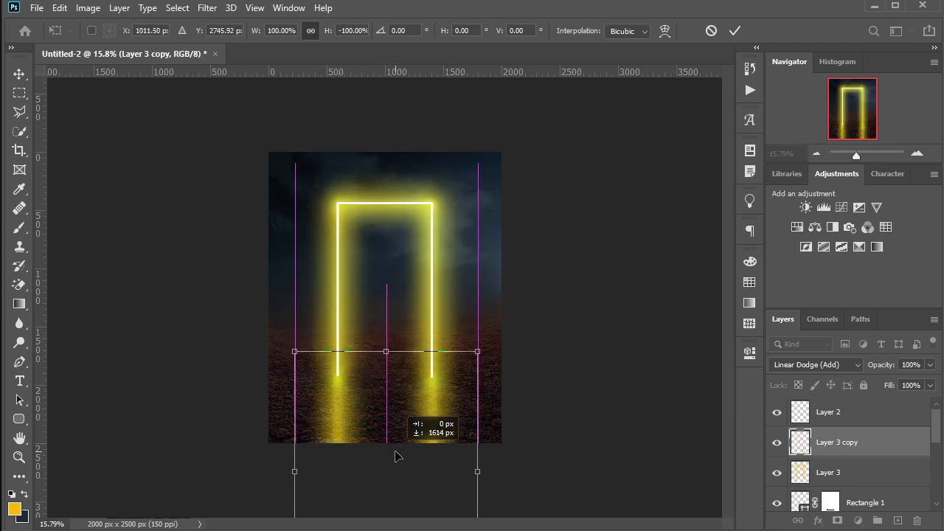
drag(497, 347, 496, 361)
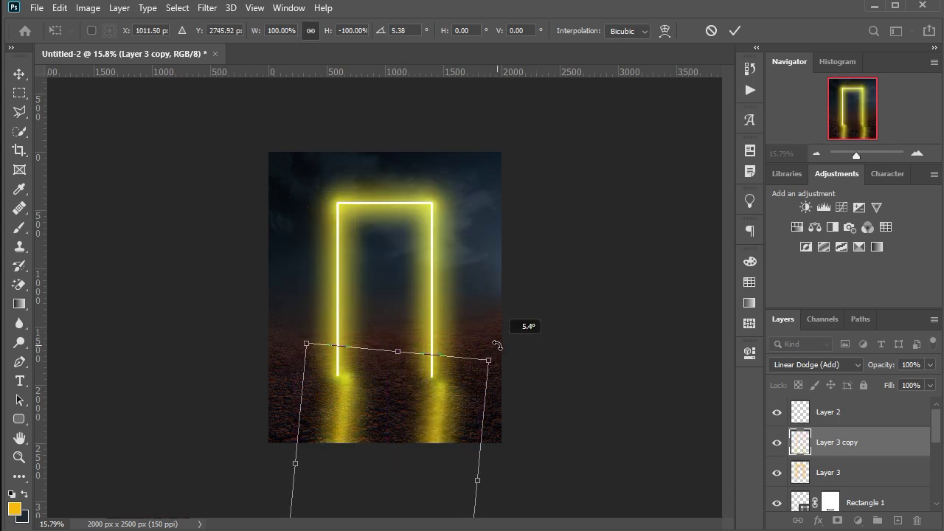
drag(463, 407, 453, 406)
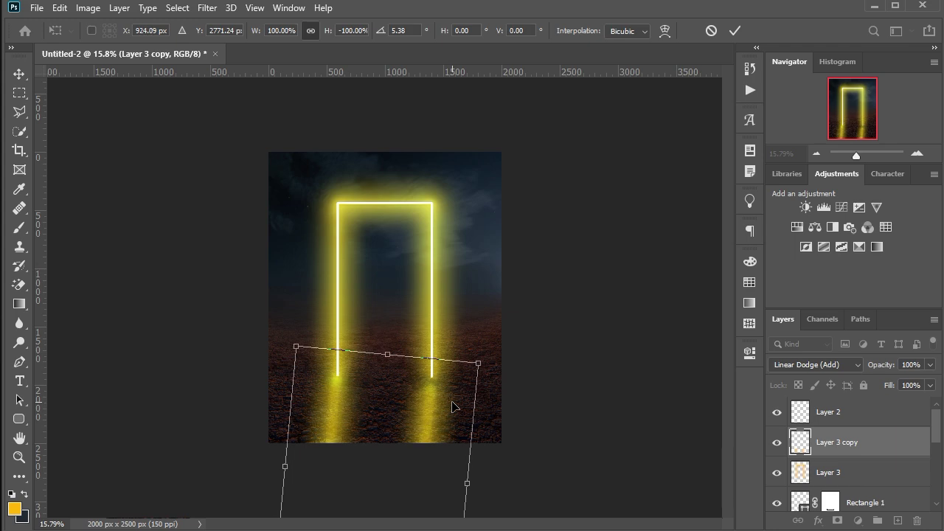
key(Return)
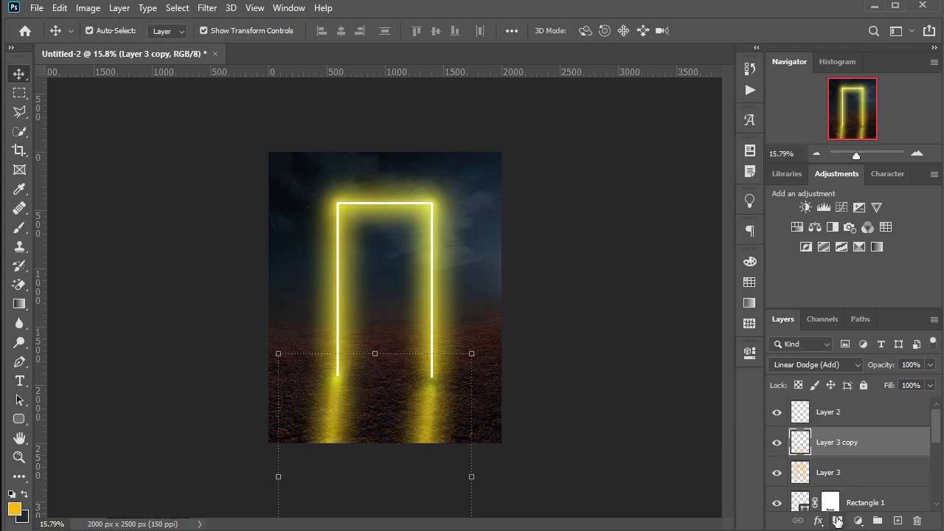
Step: Add a layer mask and paint black at full opacity to hide the reflection under the right leg
click(837, 519)
click(19, 227)
key(d)
key(0)
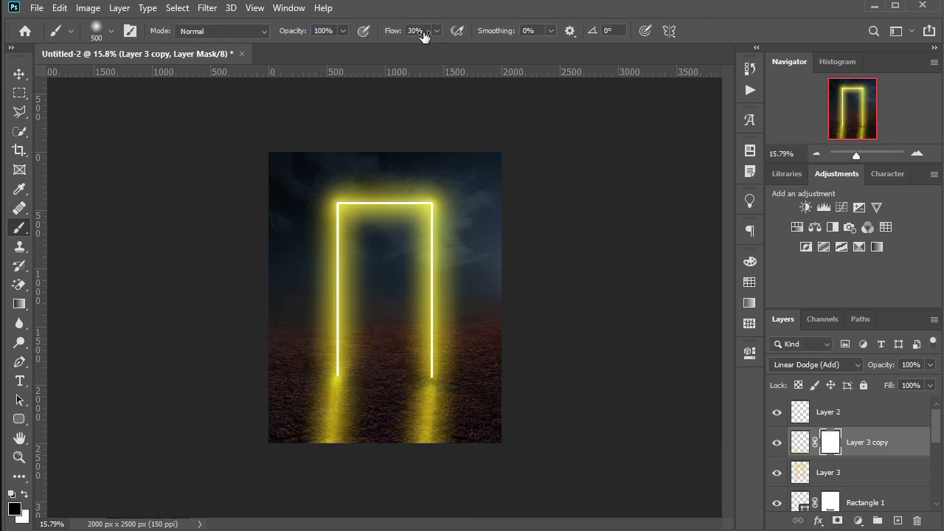
key(shift+0)
key(x)
click(26, 494)
drag(423, 393, 427, 444)
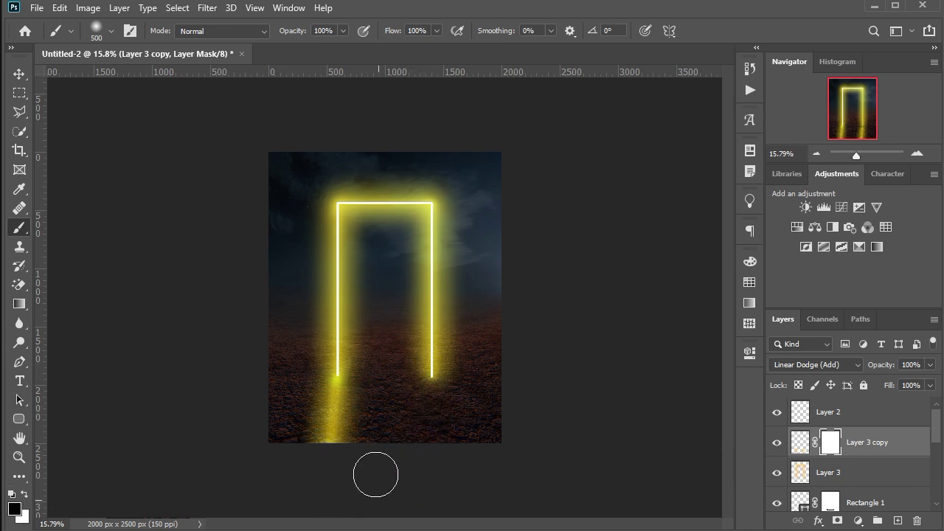
click(25, 84)
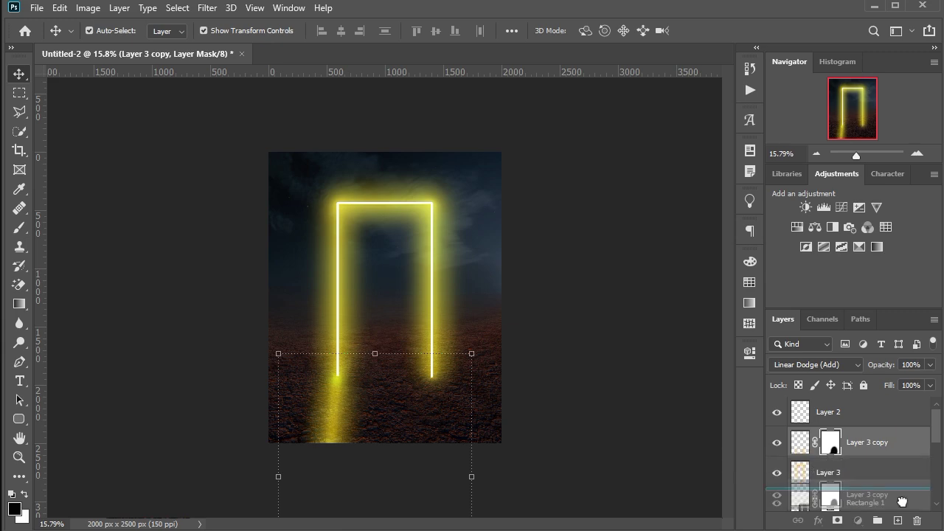
Step: Duplicate the reflection as Layer 3 copy 2 and flip it vertically and horizontally
drag(877, 446, 897, 521)
right_click(372, 417)
click(402, 392)
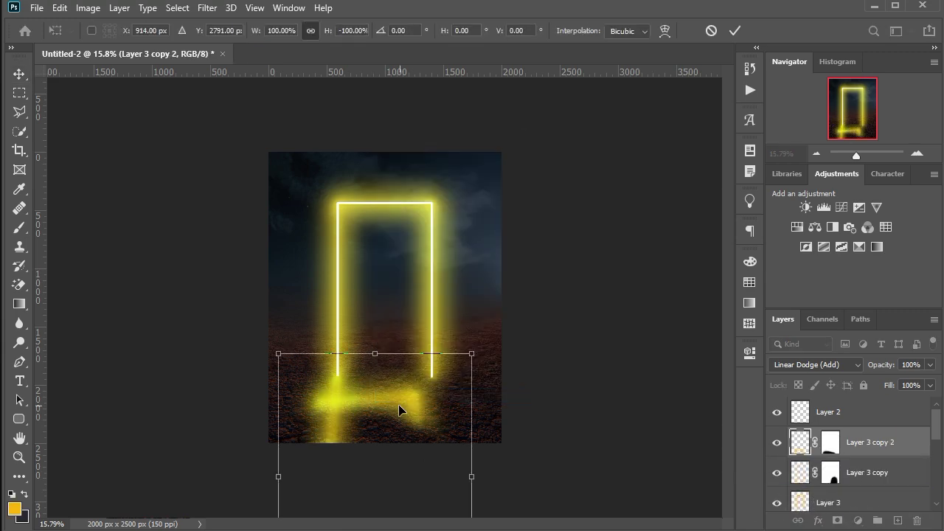
right_click(398, 410)
click(420, 278)
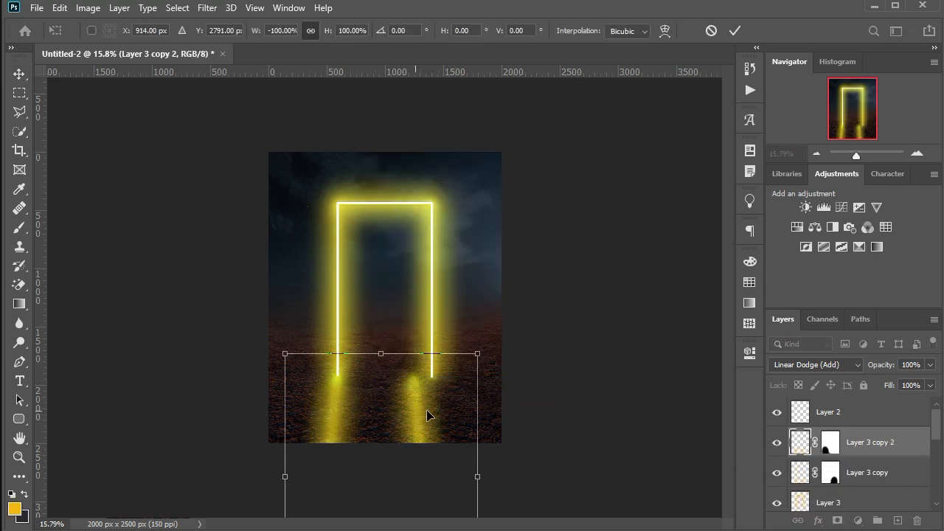
Step: Position the copy under the right doorway leg, rotated to 177.25°
drag(424, 419, 430, 428)
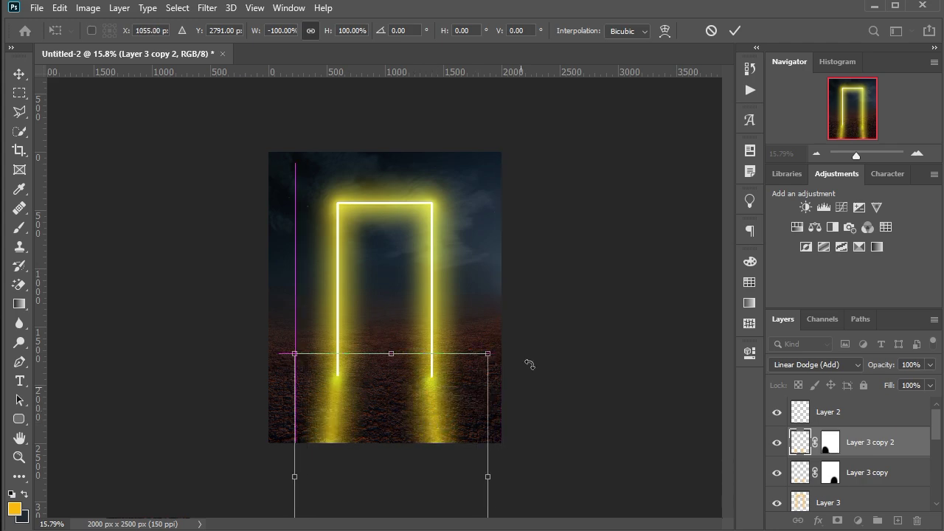
drag(511, 337, 507, 332)
drag(452, 411, 457, 411)
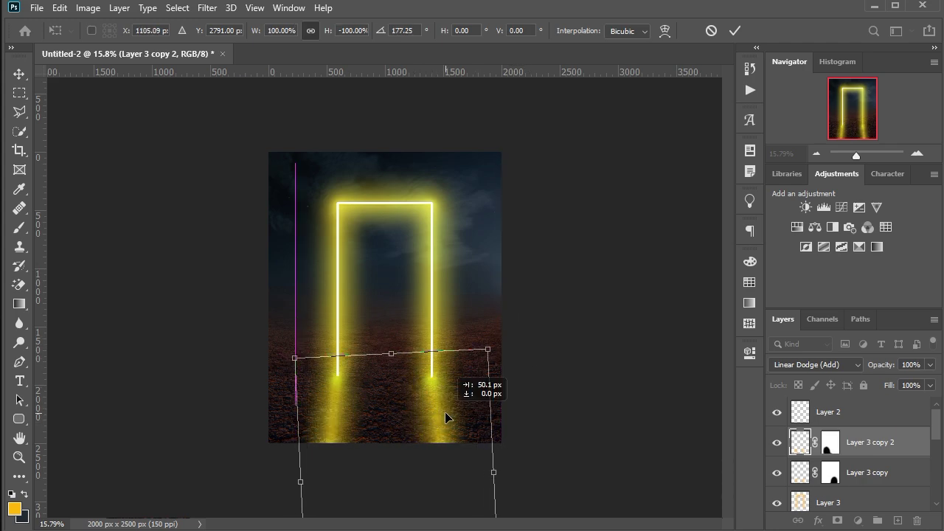
key(Right)
key(Up)
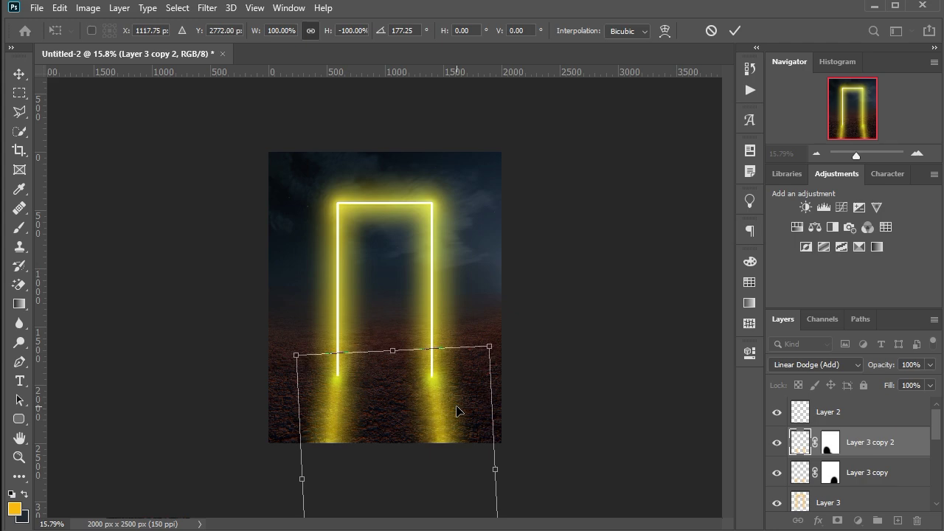
key(Right)
key(Up)
key(Return)
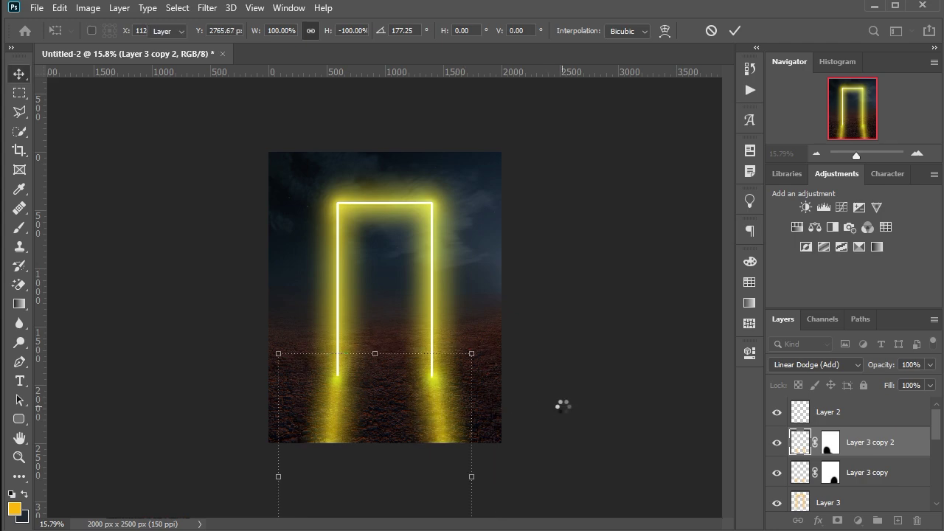
Step: Select Layer 2 on its own and make it visible again
click(546, 405)
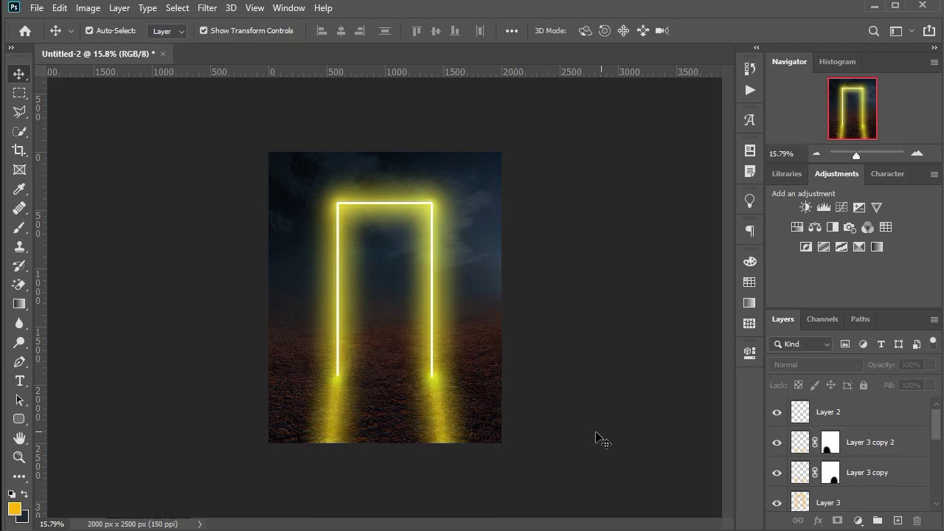
click(887, 470)
shift+click(870, 441)
click(783, 415)
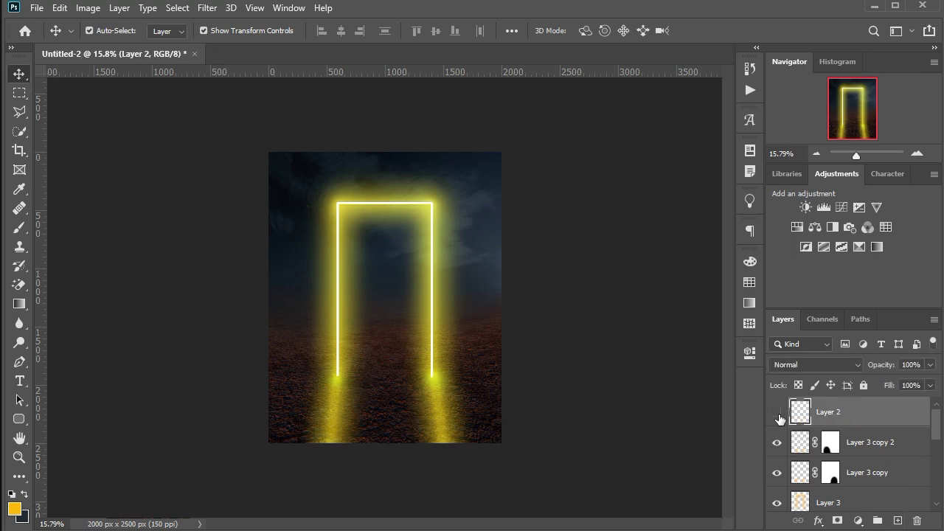
Step: Switch Layer 2 to Linear Dodge (Add) and paint 400px soft glow beneath and between the doorway legs
click(19, 227)
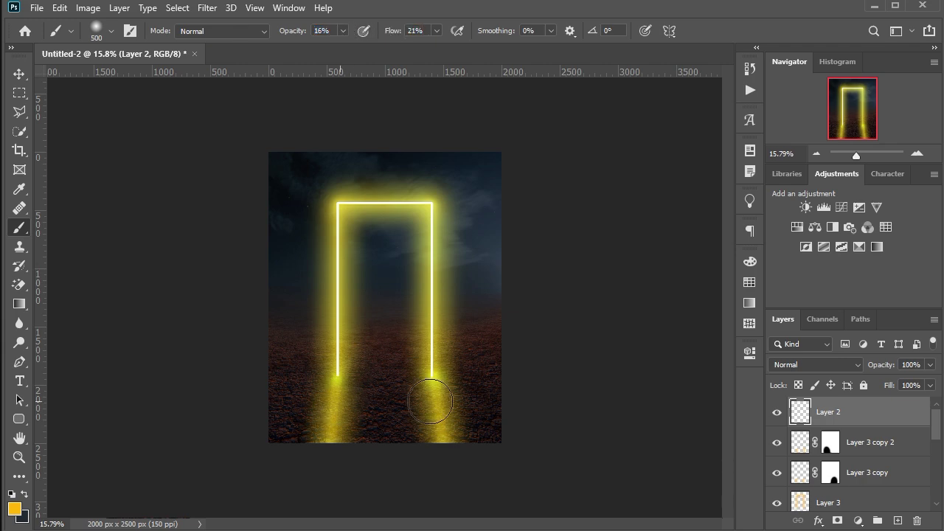
click(814, 364)
click(814, 399)
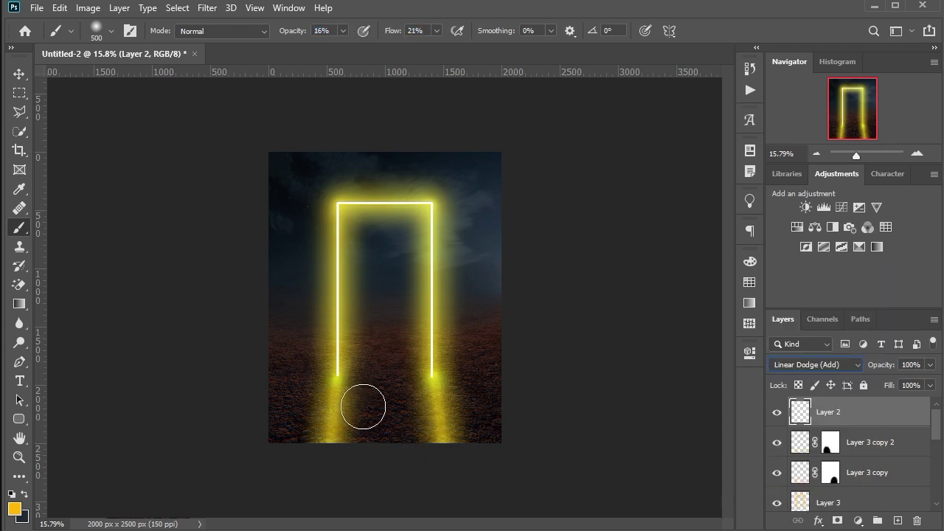
key(bracketleft)
key(bracketright)
drag(349, 390, 331, 396)
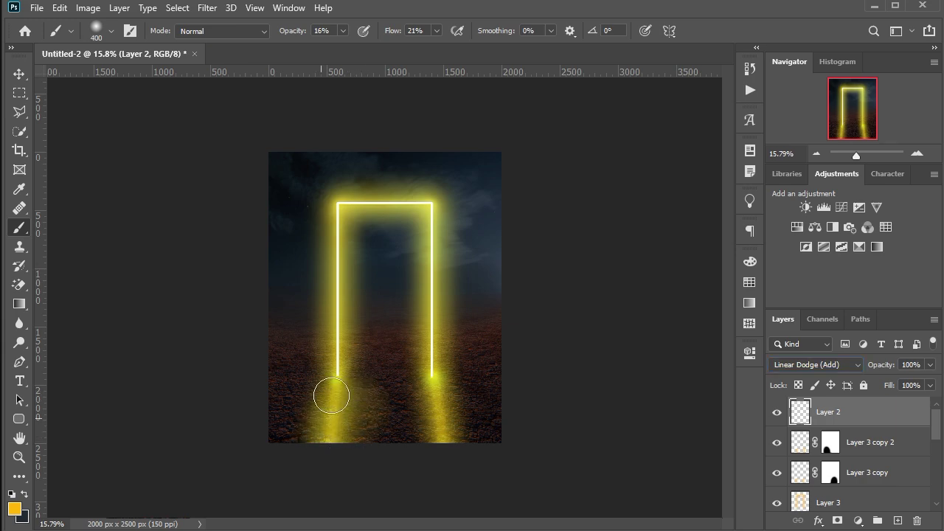
drag(337, 436, 398, 436)
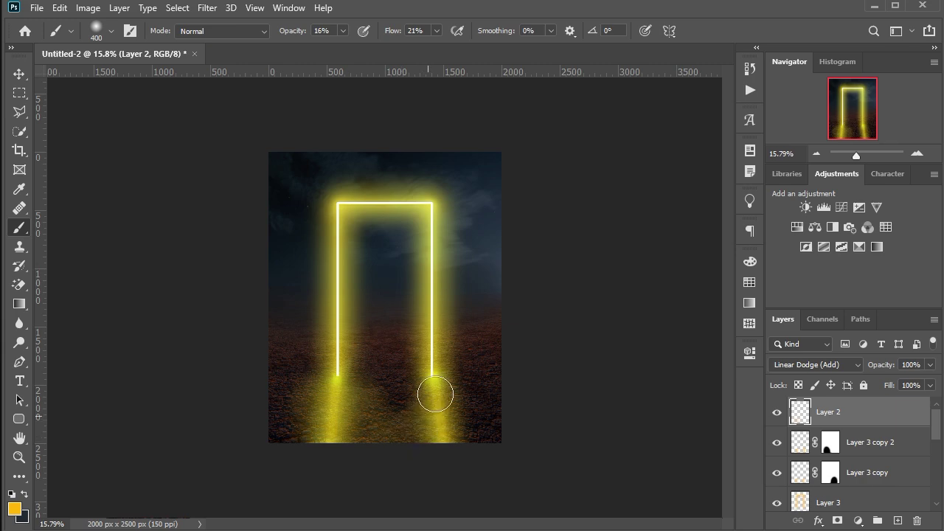
mouse_move(435, 395)
mouse_down()
mouse_move(447, 398)
mouse_move(467, 448)
mouse_up()
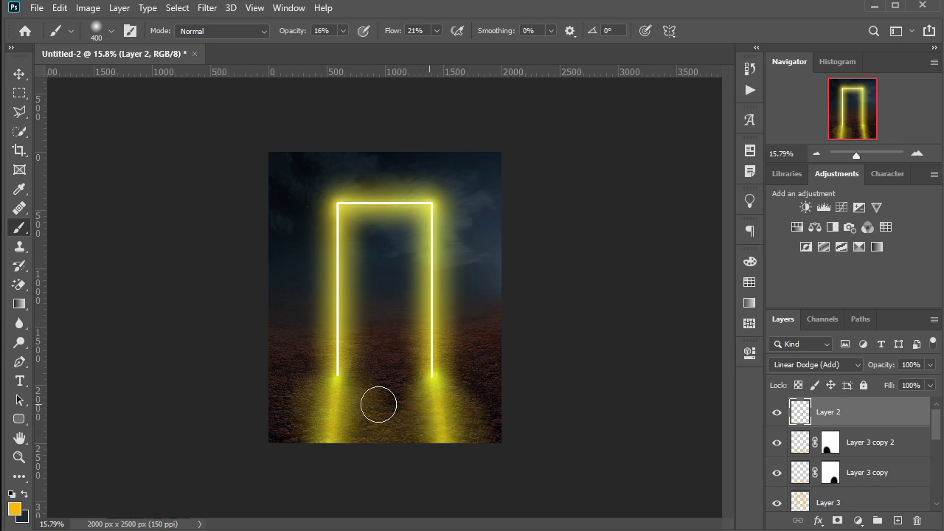
mouse_move(379, 404)
mouse_down()
mouse_move(349, 442)
mouse_move(306, 419)
mouse_move(316, 408)
mouse_move(289, 447)
mouse_up()
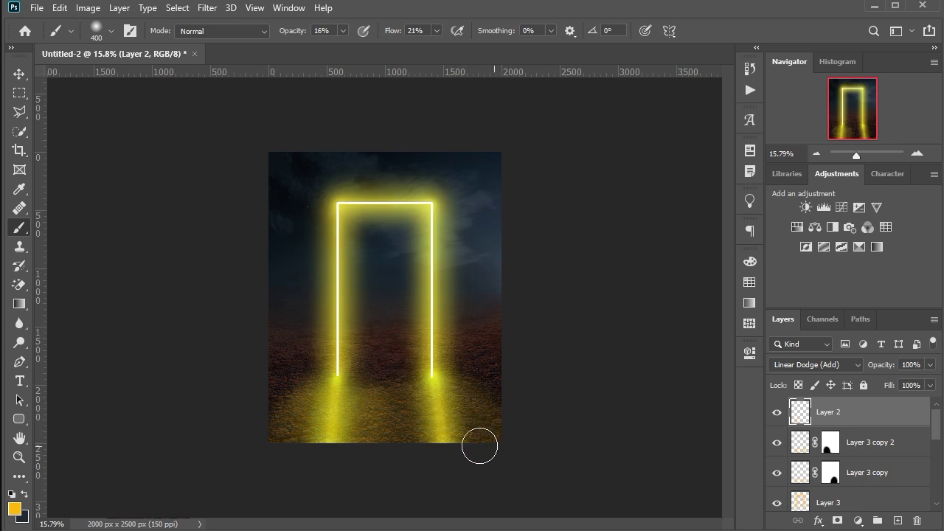
Step: Split the Blend If This Layer white slider in Layer 2's Blending Options to soften highlights
click(19, 74)
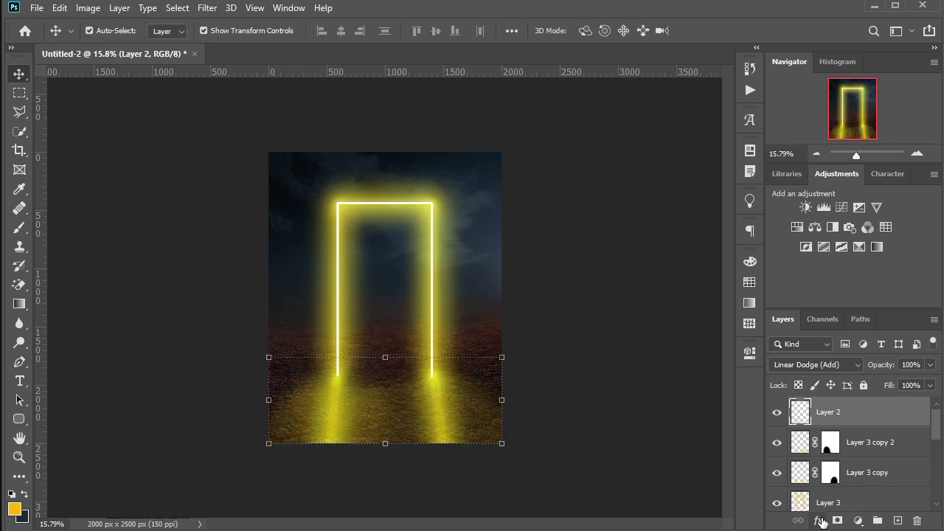
click(817, 520)
click(833, 373)
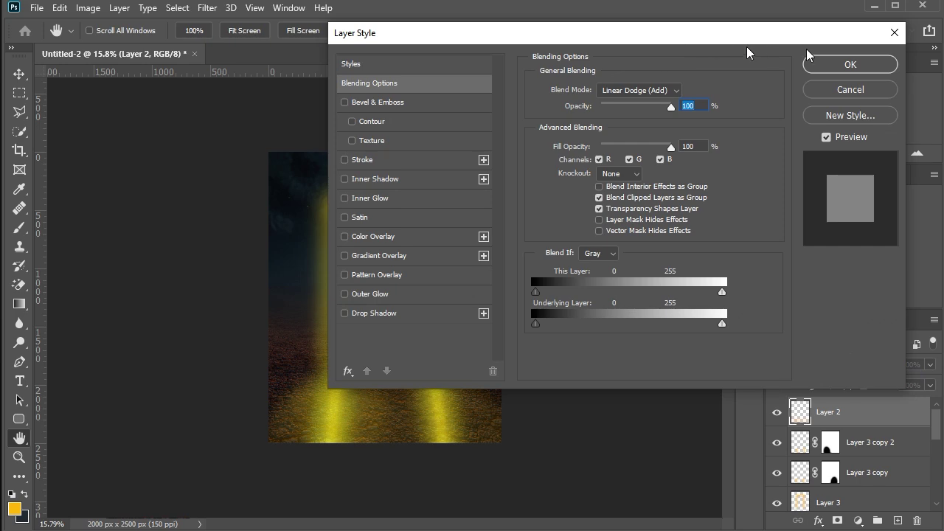
mouse_move(846, 308)
mouse_down()
mouse_move(806, 313)
mouse_move(865, 317)
mouse_up()
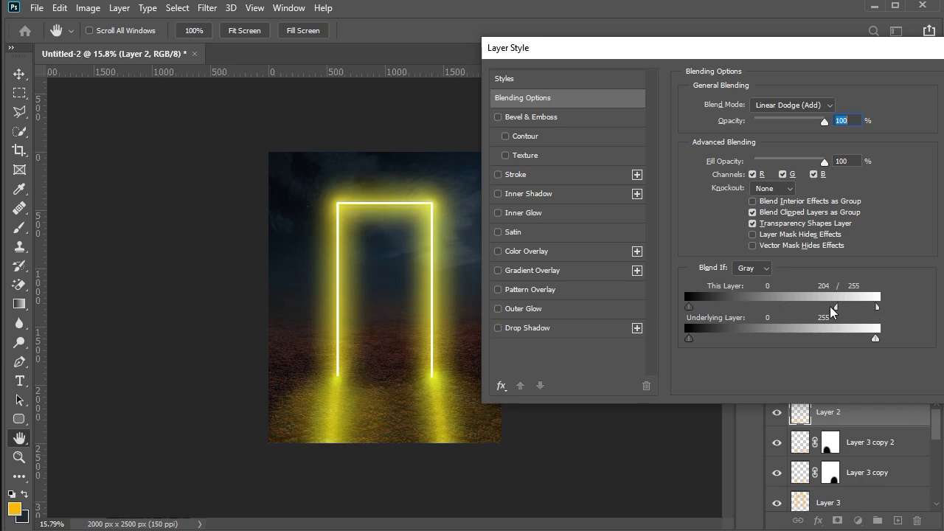
drag(832, 311, 798, 311)
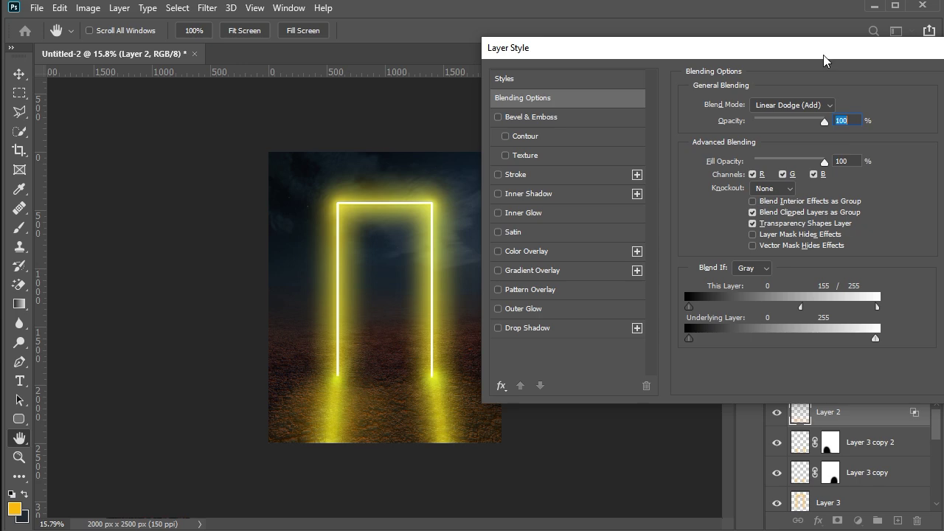
drag(824, 60, 692, 57)
click(851, 84)
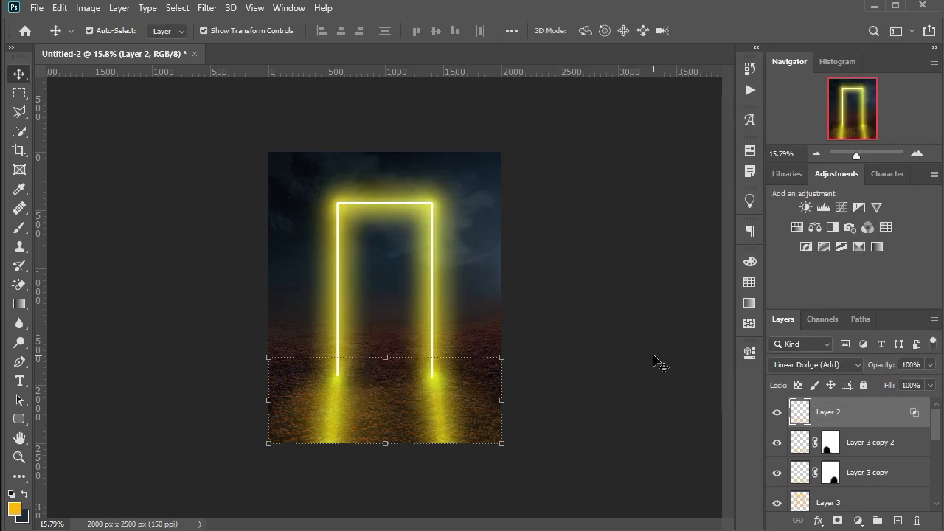
Step: Lower Layer 3 copy 2's fill to 65% to dim the right reflection
click(876, 446)
click(930, 385)
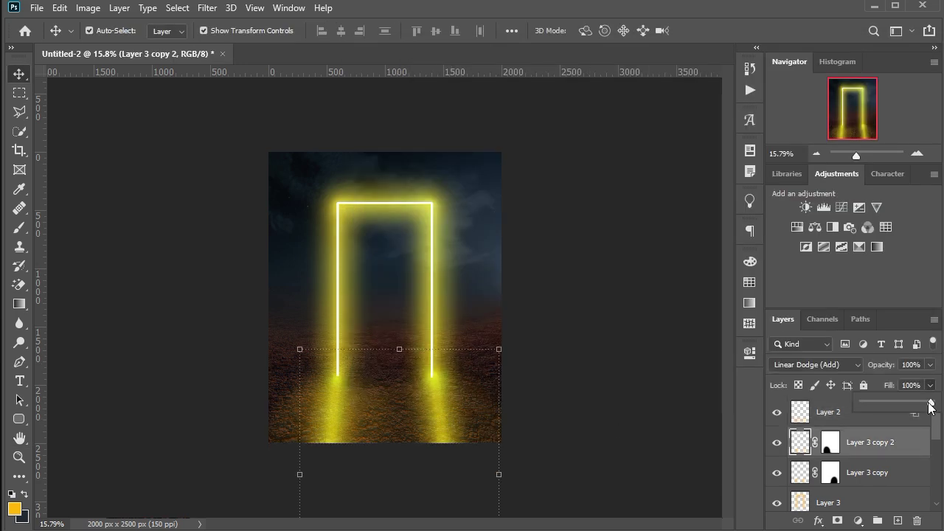
drag(930, 406, 912, 409)
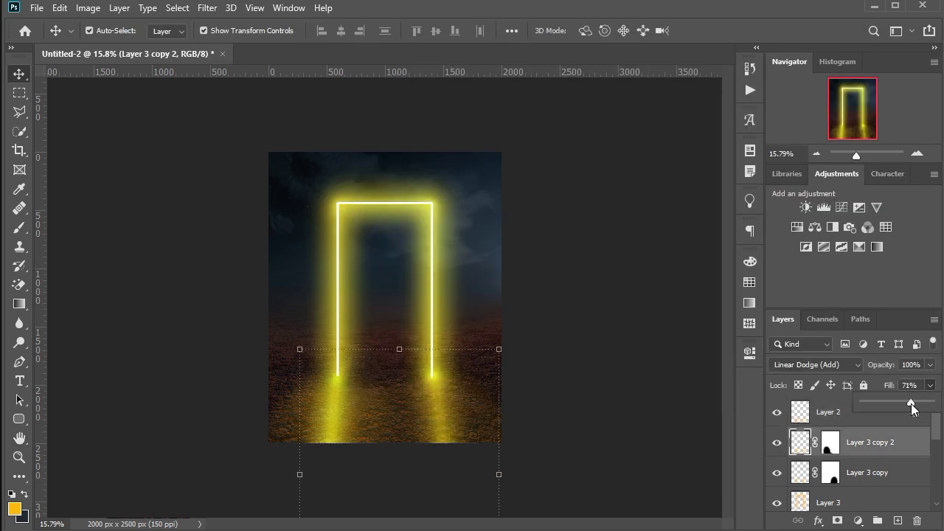
click(446, 411)
click(844, 446)
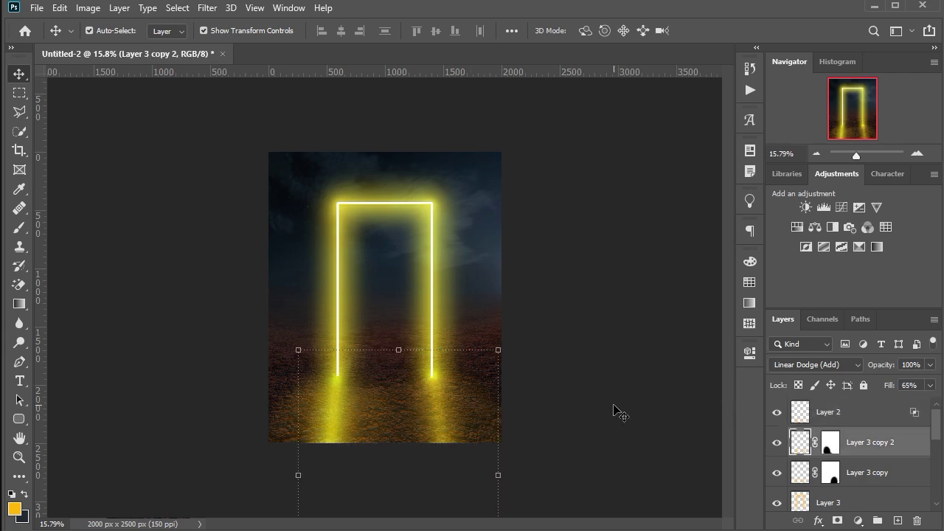
Step: Lower Layer 3 copy's fill to 58% to dim the left reflection
click(867, 471)
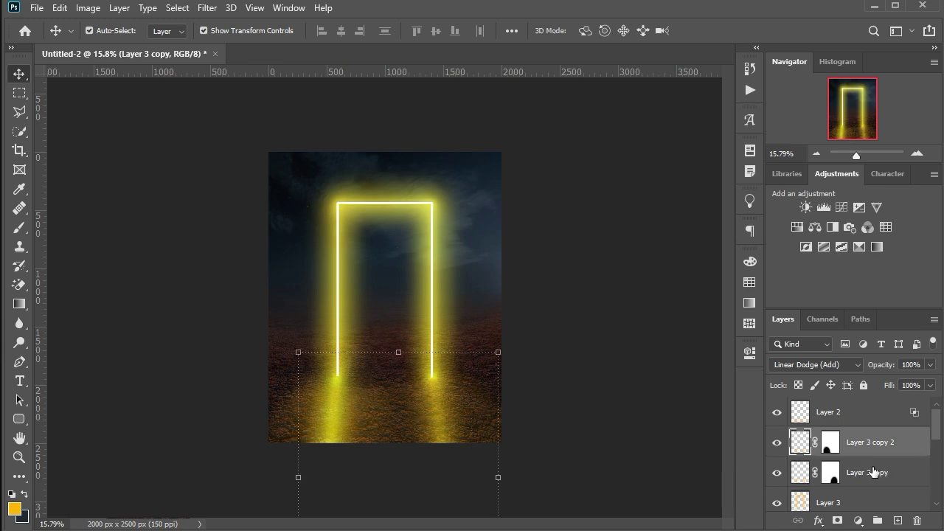
click(930, 385)
drag(930, 402, 904, 402)
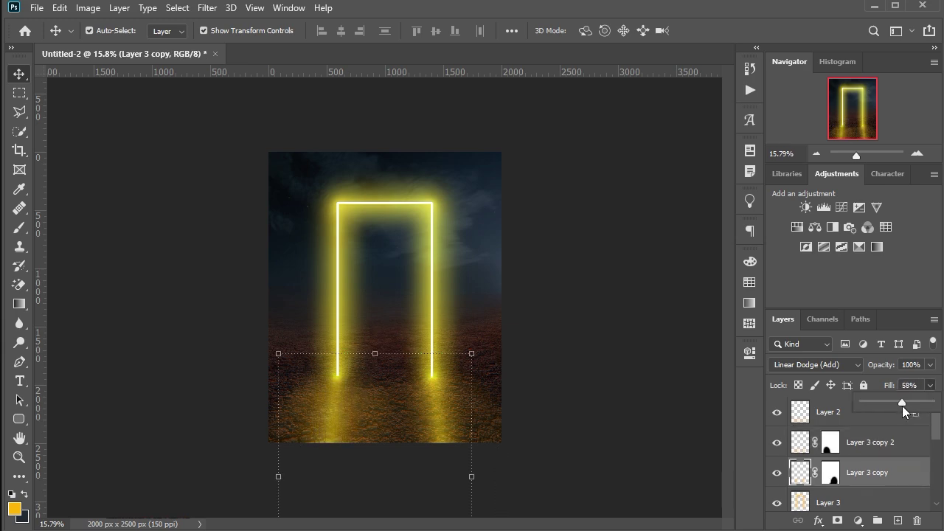
click(649, 451)
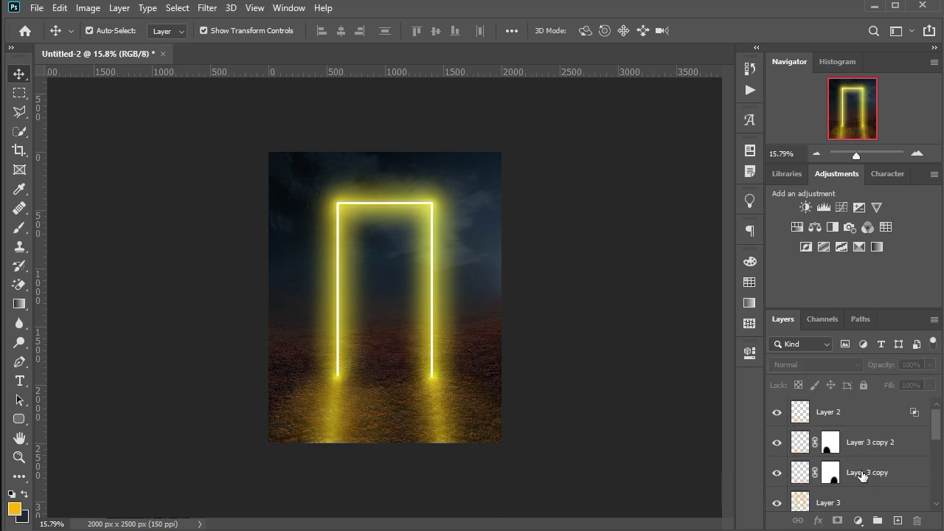
click(863, 475)
click(628, 417)
Step: Try tilting the right reflection (Layer 3 copy 2), then cancel the rotation and deselect
click(857, 440)
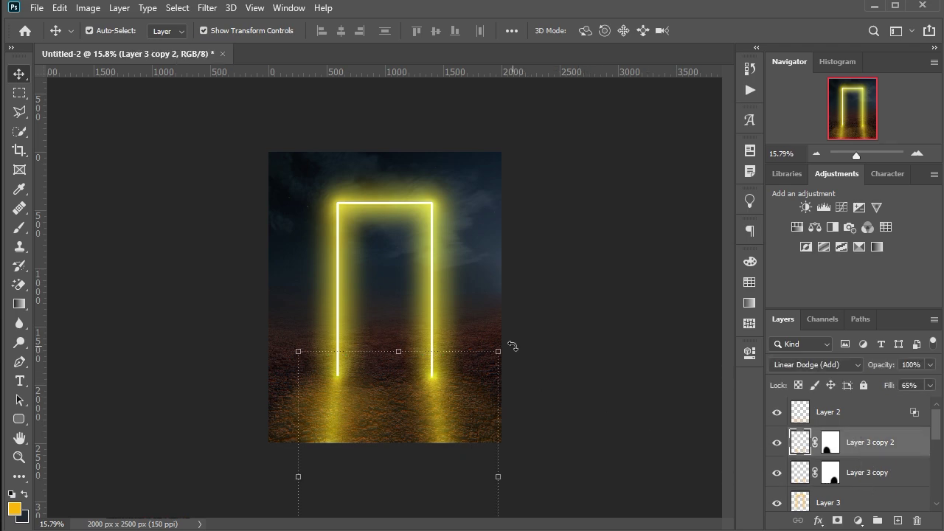
drag(512, 346, 560, 362)
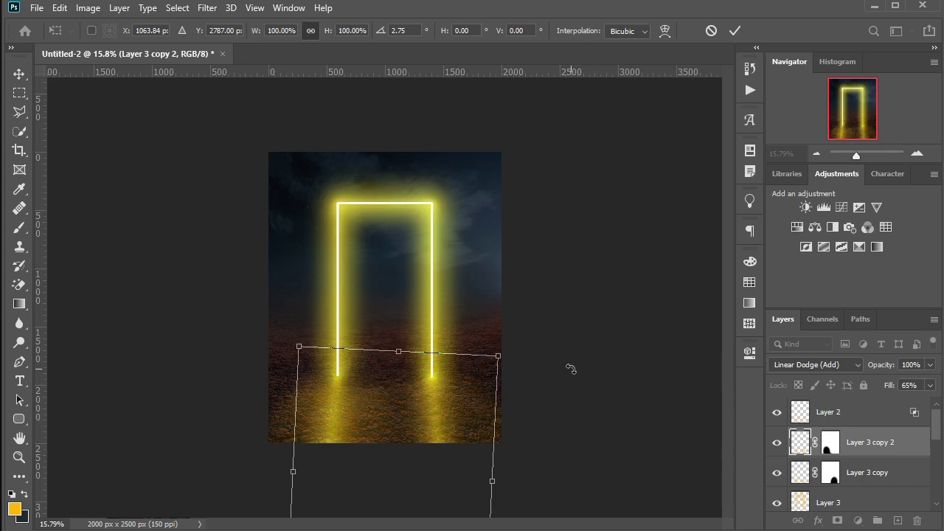
key(Escape)
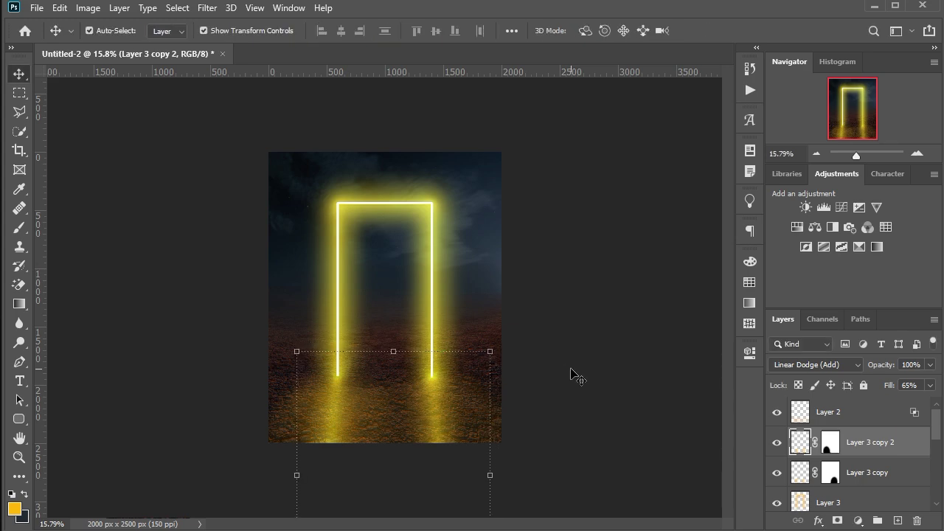
click(572, 374)
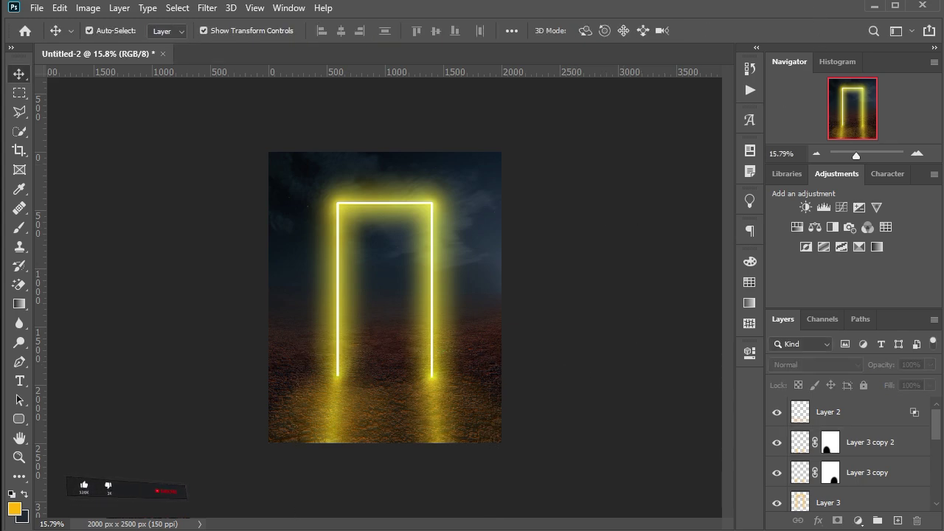
Step: Adjust the fill amount of the Curves 1 adjustment layer
scroll(848, 457, down, 3)
click(865, 472)
click(929, 385)
drag(933, 402, 915, 405)
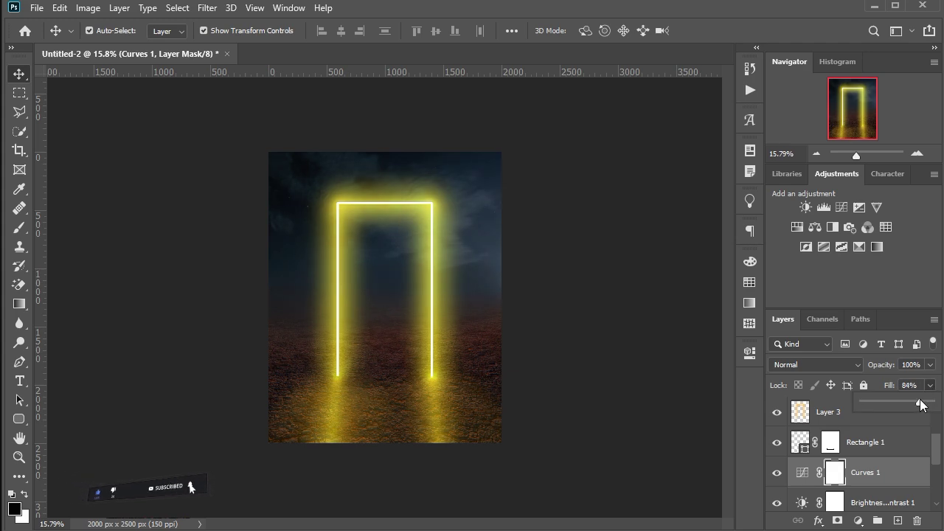
click(578, 350)
scroll(536, 349, up, 2)
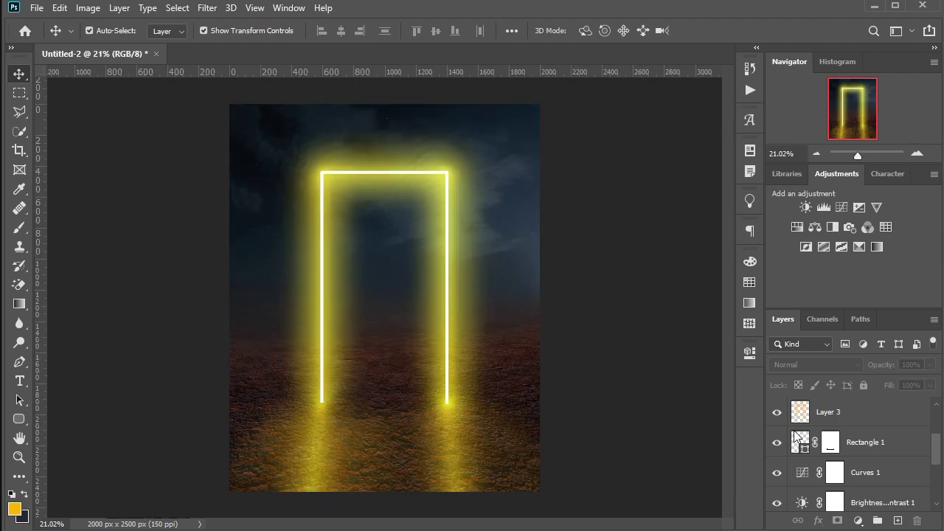
scroll(818, 442, down, 5)
Step: Select the sky photo layer's mask and pick the Brush with default colours
click(830, 435)
key(b)
key(d)
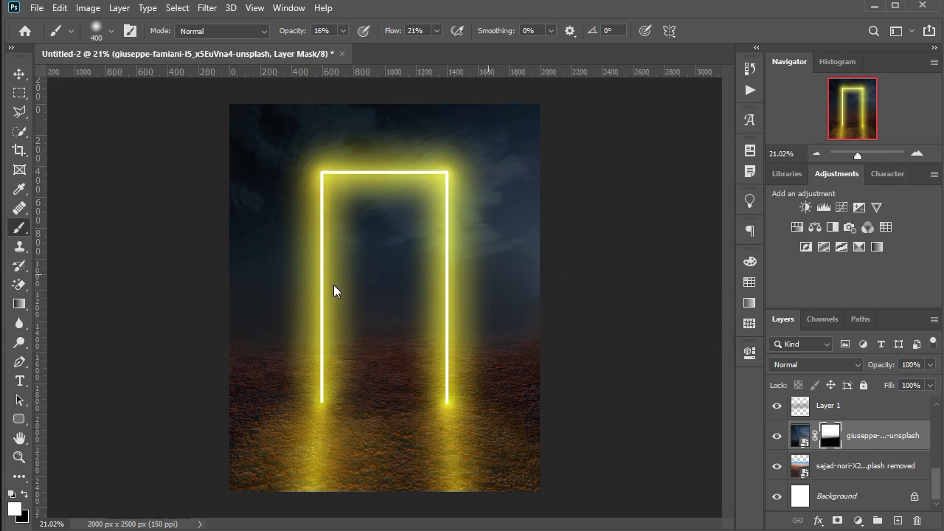
Step: Lower Layer 3 copy 2's fill to 50%
key(v)
click(188, 180)
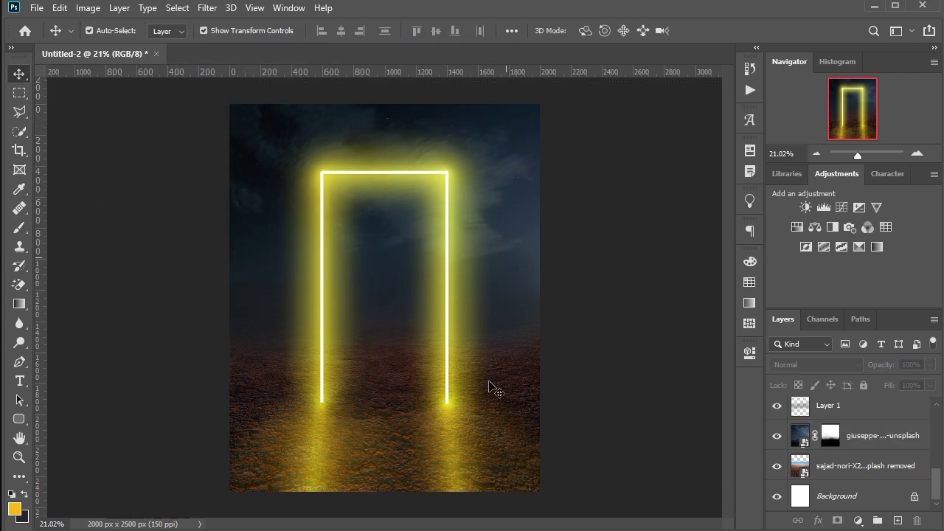
click(870, 435)
click(930, 385)
drag(922, 402, 899, 404)
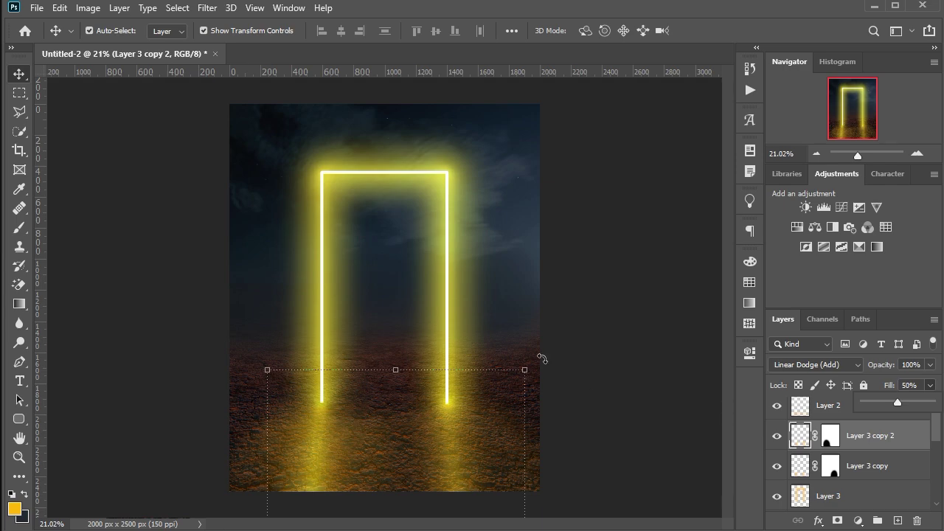
Step: Re-tilt the Layer 3 copy reflection to −2.29°, nudge it into place, and set its fill to 49%
click(910, 466)
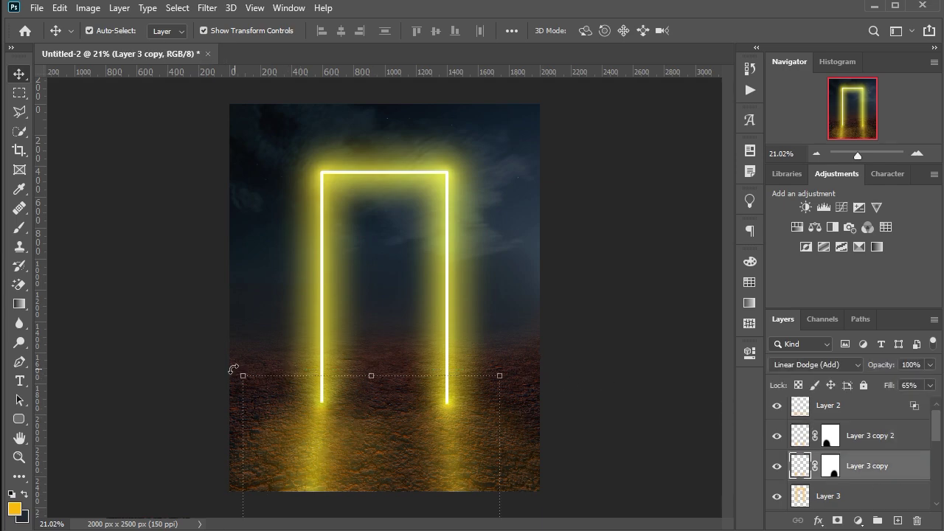
drag(233, 369, 322, 436)
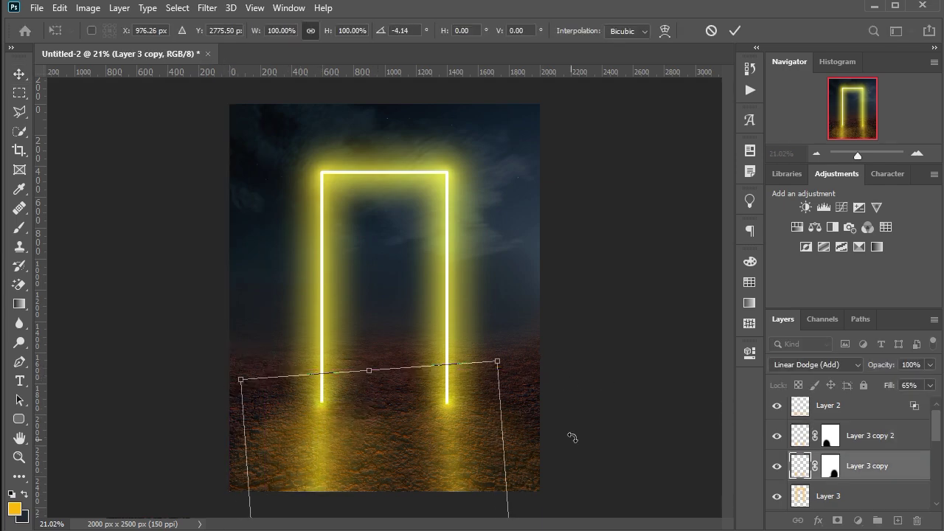
drag(523, 347, 530, 350)
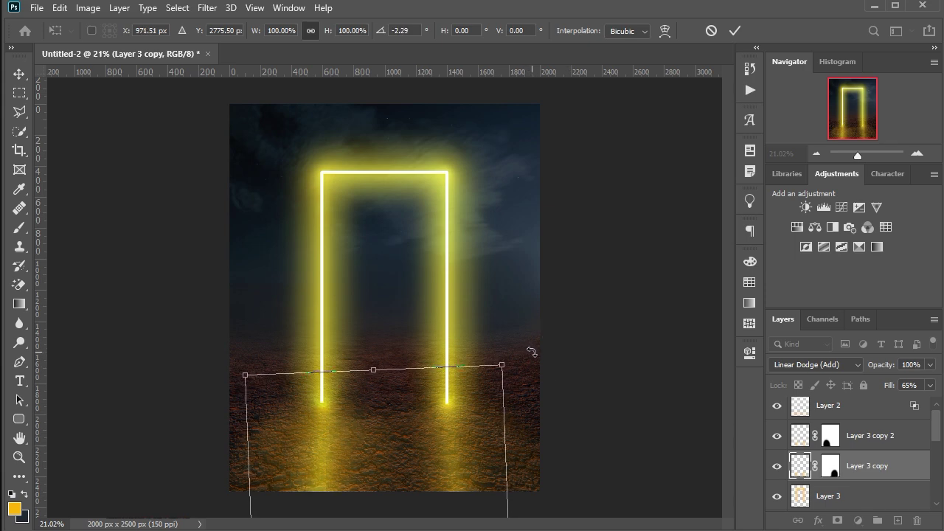
key(Left)
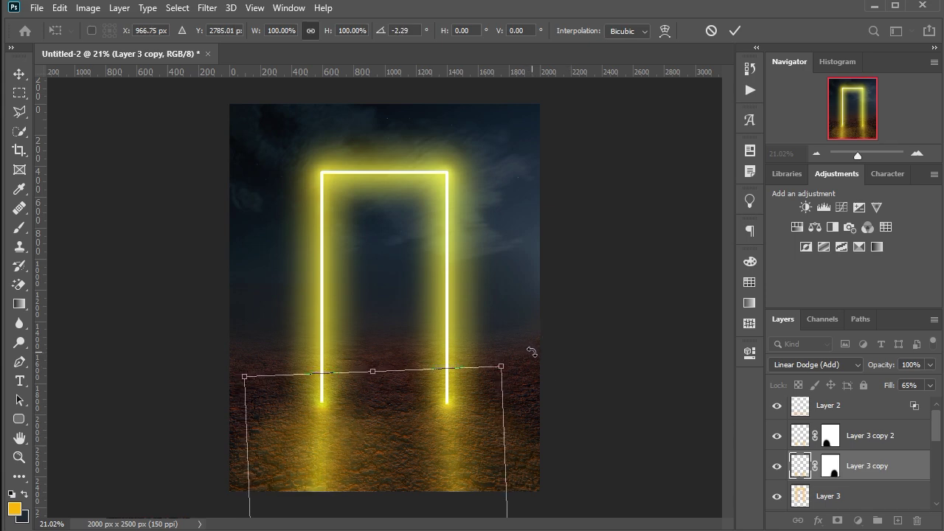
key(Down)
key(Down)
key(Down)
key(Right)
key(Return)
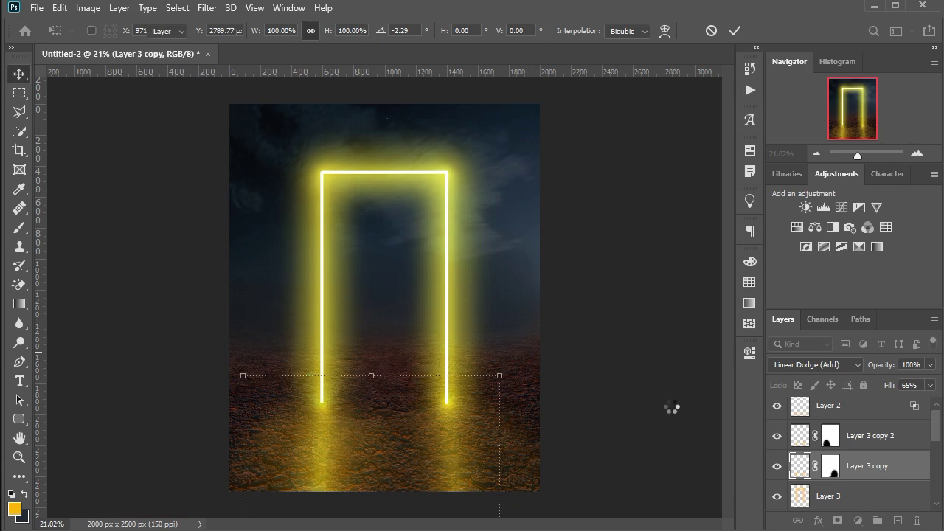
click(929, 385)
drag(908, 402, 896, 405)
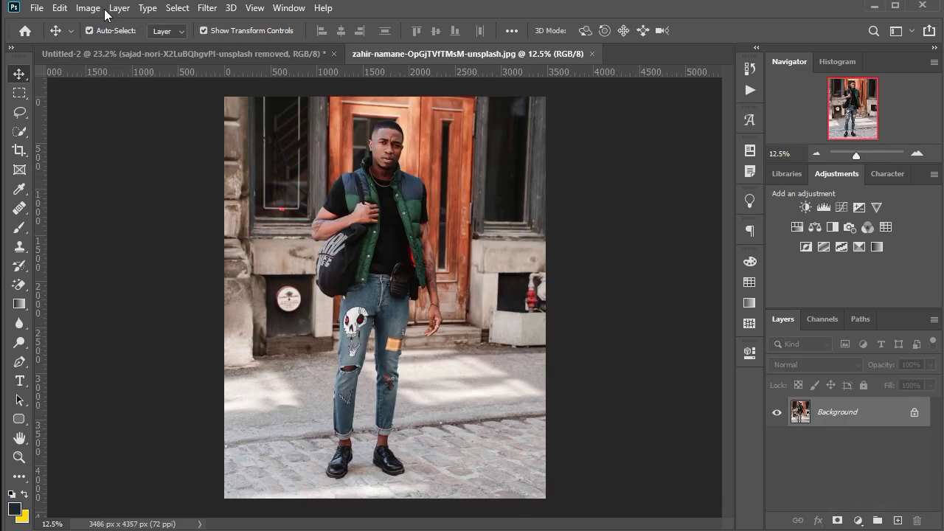
Step: Select the man as the subject, drag him into the poster, and bring his layer to the top
click(177, 9)
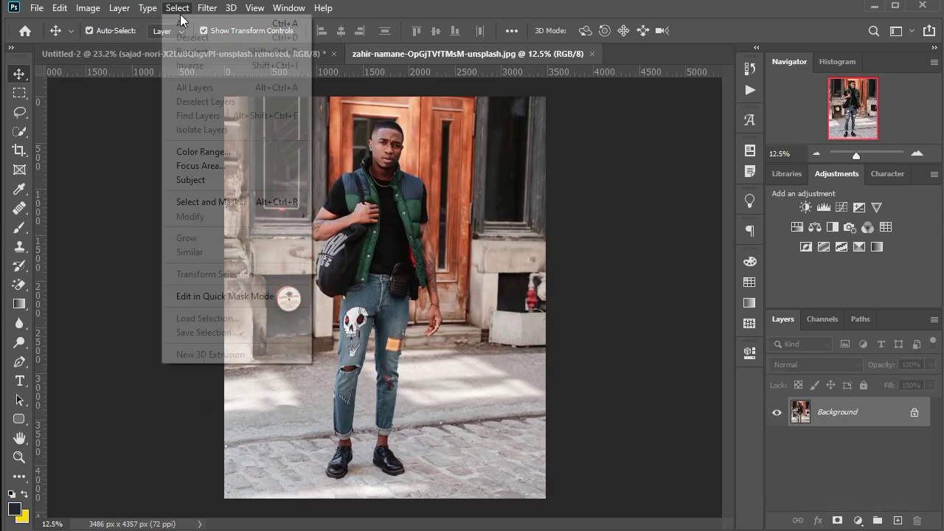
click(205, 180)
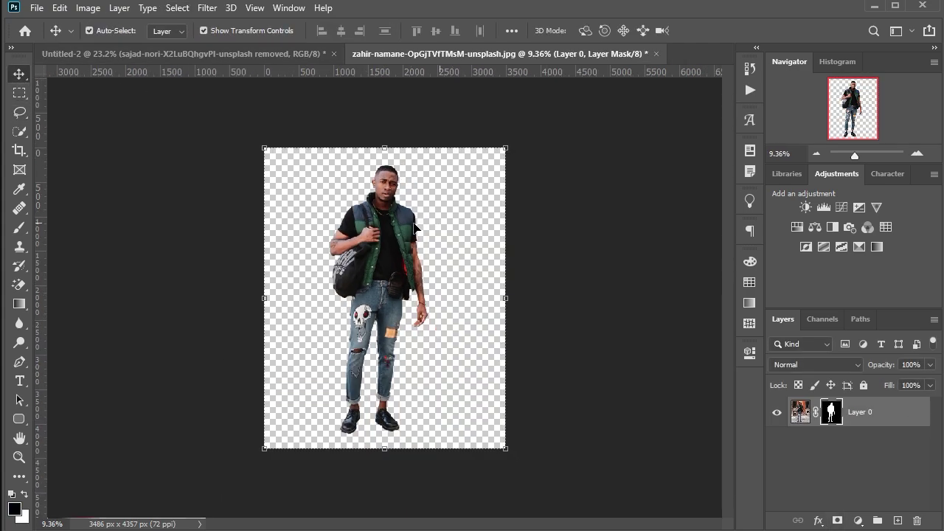
drag(412, 225, 411, 331)
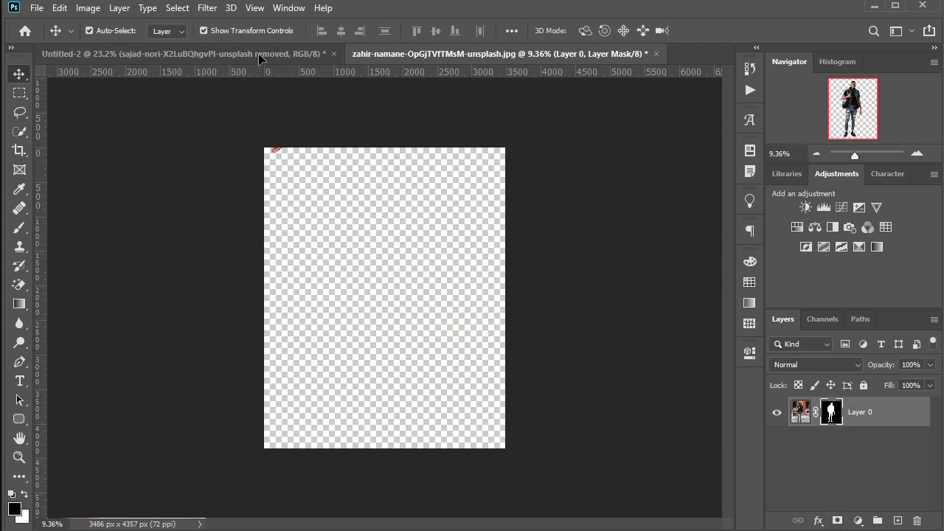
key(ctrl+minus)
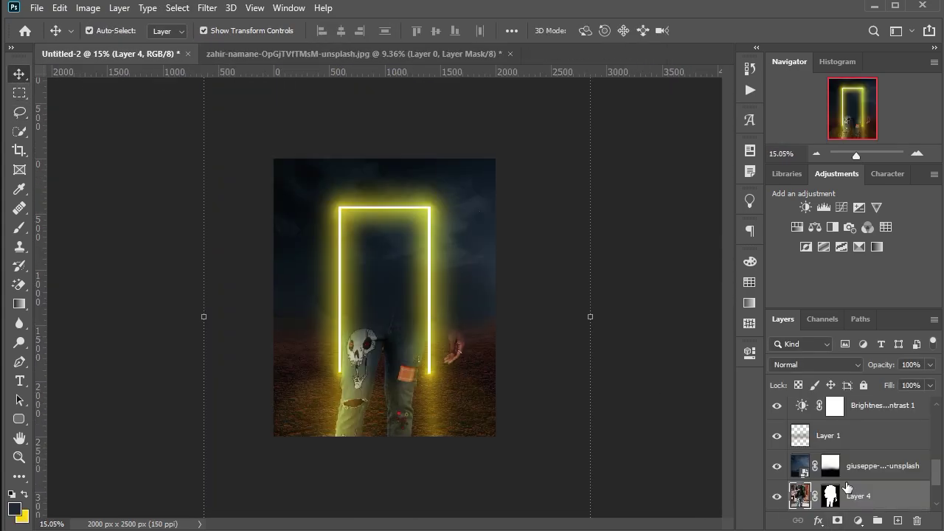
key(ctrl+shift+bracketright)
Step: Scale the man to about 48.67% and position him inside the neon doorway
key(ctrl+t)
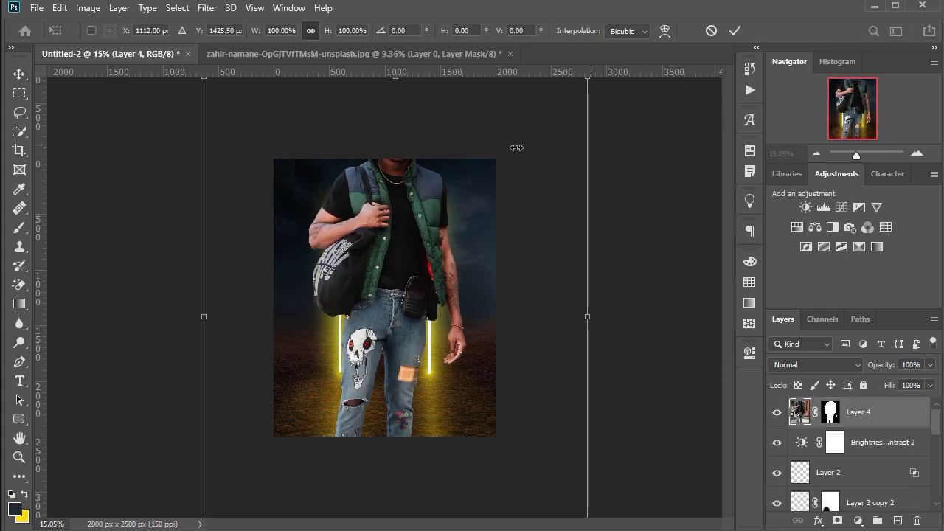
mouse_move(517, 148)
mouse_down()
mouse_move(396, 157)
mouse_move(324, 197)
mouse_up()
drag(323, 286, 400, 260)
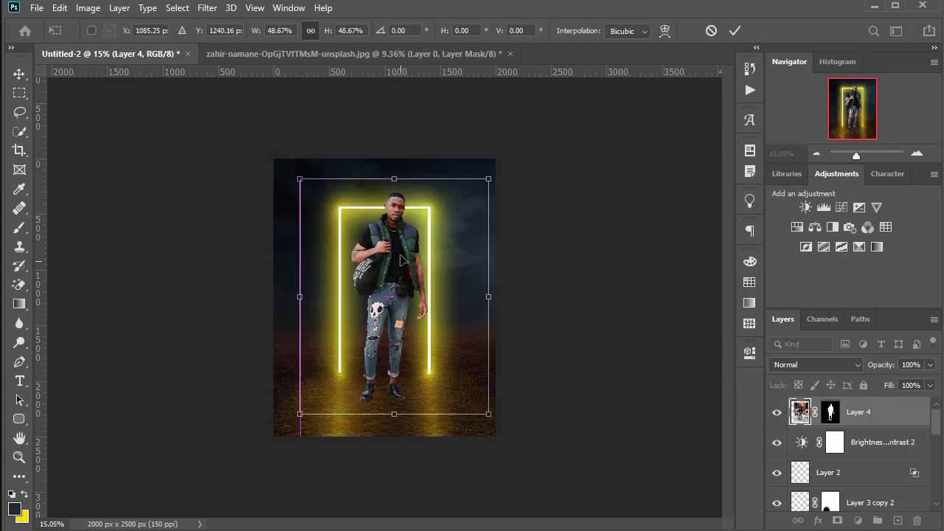
drag(396, 178, 406, 213)
key(Return)
scroll(460, 286, up, 3)
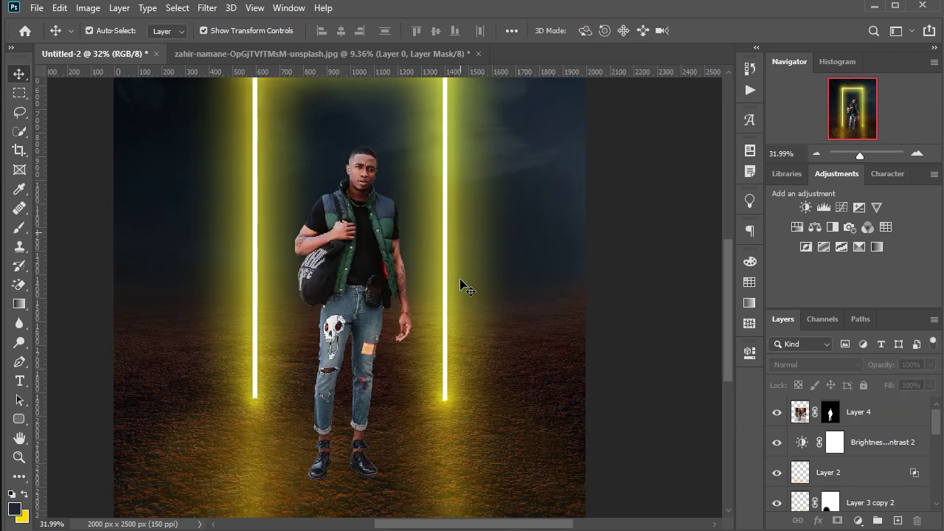
scroll(461, 285, down, 2)
scroll(878, 484, down, 3)
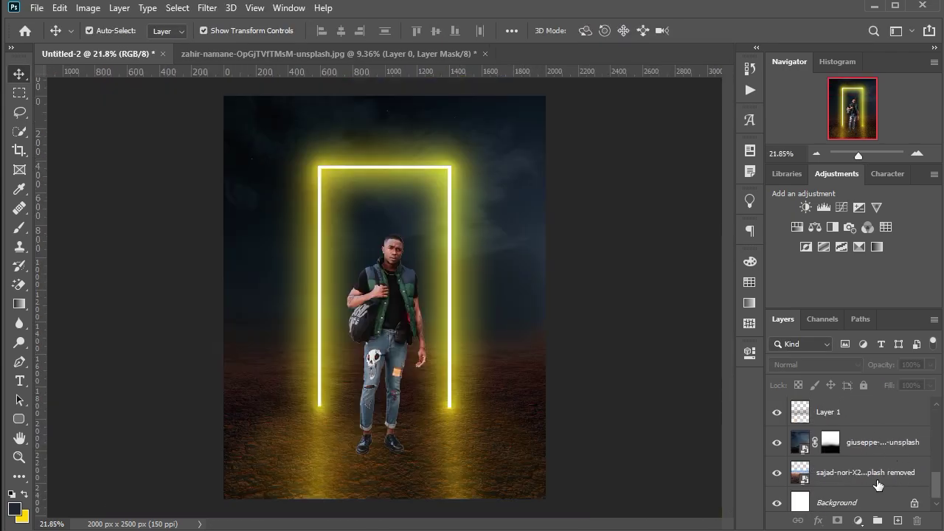
Step: Add a Brightness/Contrast adjustment clipped to the man's layer with Brightness −26
click(885, 411)
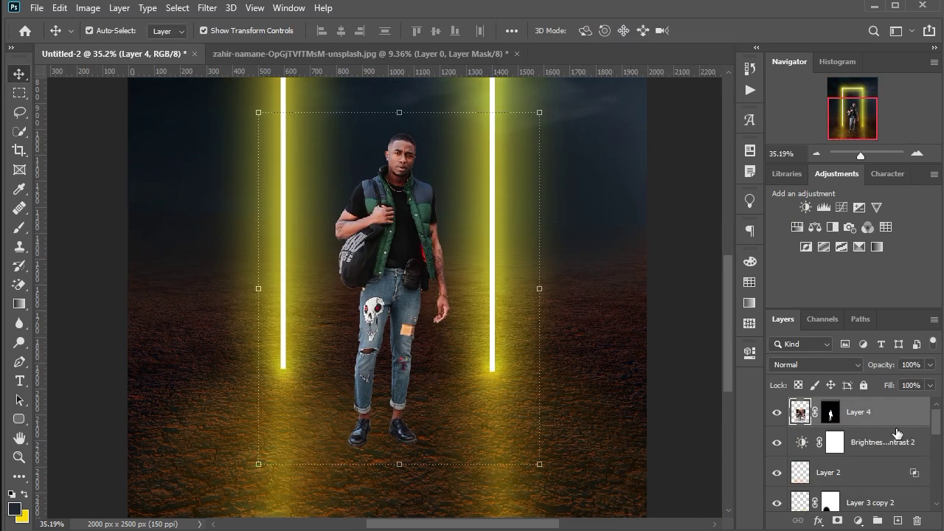
click(857, 521)
click(875, 307)
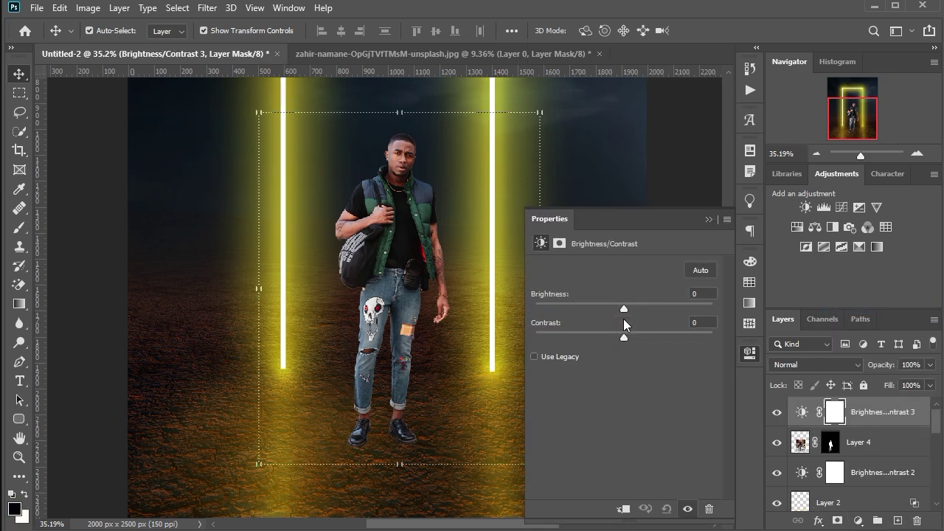
key(ctrl+alt+g)
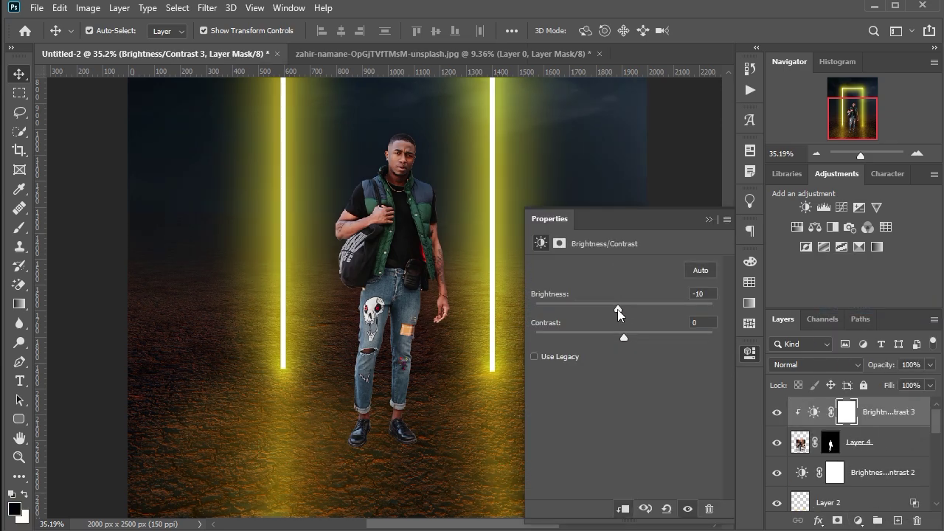
drag(617, 309, 609, 309)
click(708, 220)
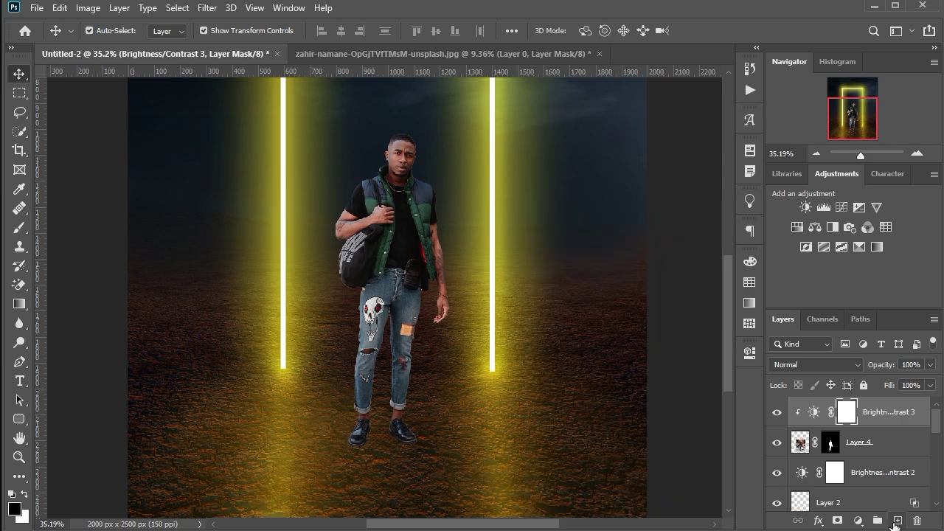
Step: Add a new Layer 5 clipped to the man, set to Linear Dodge (Add), with a yellow Brush ready
click(897, 520)
alt+click(870, 427)
click(20, 228)
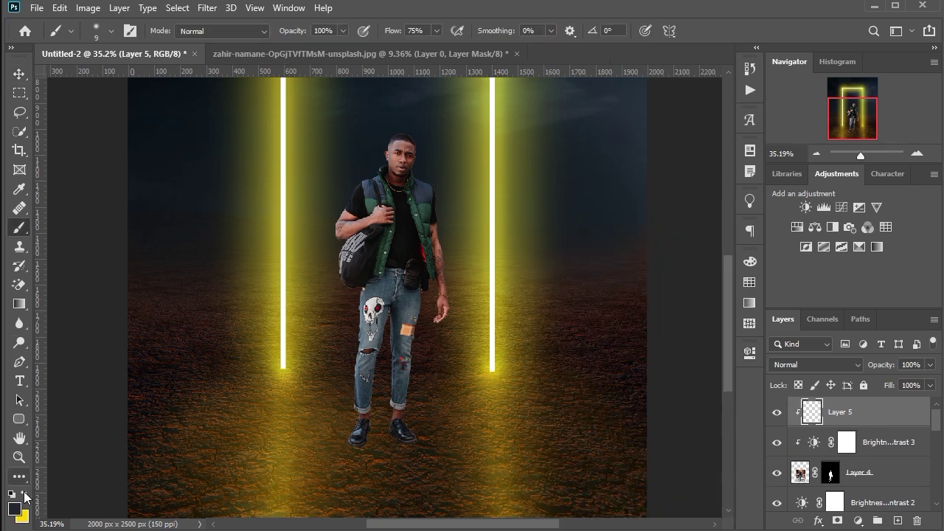
click(16, 509)
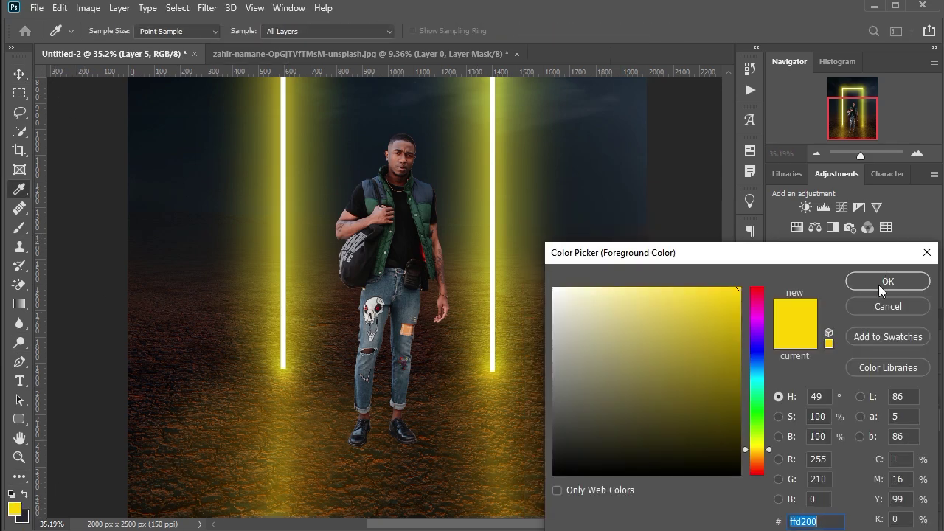
click(882, 282)
click(840, 369)
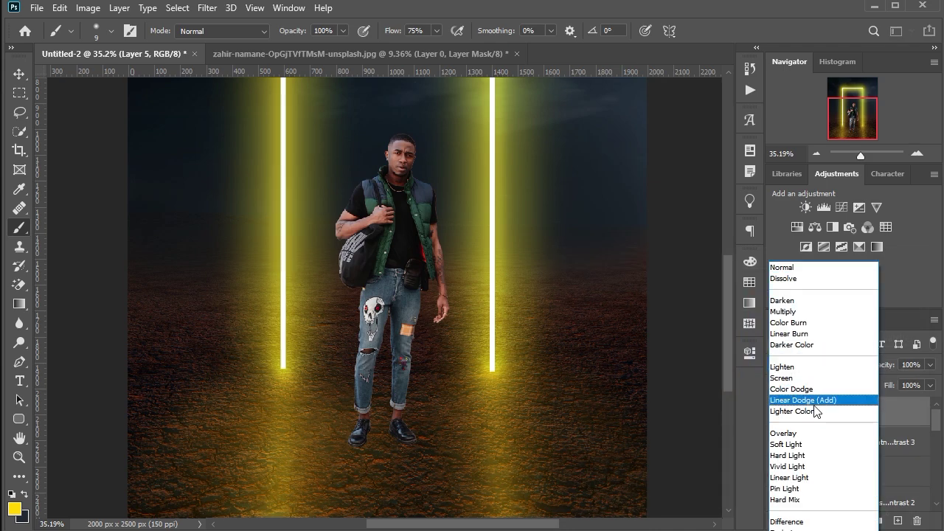
click(382, 356)
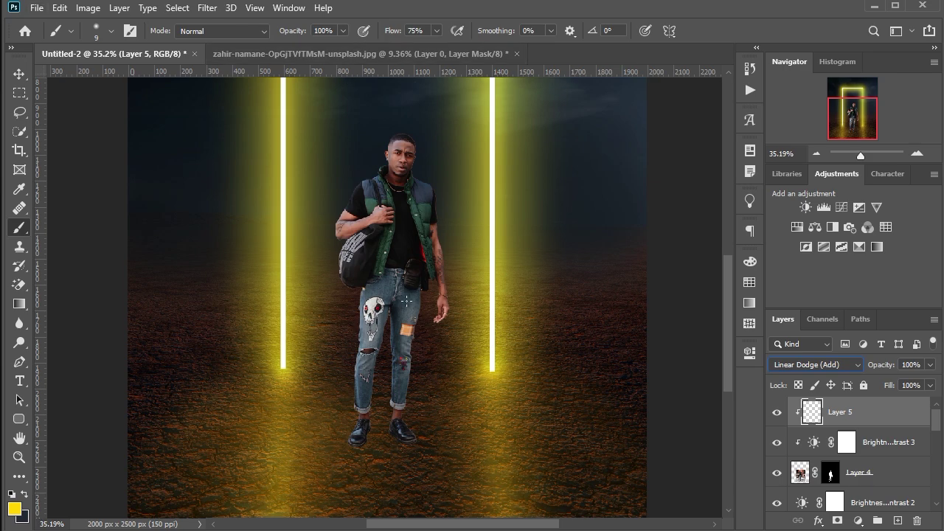
scroll(359, 336, up, 2)
scroll(359, 337, up, 3)
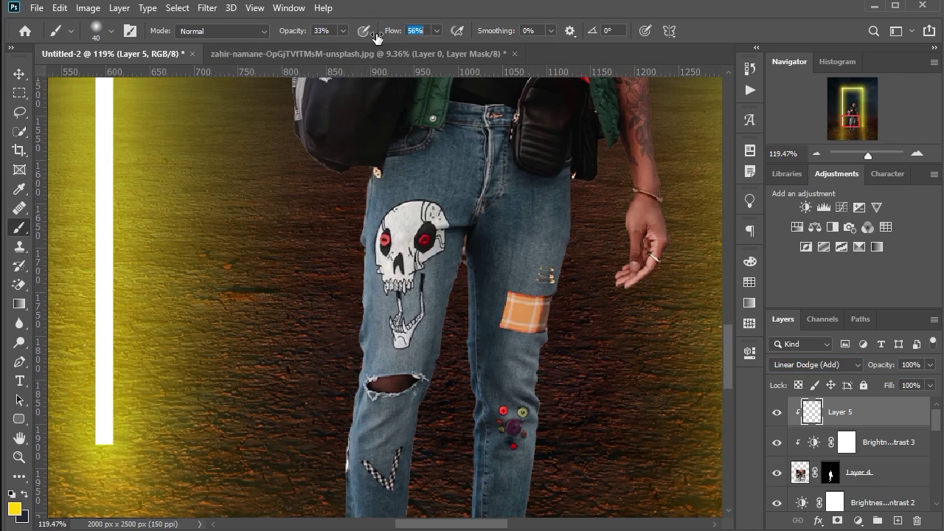
text(32)
Step: Set brush opacity to 25% and paint the first yellow glow strokes along the figure's edges
key(2)
key(5)
scroll(362, 247, down, 1)
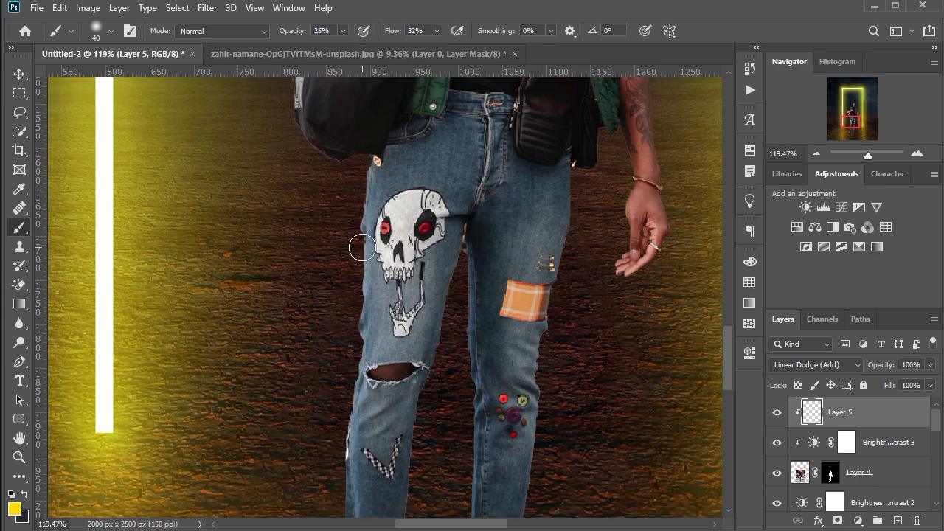
drag(371, 178, 361, 402)
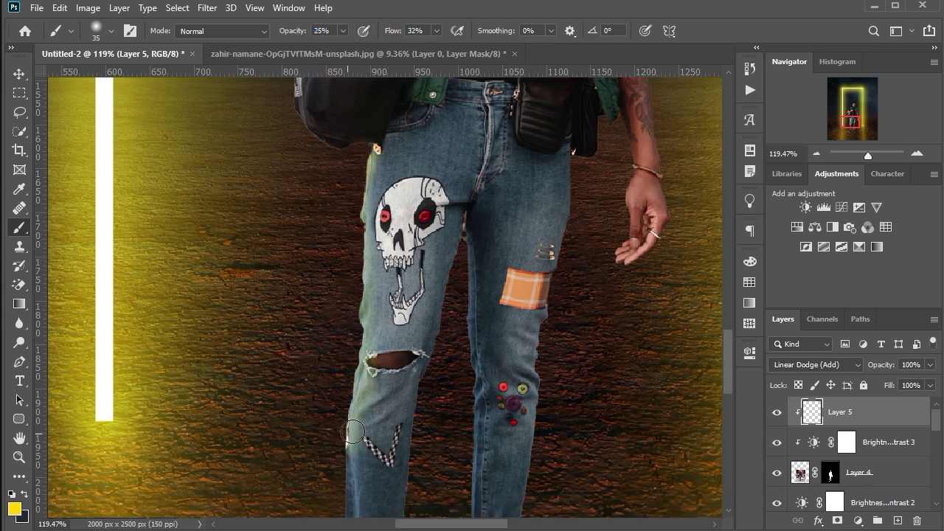
scroll(359, 368, down, 5)
key(])
drag(337, 273, 373, 415)
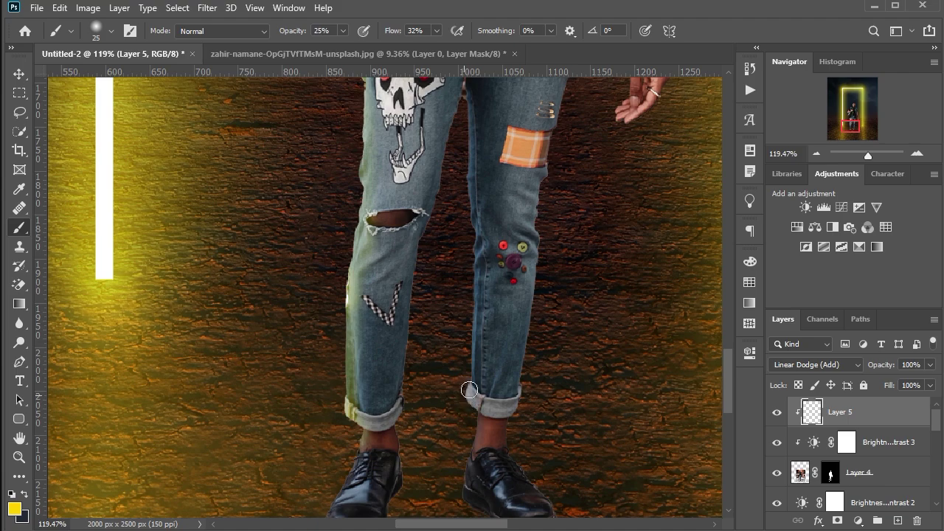
drag(469, 389, 469, 95)
Step: Paint yellow rim light up the side and along the hand with a slightly resized brush
scroll(479, 221, up, 2)
key(])
drag(522, 429, 541, 219)
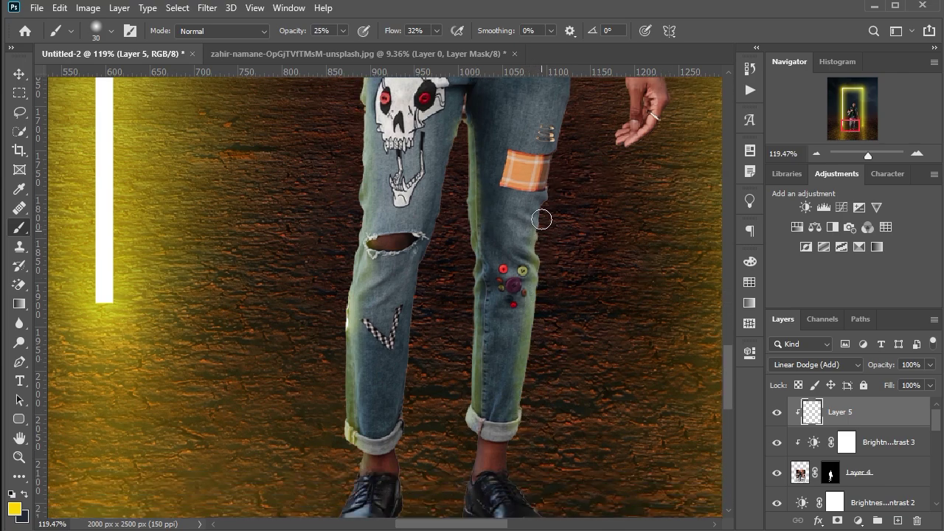
scroll(617, 331, up, 4)
key([)
key([)
key([)
alt+scroll(690, 253, up, 2)
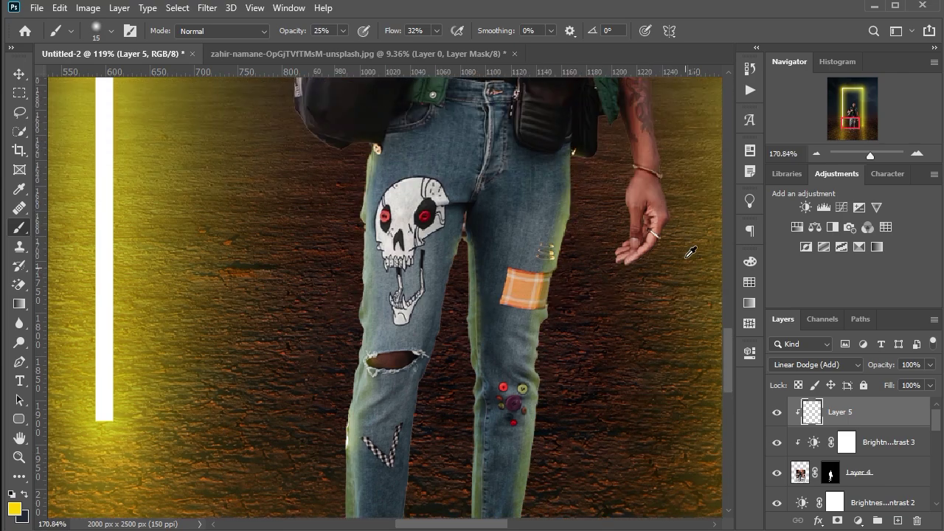
alt+scroll(690, 253, up, 4)
mouse_move(475, 243)
mouse_down()
mouse_move(628, 167)
mouse_move(621, 126)
mouse_up()
Step: Brighten the tattooed forearm's edge with several yellow glow strokes
alt+scroll(626, 130, down, 2)
key(])
key(])
key(])
alt+scroll(621, 125, down, 2)
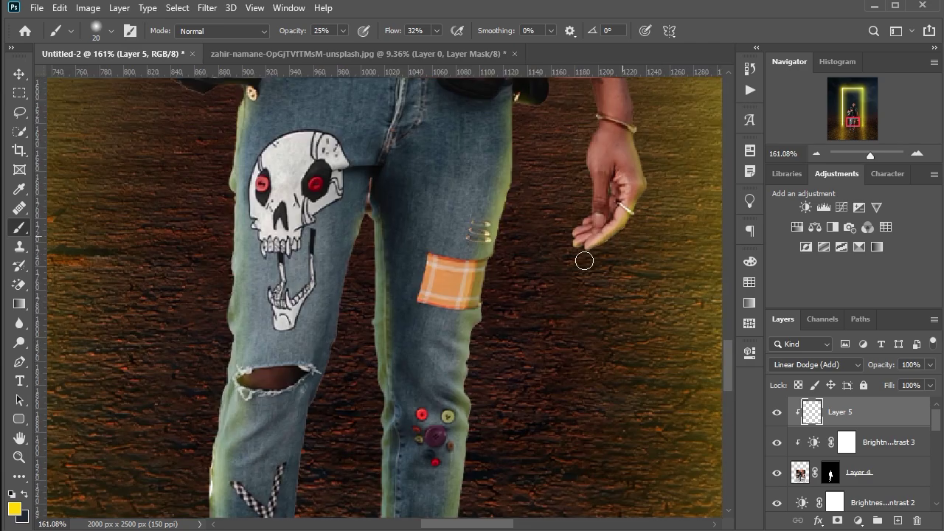
scroll(584, 259, up, 2)
scroll(670, 217, up, 2)
scroll(627, 155, up, 2)
mouse_move(609, 169)
mouse_down()
mouse_move(645, 416)
mouse_move(640, 320)
mouse_up()
scroll(670, 161, up, 2)
scroll(670, 161, up, 2)
drag(589, 92, 623, 317)
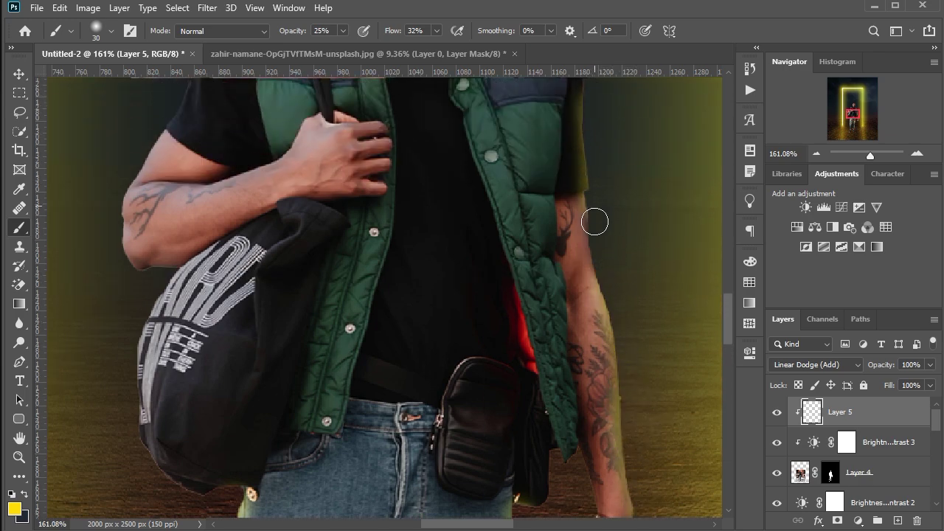
scroll(588, 99, up, 2)
scroll(588, 99, up, 2)
drag(582, 122, 612, 346)
scroll(507, 138, up, 2)
scroll(507, 138, up, 3)
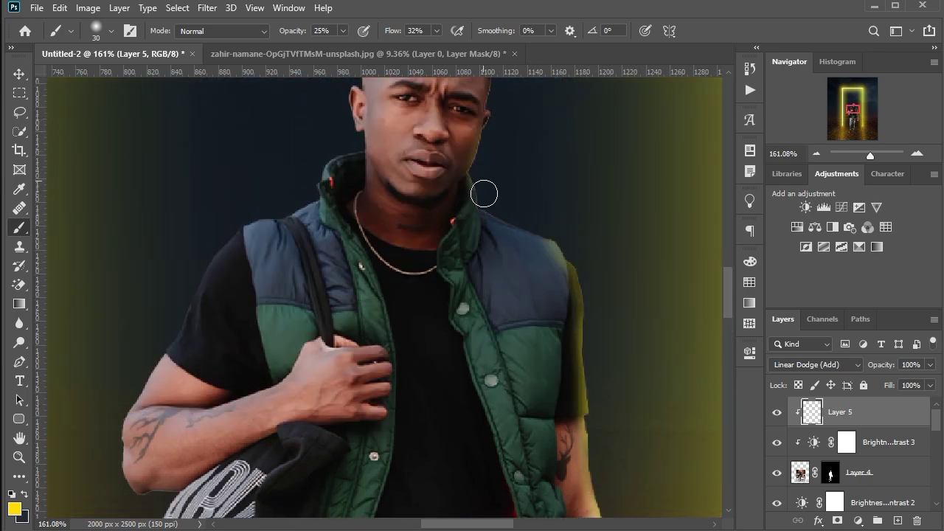
scroll(485, 192, up, 1)
scroll(571, 224, up, 3)
Step: Paint yellow glow along the hair and neck outline with a smaller brush
key([)
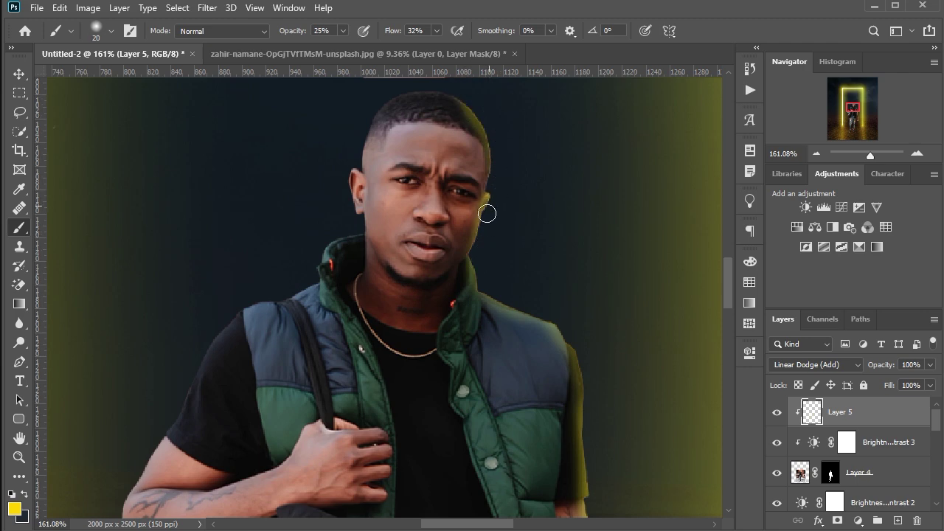
scroll(486, 213, up, 2)
mouse_move(450, 139)
mouse_down()
mouse_move(349, 209)
mouse_move(353, 282)
mouse_move(294, 340)
mouse_move(236, 361)
mouse_up()
scroll(303, 207, down, 2)
Step: Add yellow rim glow along the arm's edge and the elbow detail
key(])
key(])
key(])
scroll(193, 283, down, 6)
mouse_move(194, 282)
mouse_down()
mouse_move(118, 412)
mouse_move(131, 323)
mouse_up()
scroll(114, 393, down, 2)
key([)
key([)
key([)
scroll(125, 332, down, 2)
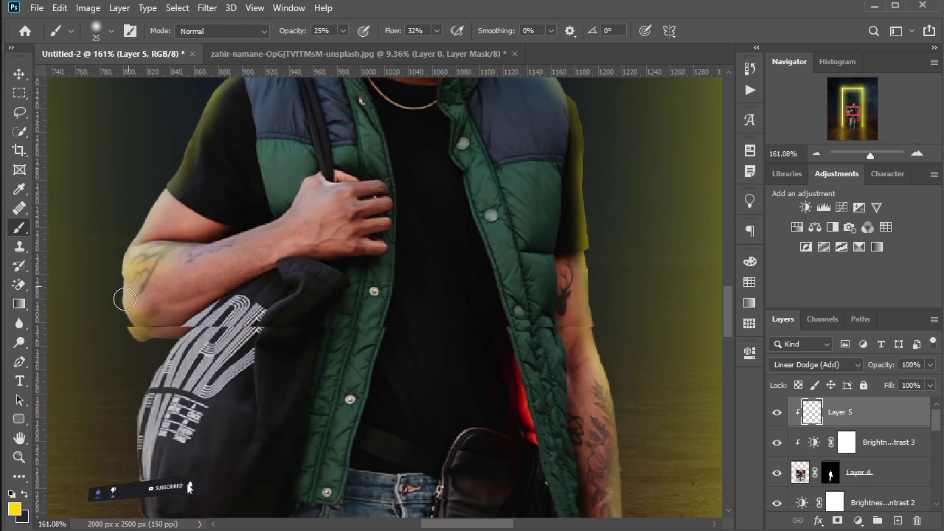
scroll(129, 309, down, 2)
drag(138, 288, 143, 447)
scroll(143, 447, down, 4)
scroll(170, 267, down, 3)
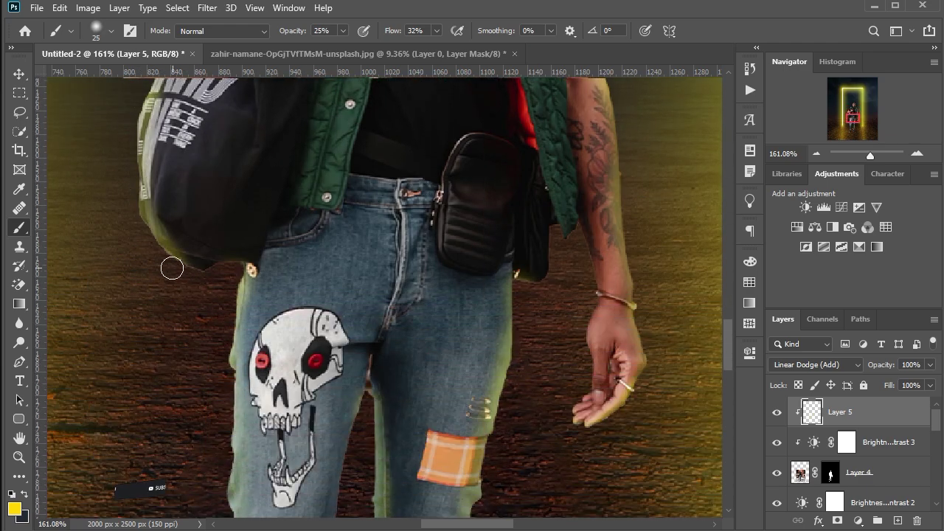
scroll(120, 320, down, 5)
Step: Switch to the Eraser with gradual build-up enabled and inspect the painted glow
click(21, 283)
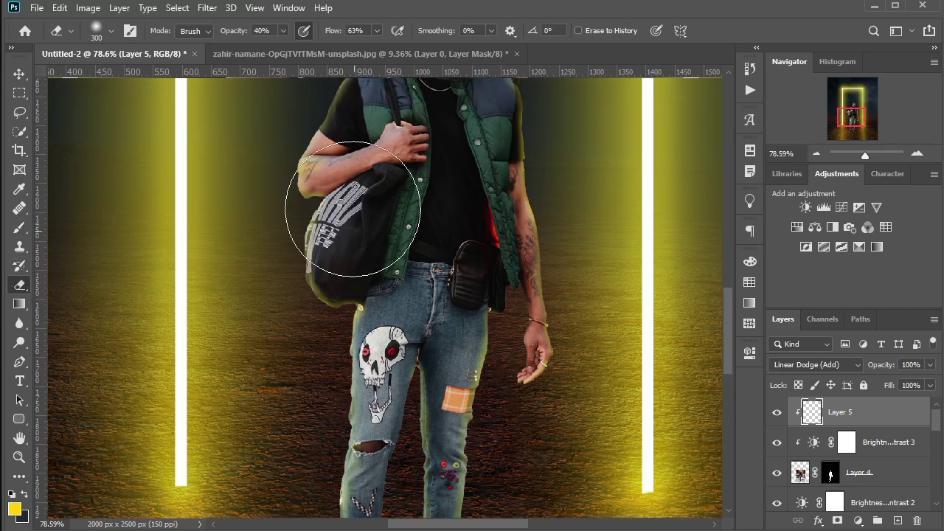
click(304, 34)
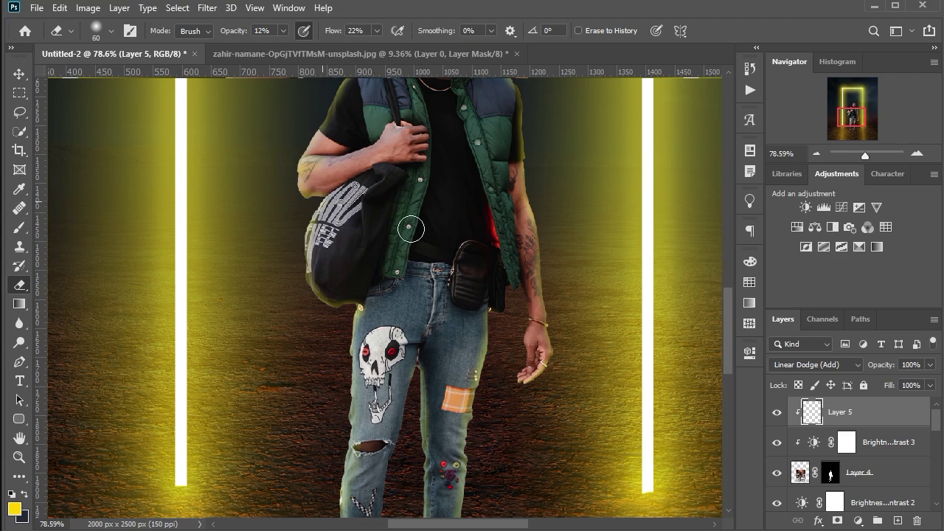
scroll(410, 230, down, 1)
scroll(411, 230, up, 1)
scroll(457, 332, down, 1)
scroll(467, 442, down, 2)
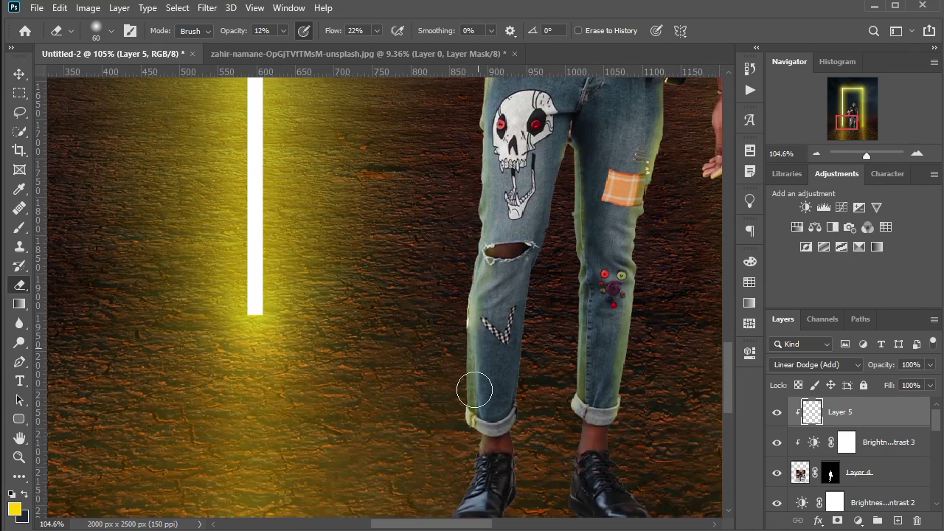
scroll(475, 390, down, 1)
scroll(691, 160, up, 1)
scroll(648, 274, right, 1)
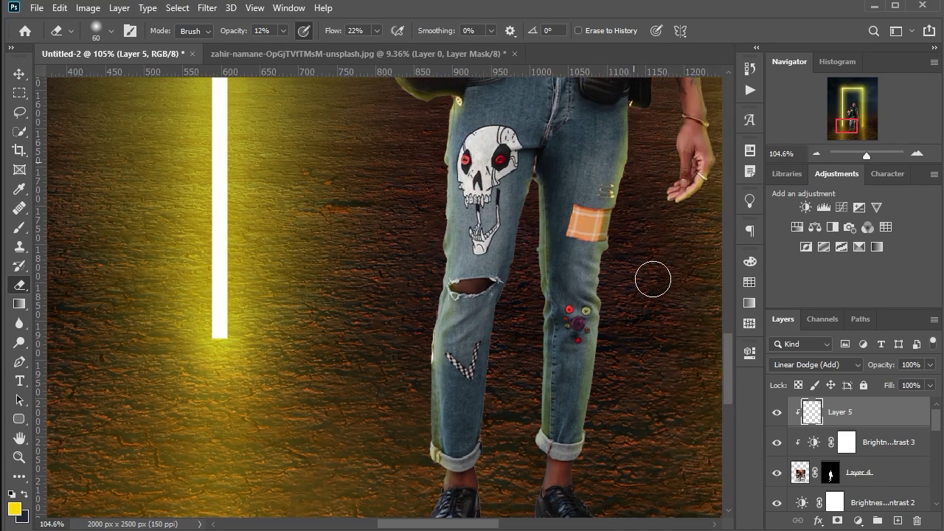
scroll(552, 110, right, 2)
scroll(632, 137, up, 2)
scroll(626, 196, up, 2)
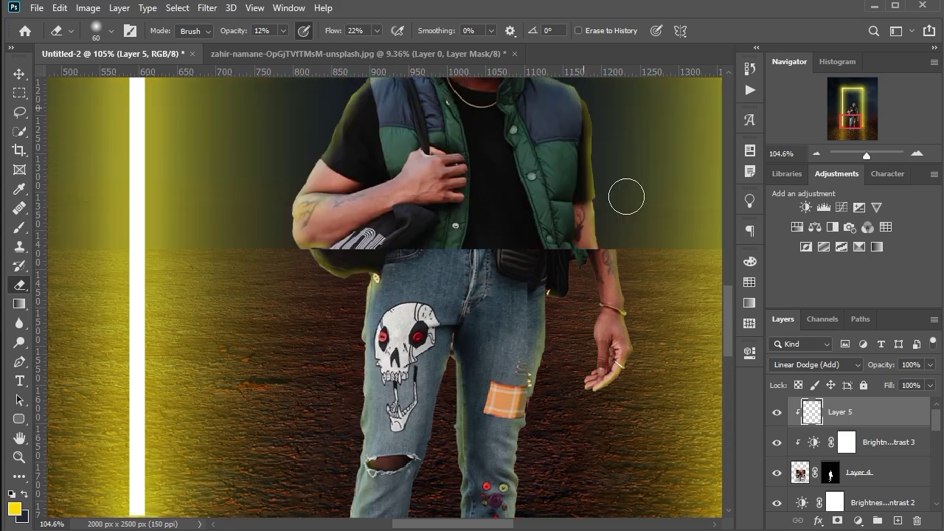
scroll(552, 160, up, 5)
scroll(559, 188, up, 4)
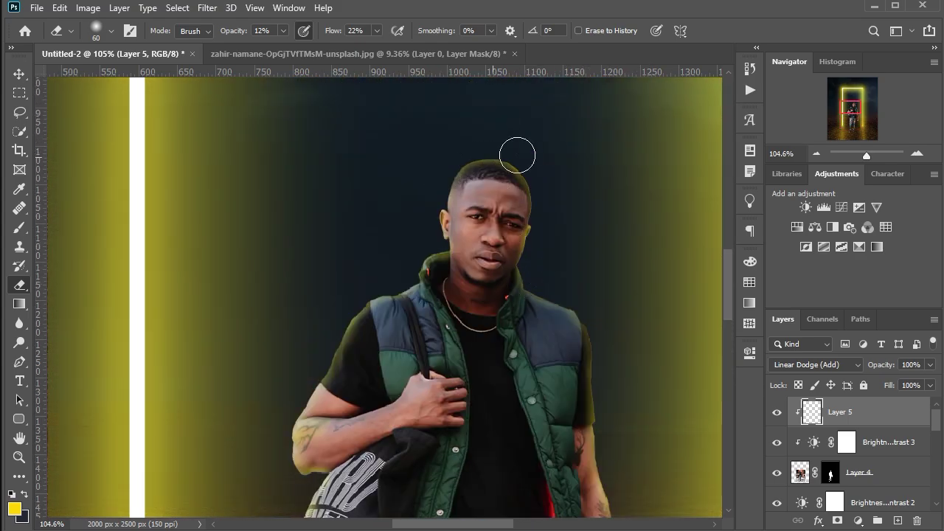
scroll(340, 356, down, 1)
scroll(325, 413, down, 5)
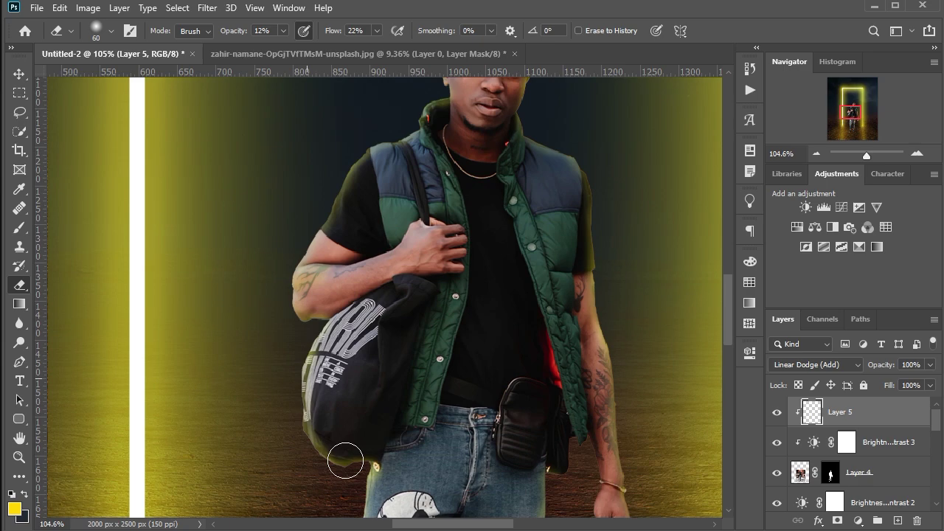
scroll(391, 398, down, 2)
scroll(398, 442, down, 3)
Step: Return to the Brush and paint yellow rim glow over the top of the head
key(b)
scroll(284, 258, down, 1)
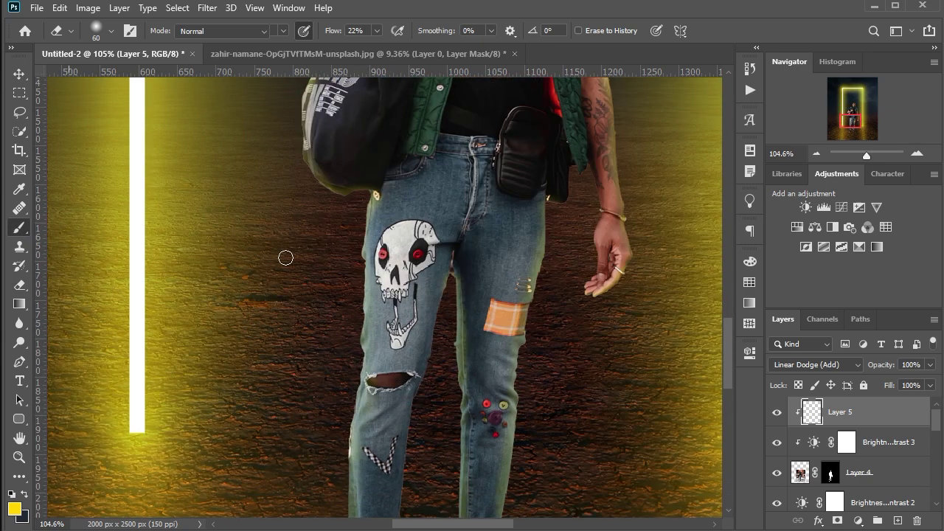
scroll(440, 329, down, 1)
key(bracketright)
key(bracketright)
scroll(440, 329, up, 2)
scroll(345, 212, up, 3)
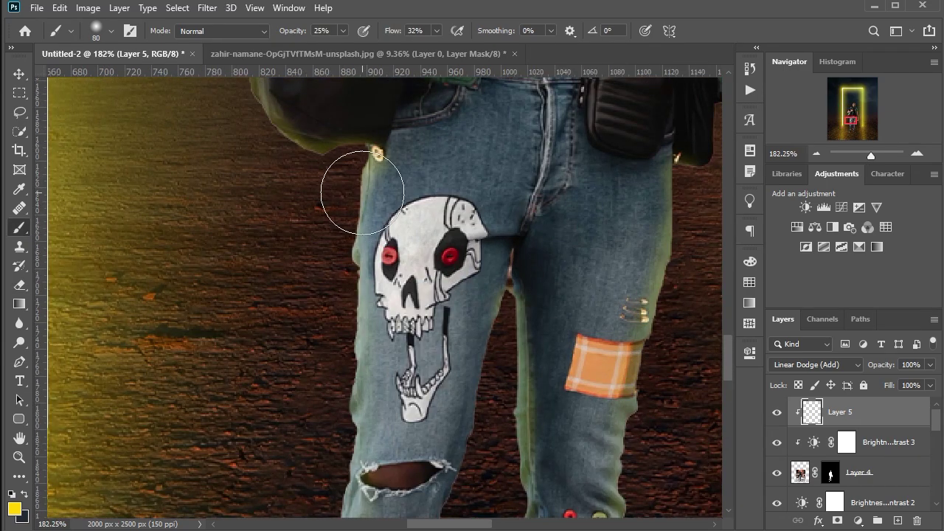
key(bracketleft)
key(bracketleft)
key(bracketleft)
scroll(337, 316, down, 2)
scroll(331, 337, down, 2)
scroll(320, 362, down, 1)
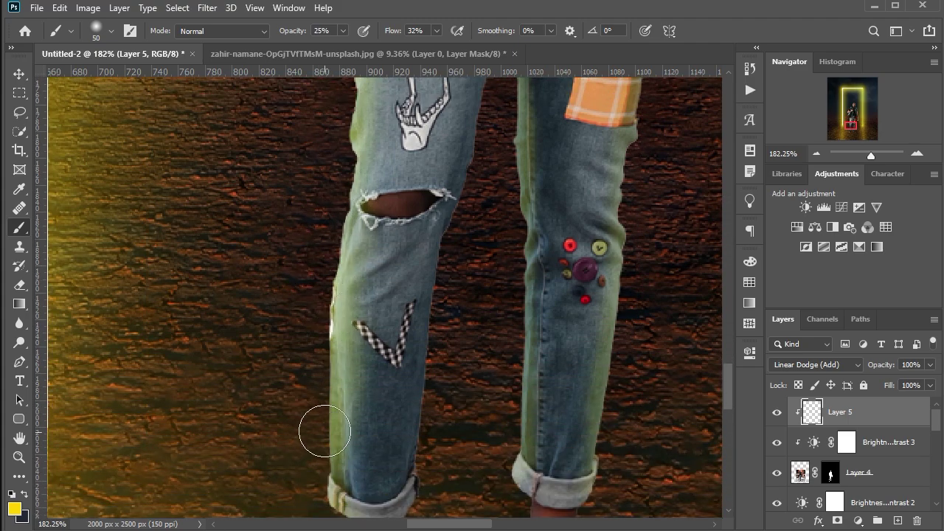
scroll(323, 420, down, 3)
scroll(322, 411, down, 1)
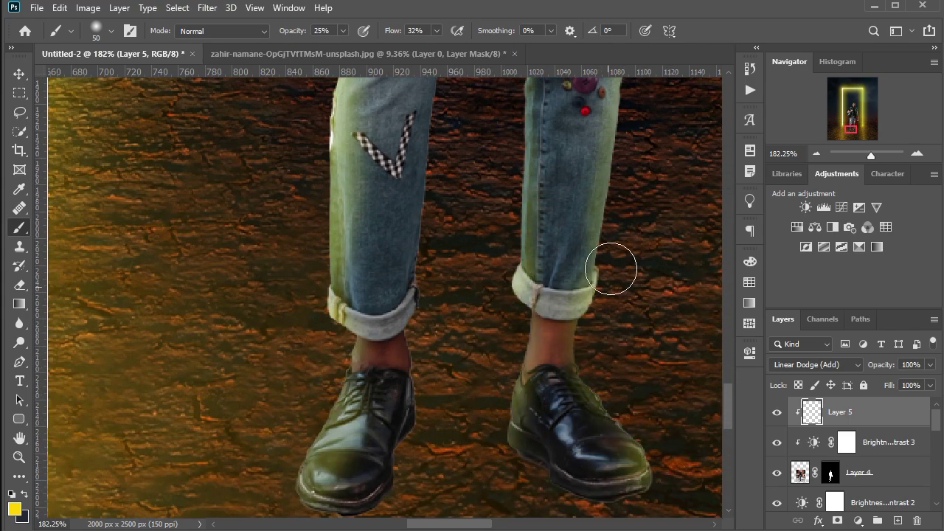
scroll(615, 333, up, 3)
scroll(670, 349, up, 2)
scroll(674, 261, up, 2)
scroll(692, 322, up, 3)
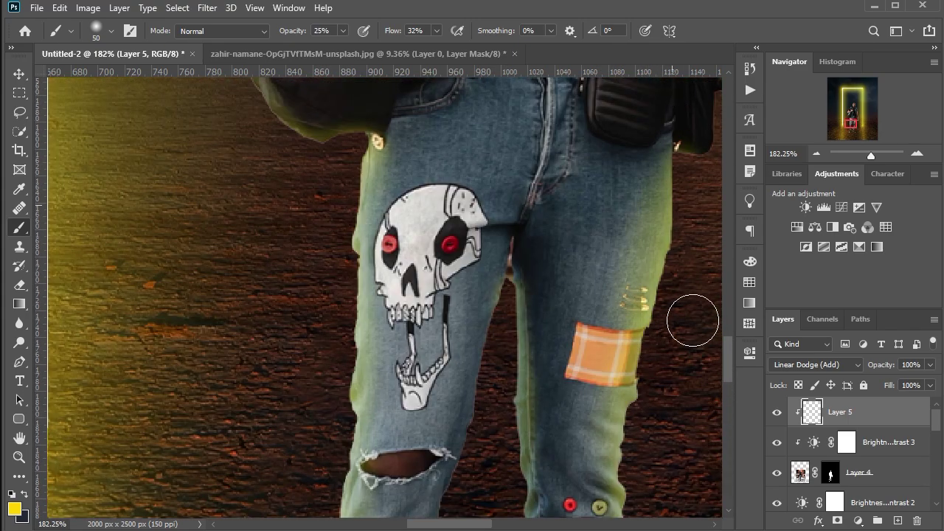
scroll(663, 295, down, 3)
scroll(626, 273, up, 3)
scroll(619, 265, up, 1)
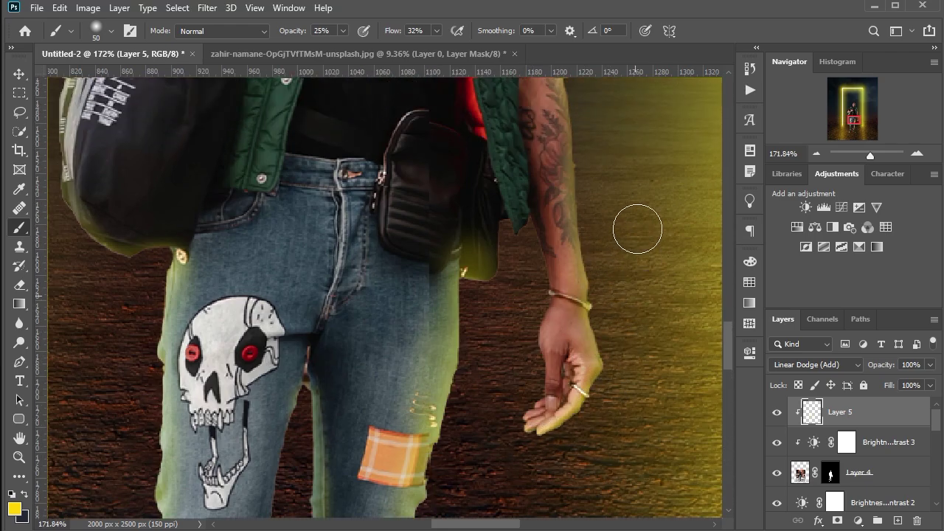
scroll(580, 305, up, 3)
scroll(604, 297, up, 3)
scroll(541, 332, up, 2)
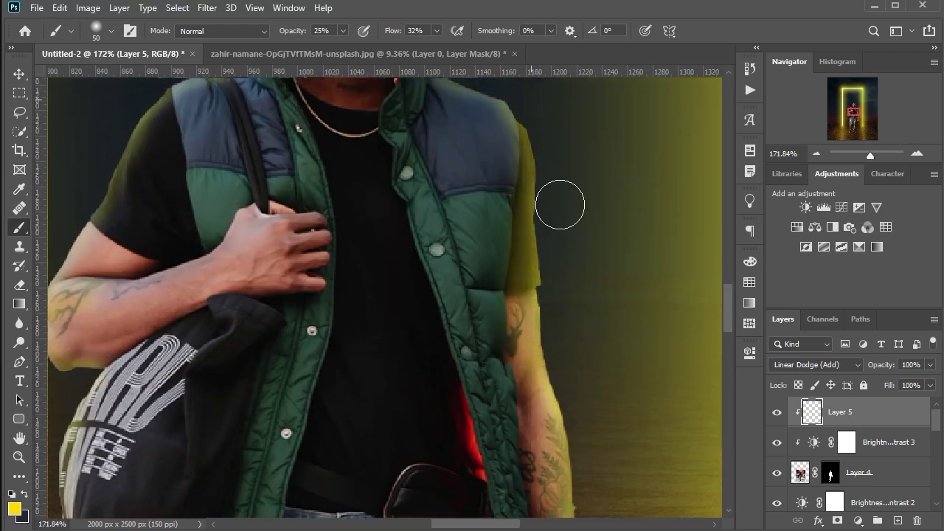
scroll(557, 295, up, 3)
scroll(438, 236, up, 1)
scroll(472, 200, up, 2)
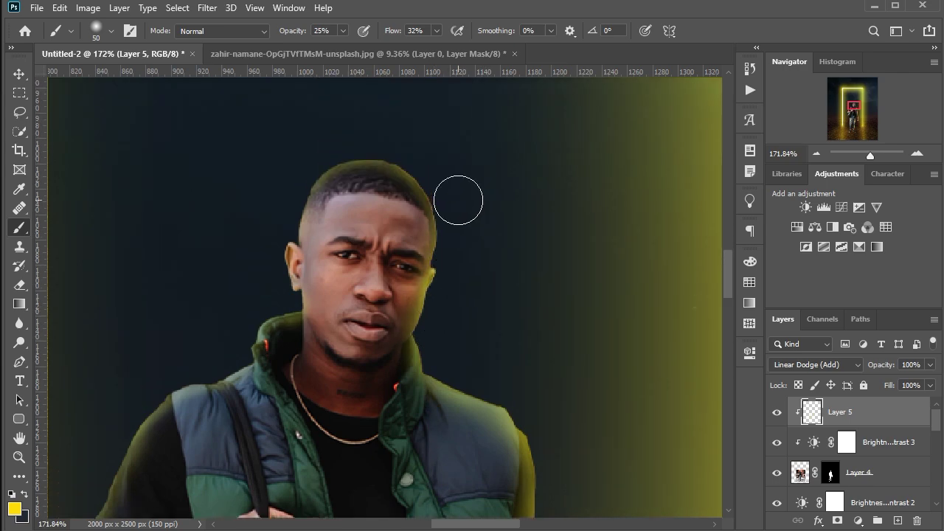
drag(439, 226, 326, 170)
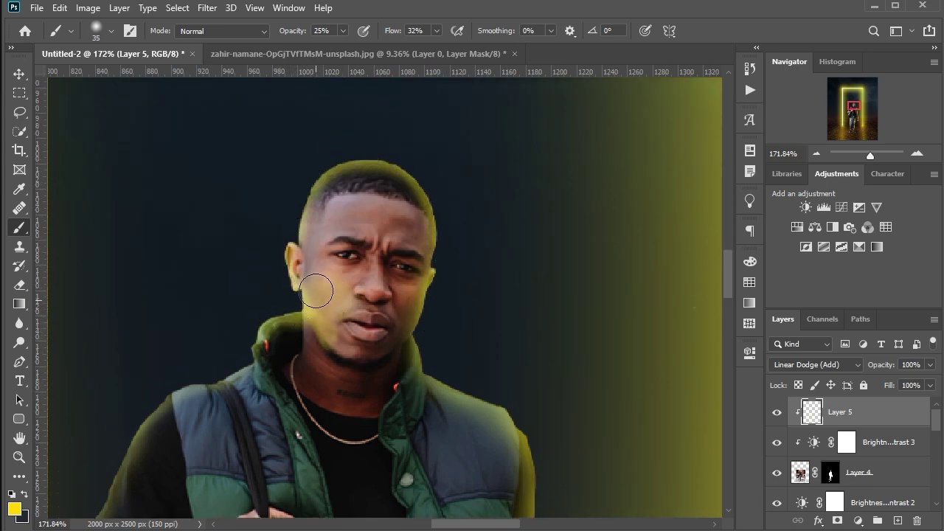
Step: Add yellow glow strokes along the arm, bag and jeans edges
scroll(423, 343, down, 1)
key(bracketleft)
key(bracketleft)
alt+scroll(318, 346, down, 2)
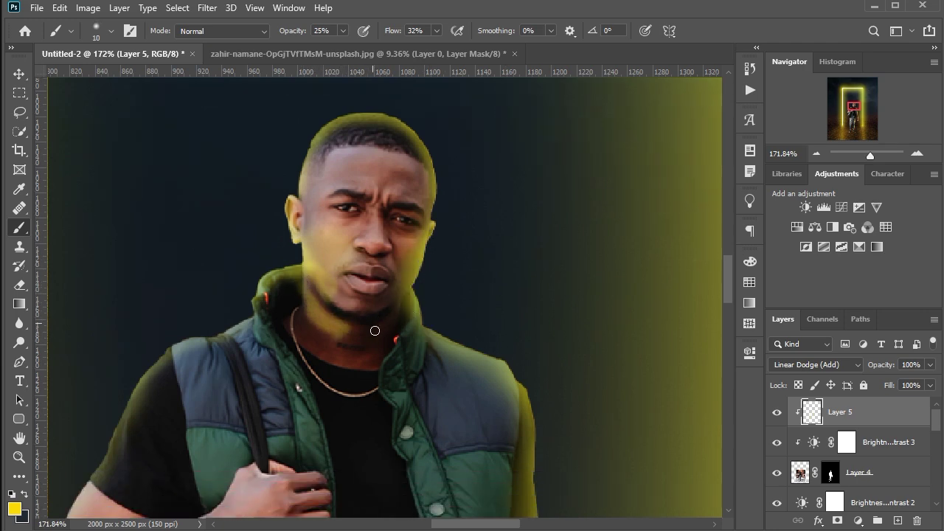
key(bracketright)
key(bracketright)
key(bracketright)
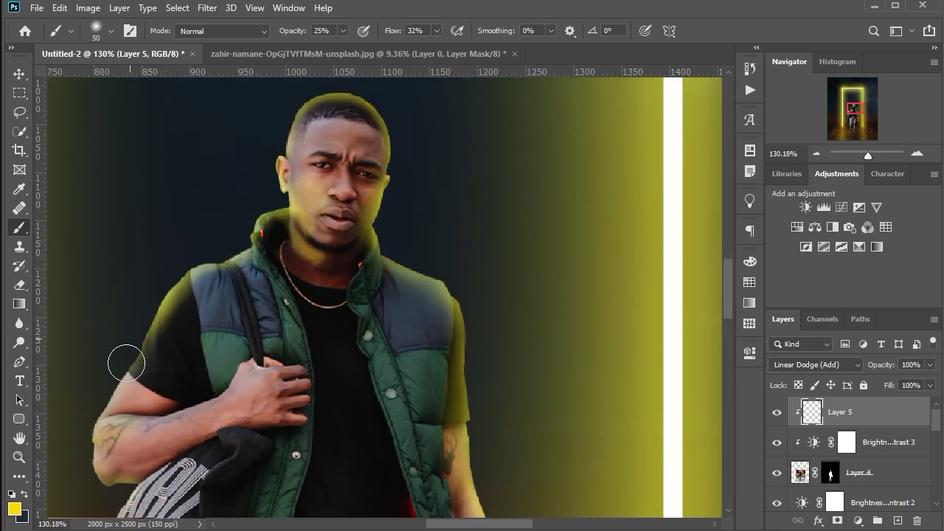
mouse_move(122, 429)
mouse_down()
mouse_move(143, 396)
mouse_move(184, 411)
mouse_up()
scroll(143, 396, down, 3)
scroll(105, 432, down, 5)
scroll(184, 413, down, 3)
scroll(169, 372, down, 4)
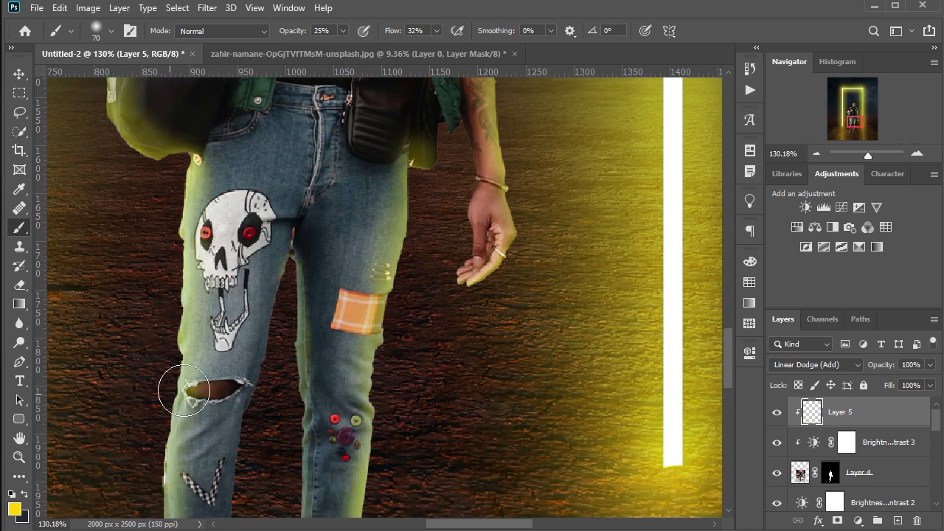
scroll(221, 317, down, 2)
drag(298, 240, 300, 360)
scroll(300, 360, down, 2)
scroll(301, 320, down, 2)
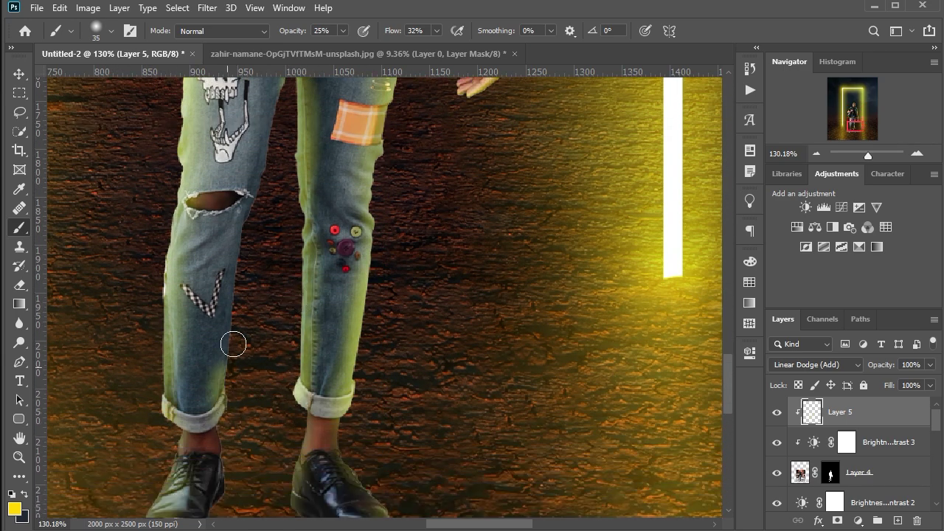
drag(231, 341, 292, 130)
alt+scroll(413, 221, down, 3)
scroll(450, 258, up, 3)
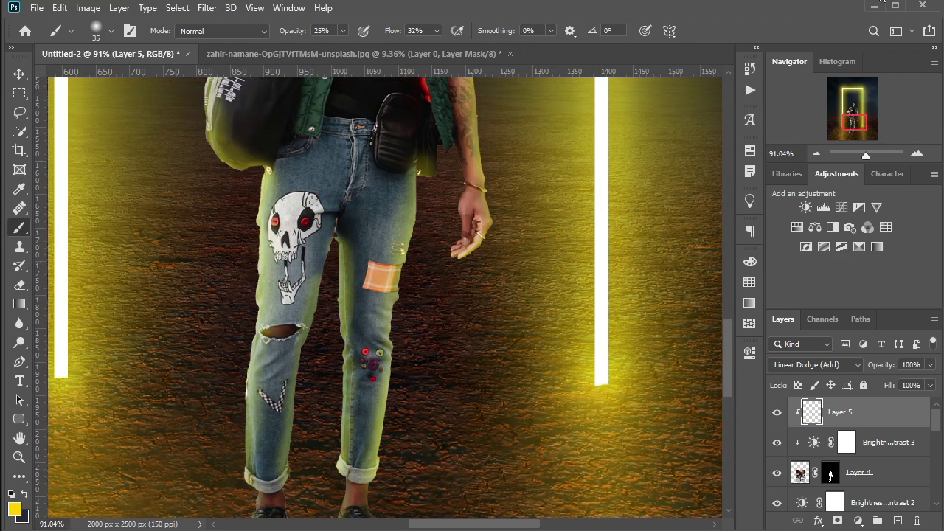
Step: Switch to the Eraser and pan from head to shoes checking the yellow rim glow
click(20, 285)
scroll(327, 393, down, 2)
scroll(253, 432, down, 2)
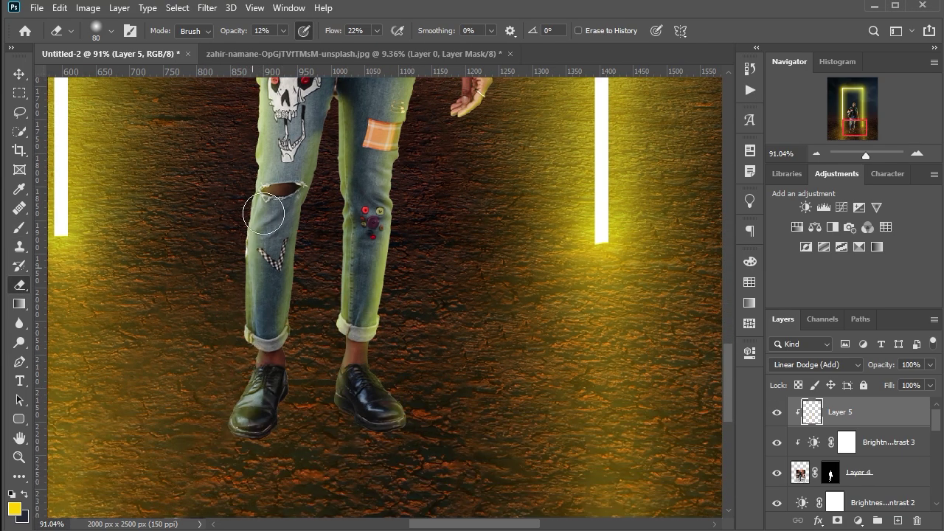
scroll(262, 199, up, 1)
scroll(262, 199, up, 2)
scroll(272, 310, up, 1)
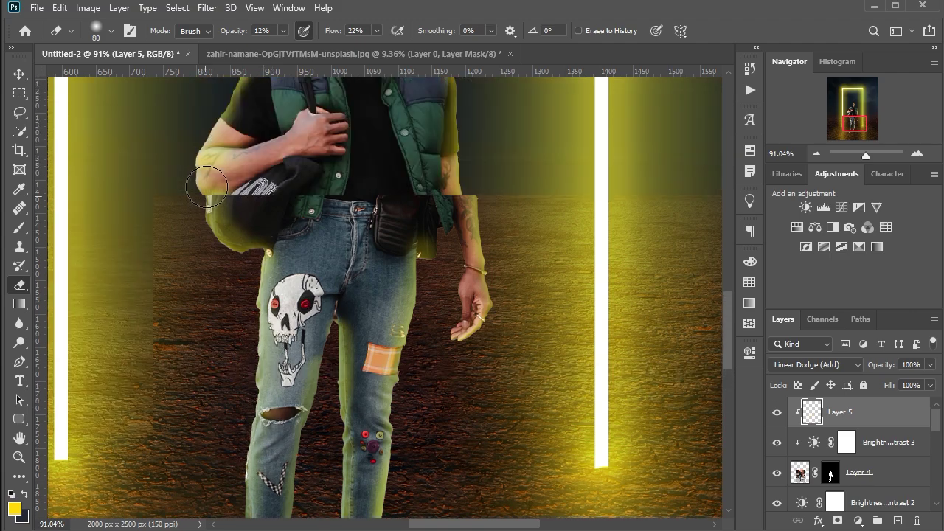
scroll(249, 319, up, 2)
scroll(243, 173, up, 2)
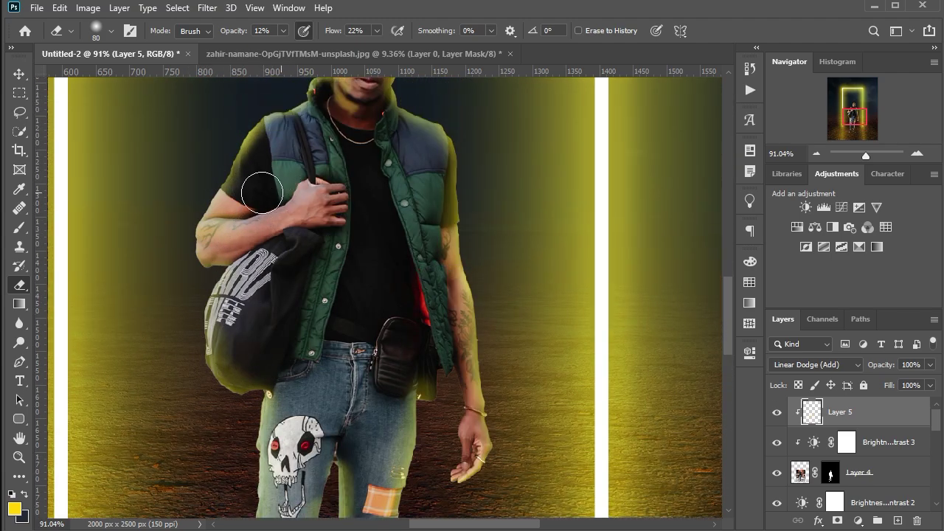
scroll(224, 356, up, 5)
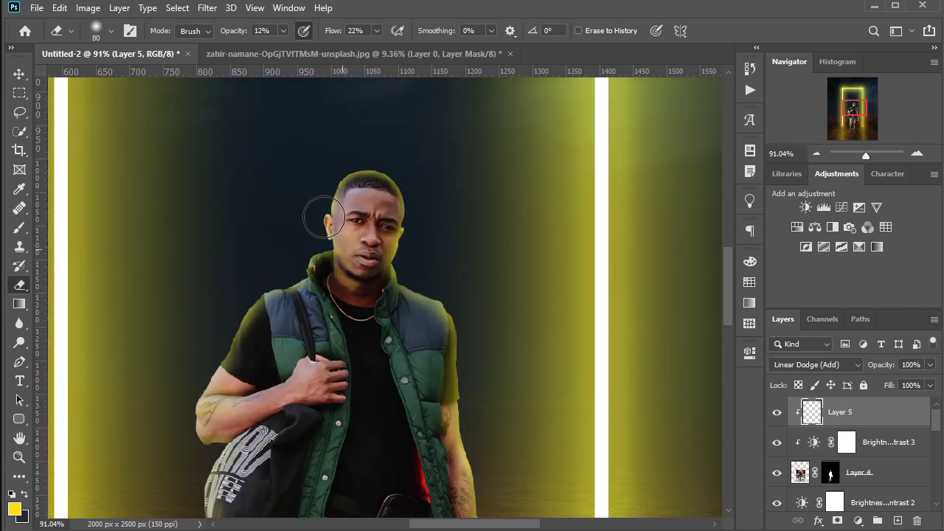
scroll(418, 299, down, 1)
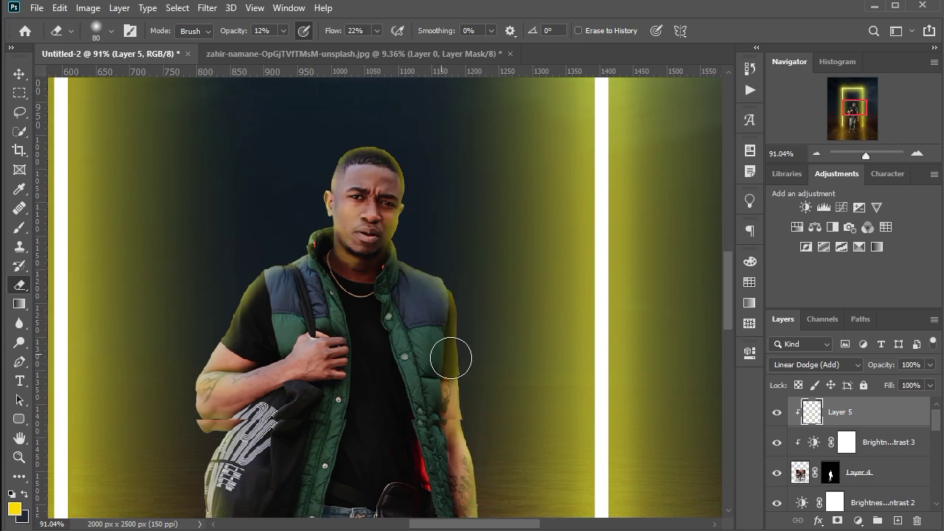
scroll(450, 332, down, 2)
scroll(464, 442, down, 1)
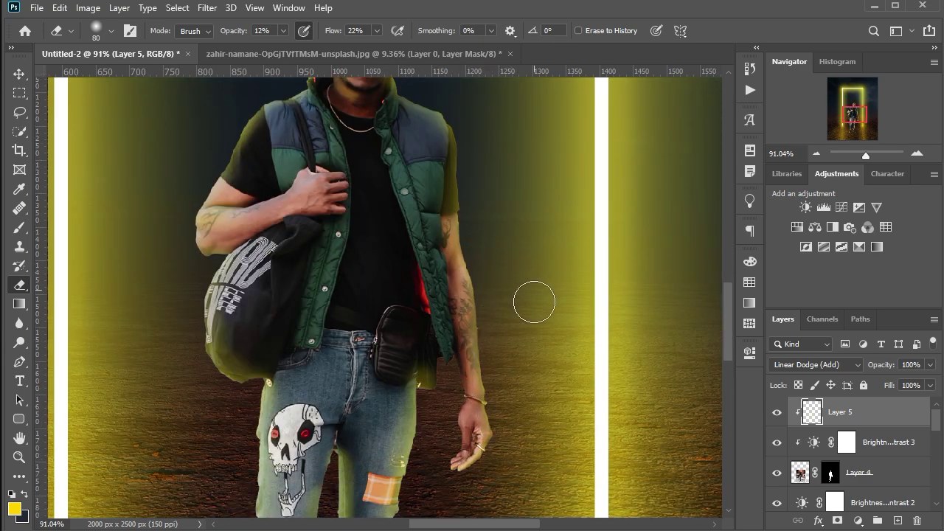
scroll(472, 295, down, 3)
scroll(352, 367, down, 1)
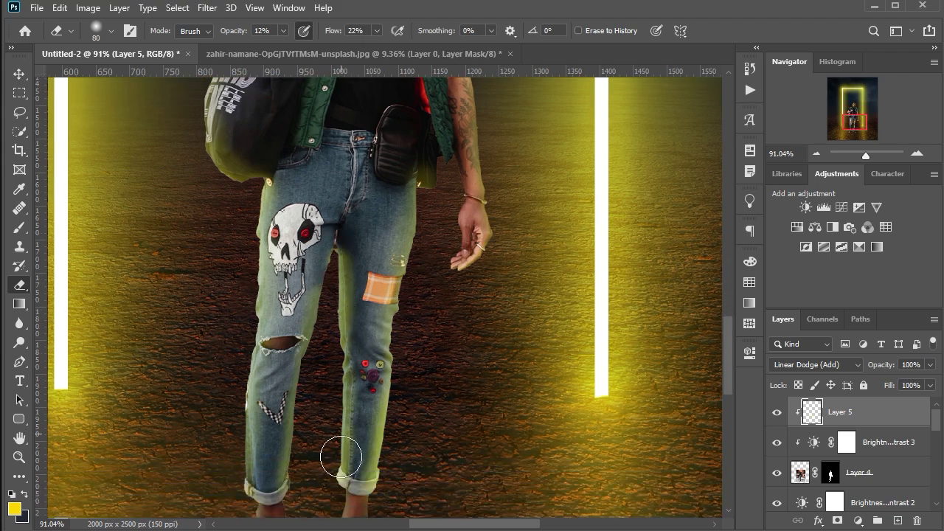
scroll(344, 449, down, 2)
scroll(363, 233, down, 1)
scroll(511, 312, down, 2)
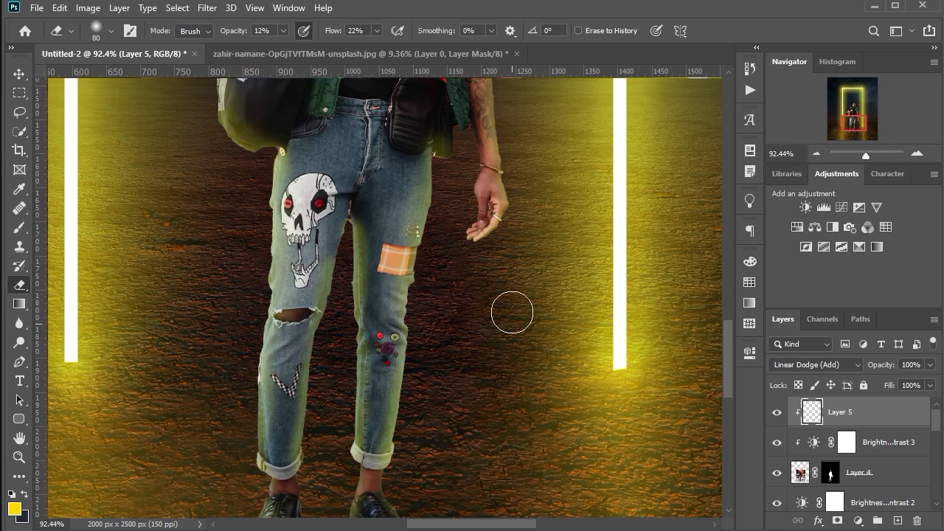
scroll(430, 342, up, 2)
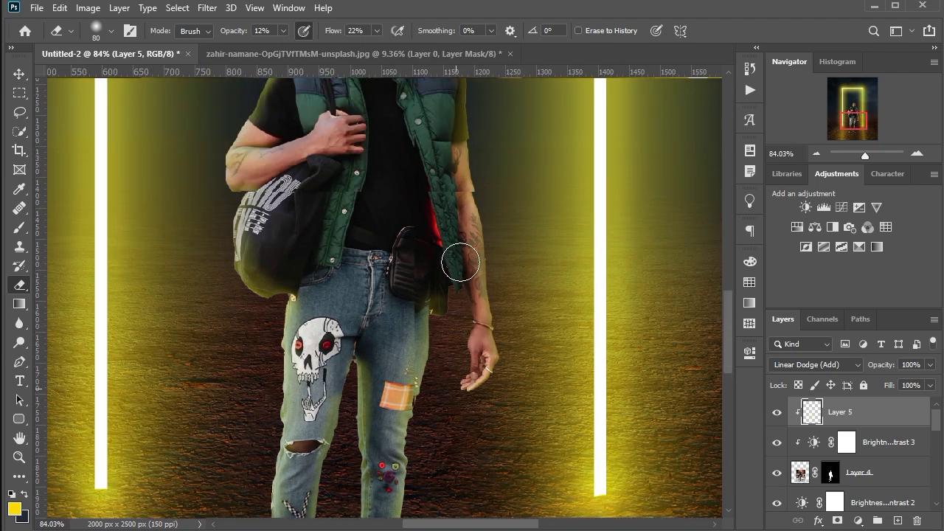
scroll(459, 264, up, 1)
Step: With a growing Brush, paint soft yellow glow over the vest's right side, left shoulder, sleeve and arm
key(b)
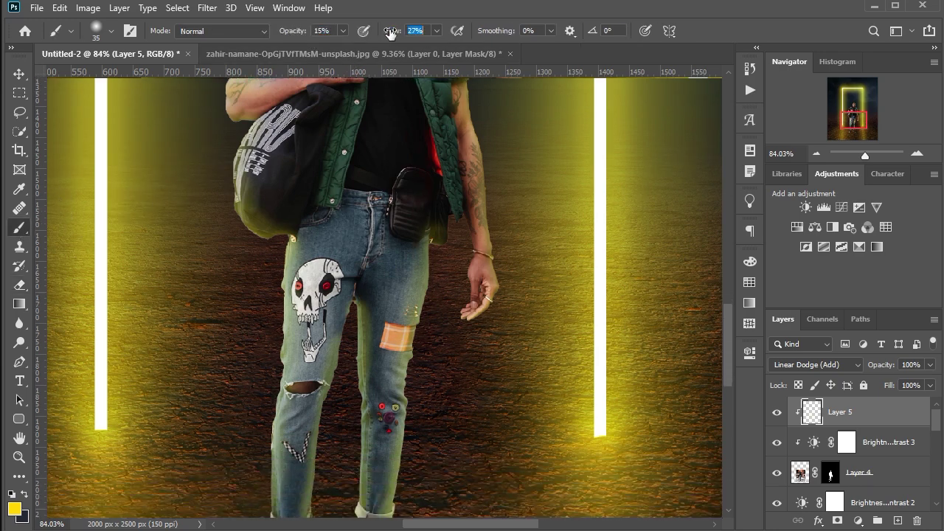
scroll(452, 410, down, 1)
scroll(411, 443, down, 1)
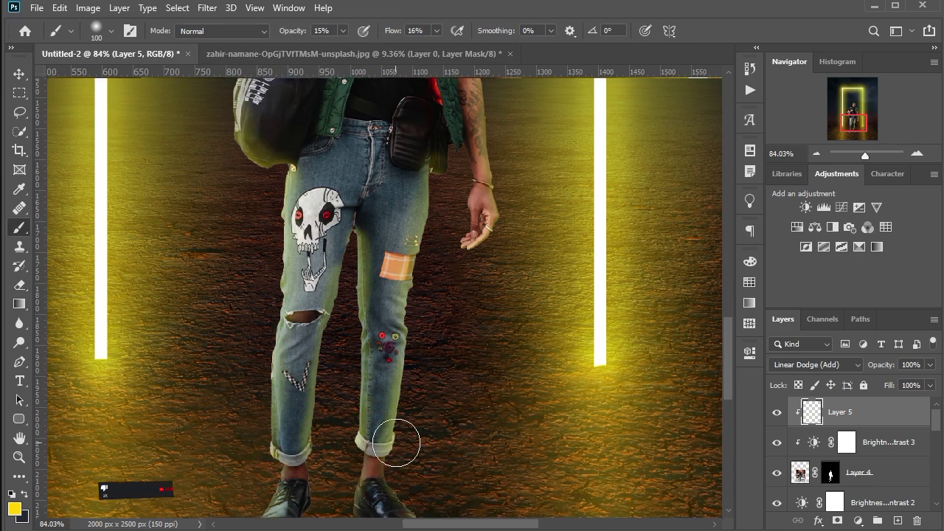
key(bracketright)
key(bracketright)
key(bracketright)
scroll(487, 182, up, 3)
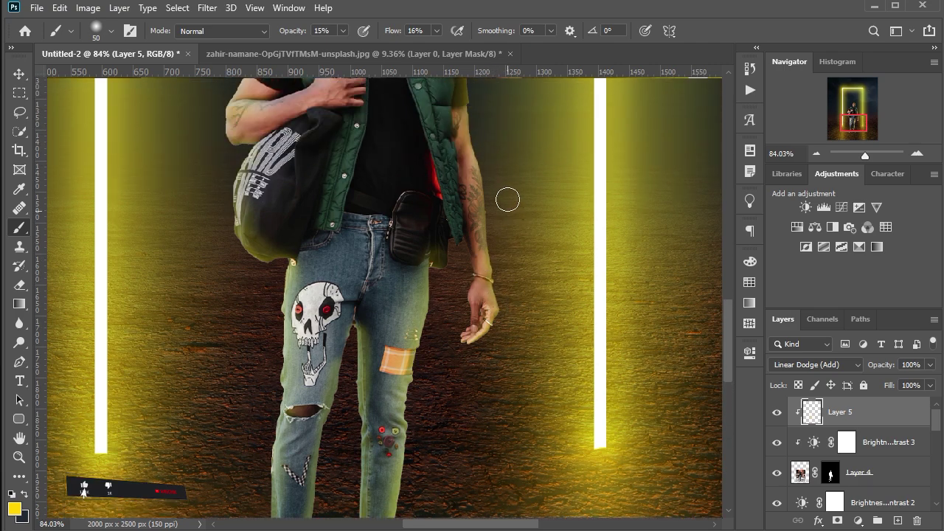
scroll(508, 199, up, 3)
scroll(501, 381, up, 2)
key(bracketright)
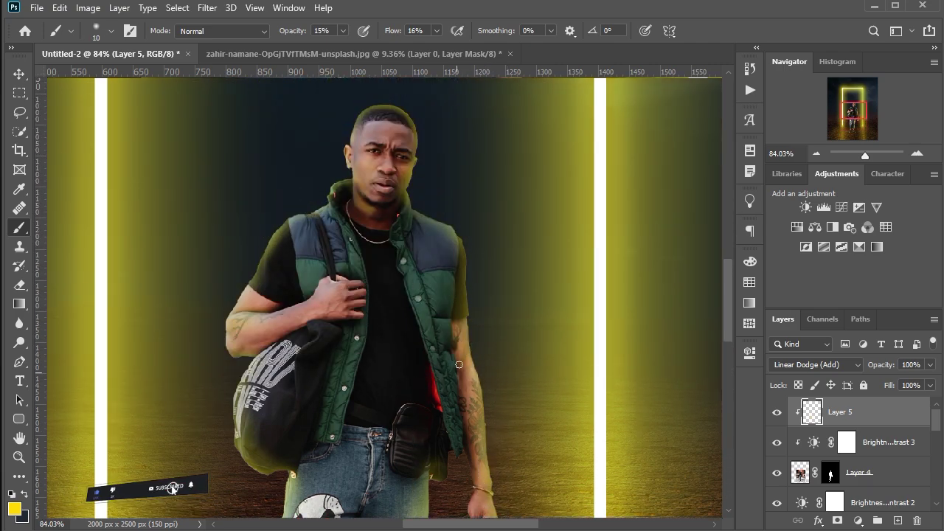
mouse_move(408, 258)
mouse_down()
mouse_move(442, 312)
mouse_move(446, 354)
mouse_move(442, 227)
mouse_up()
key(bracketright)
key(bracketright)
key(bracketright)
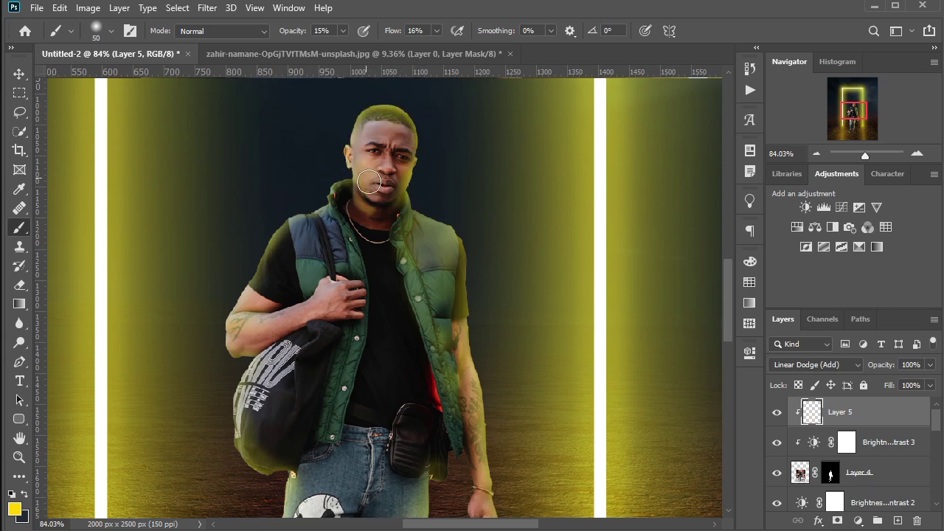
mouse_move(295, 225)
mouse_down()
mouse_move(310, 272)
mouse_move(273, 222)
mouse_move(255, 324)
mouse_up()
key(bracketright)
key(bracketright)
key(bracketright)
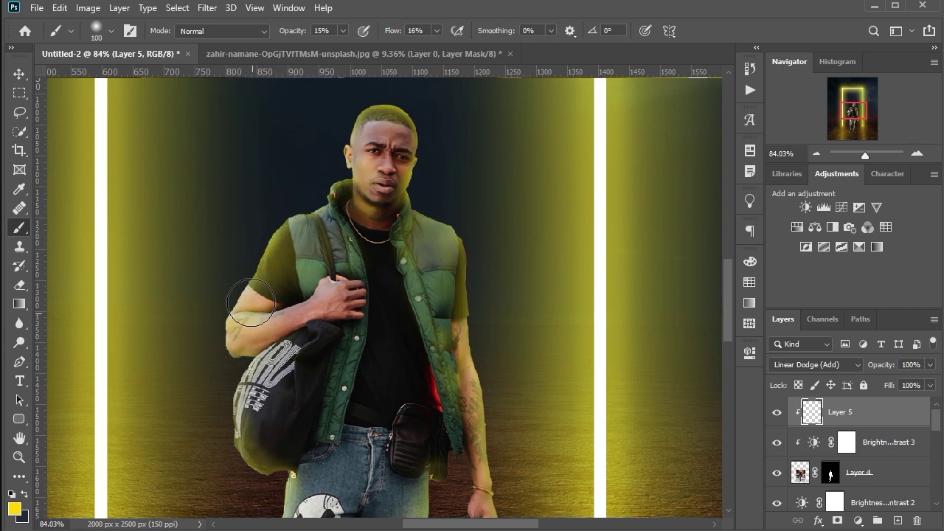
key(bracketleft)
key(bracketleft)
key(bracketleft)
key(bracketleft)
key(bracketleft)
key(bracketleft)
mouse_move(323, 291)
mouse_down()
mouse_move(266, 340)
mouse_move(259, 410)
mouse_move(251, 384)
mouse_up()
Step: Wash the bag, legs and right shoe with soft yellow glow using a 150 px, then 70 px brush
scroll(280, 347, down, 2)
key(bracketright)
key(bracketright)
key(bracketright)
scroll(248, 309, down, 5)
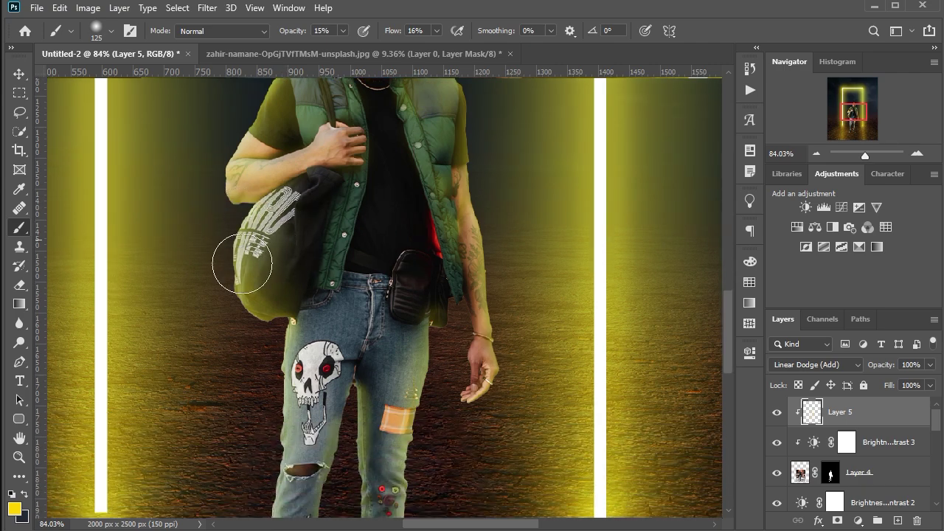
scroll(248, 263, down, 2)
key(bracketright)
drag(280, 313, 248, 449)
key(bracketleft)
key(bracketleft)
key(bracketleft)
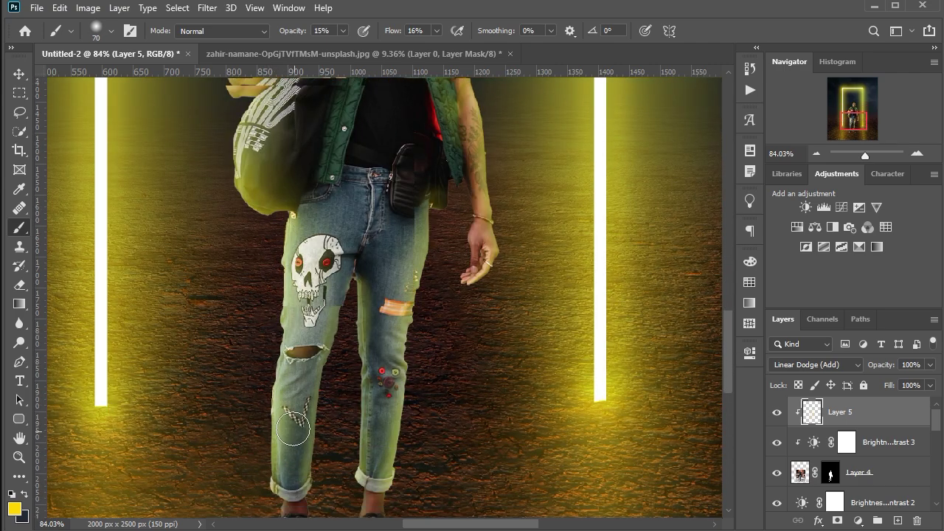
scroll(354, 401, down, 5)
mouse_move(314, 378)
mouse_down()
mouse_move(346, 149)
mouse_move(358, 302)
mouse_move(411, 393)
mouse_move(384, 414)
mouse_up()
scroll(384, 413, up, 3)
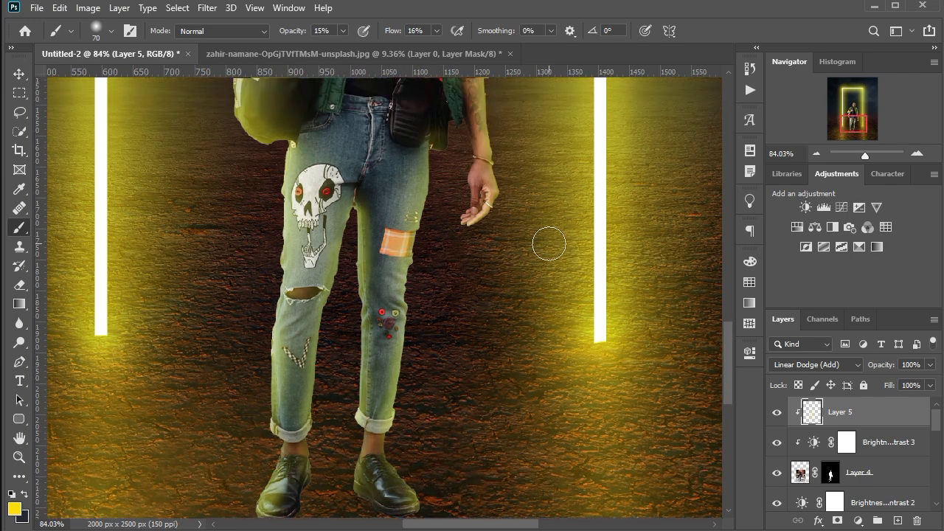
scroll(550, 244, up, 1)
click(20, 284)
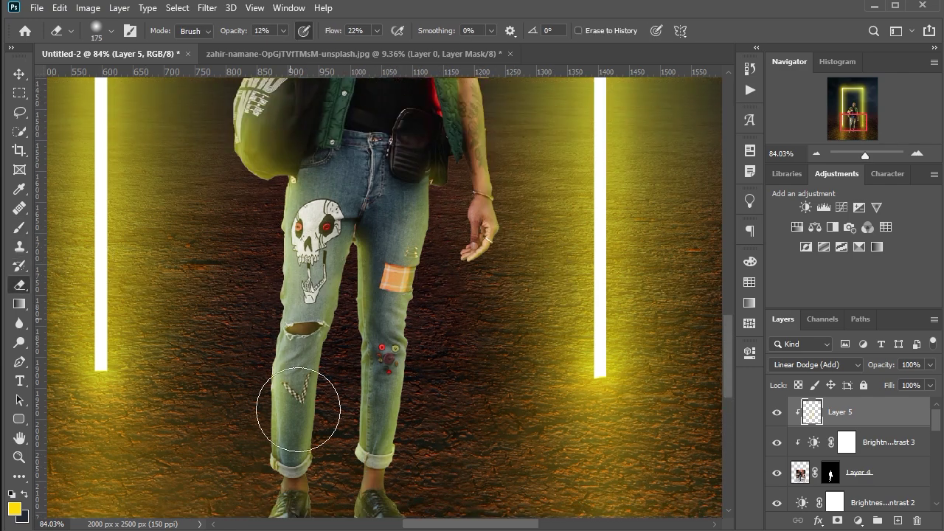
scroll(295, 400, down, 1)
scroll(432, 190, up, 1)
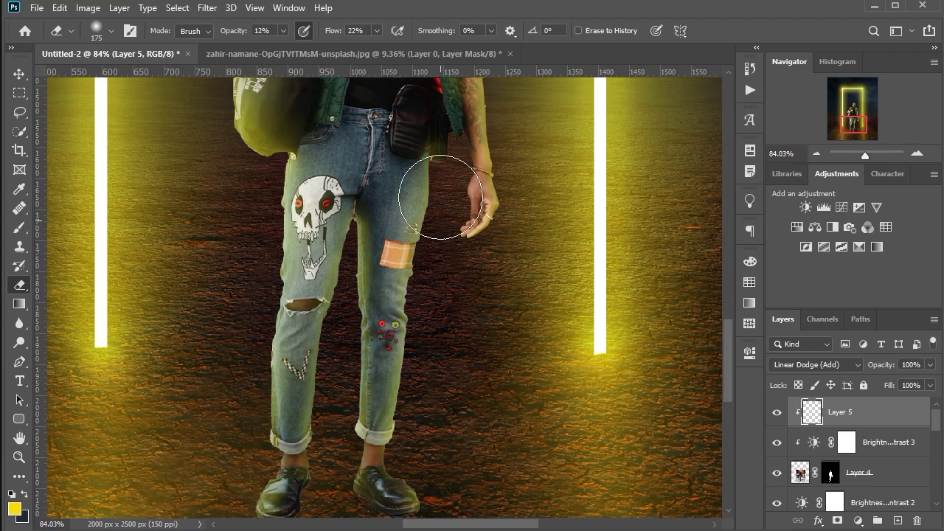
scroll(401, 274, up, 1)
scroll(278, 361, up, 3)
scroll(278, 362, up, 3)
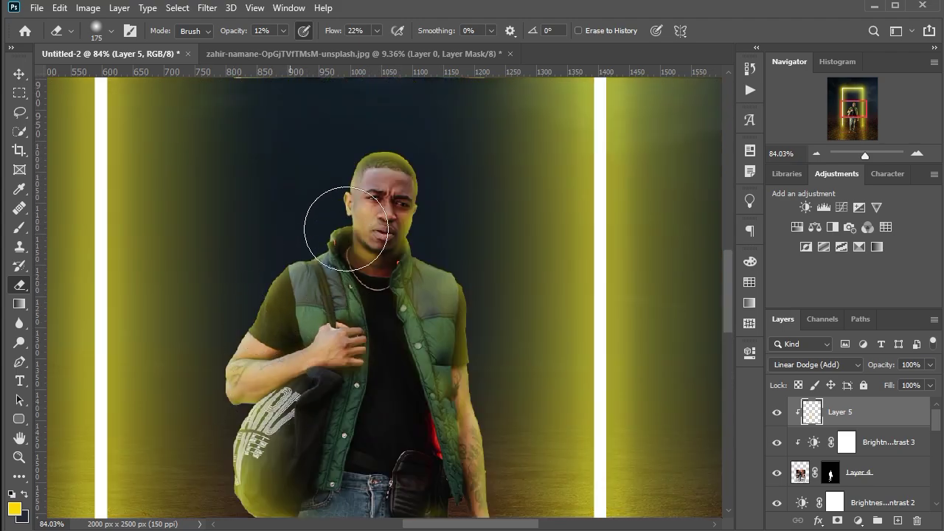
scroll(472, 427, down, 1)
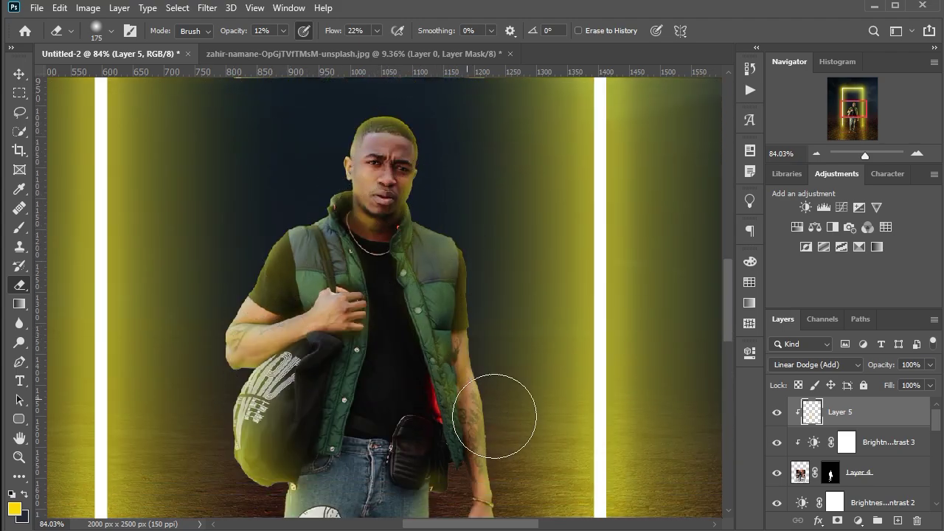
scroll(497, 412, down, 1)
scroll(480, 370, down, 2)
scroll(400, 390, down, 1)
scroll(402, 398, down, 1)
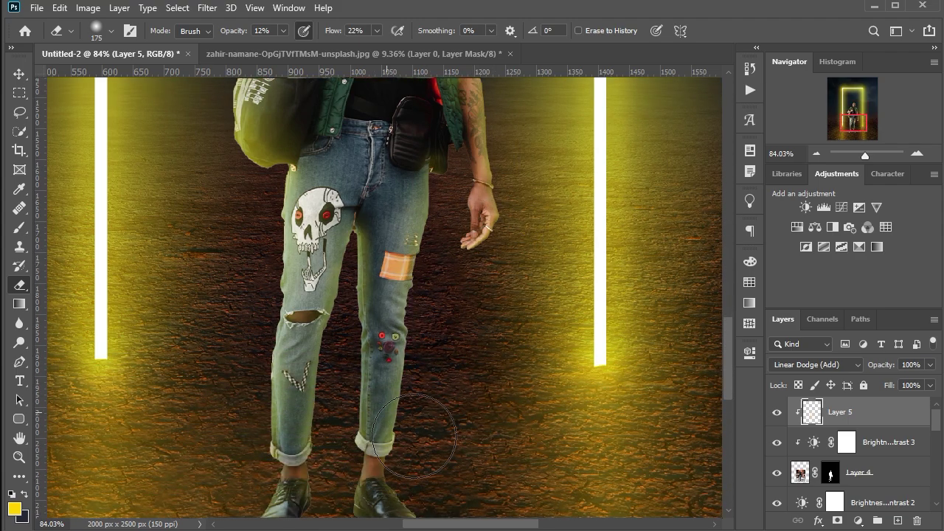
scroll(405, 402, down, 2)
key(ctrl+0)
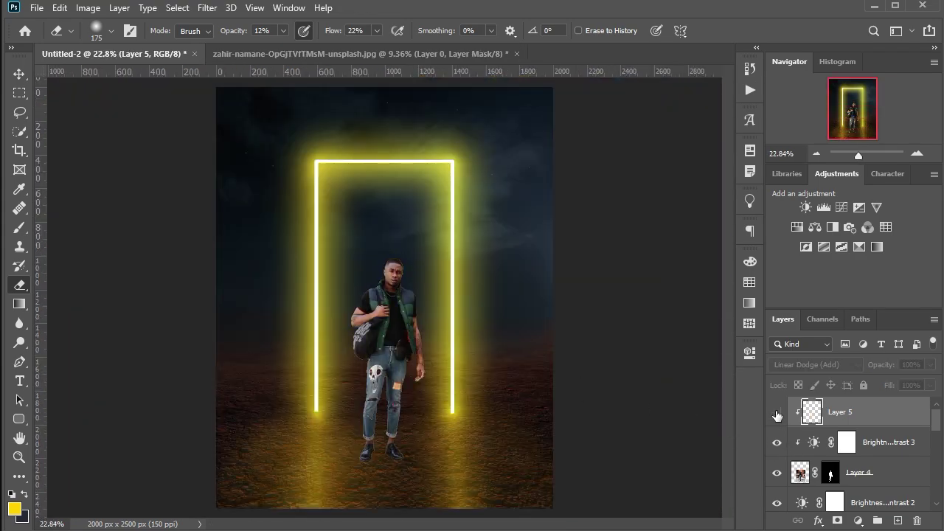
key(b)
scroll(347, 332, up, 1)
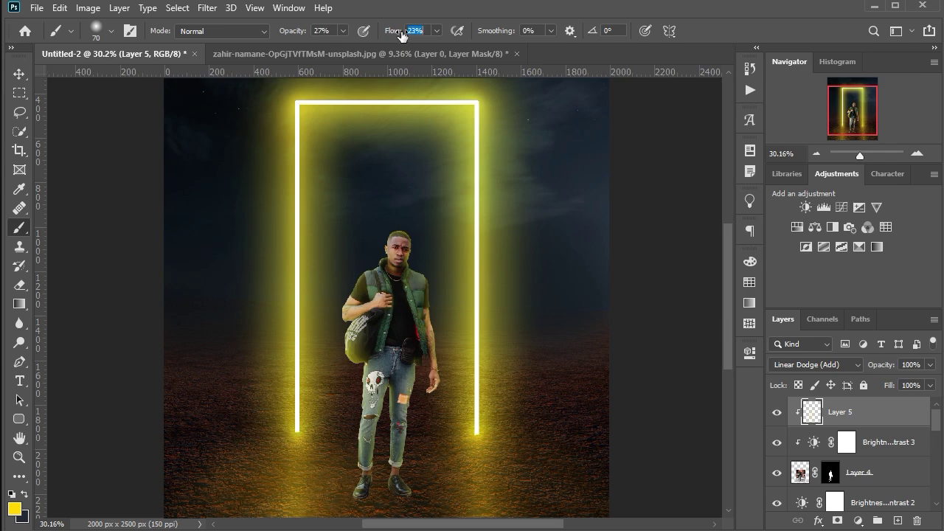
Step: Set brush flow to 30% and paint a thin yellow rim along the vest's shoulder and collar
drag(401, 36, 407, 35)
scroll(384, 243, up, 2)
scroll(390, 248, up, 3)
scroll(368, 156, up, 2)
key(bracketleft)
key(bracketleft)
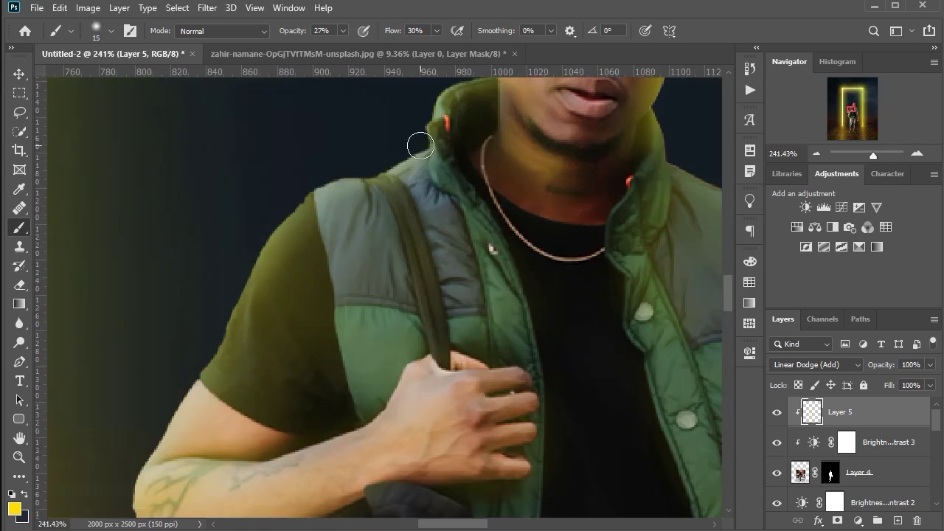
drag(415, 131, 289, 196)
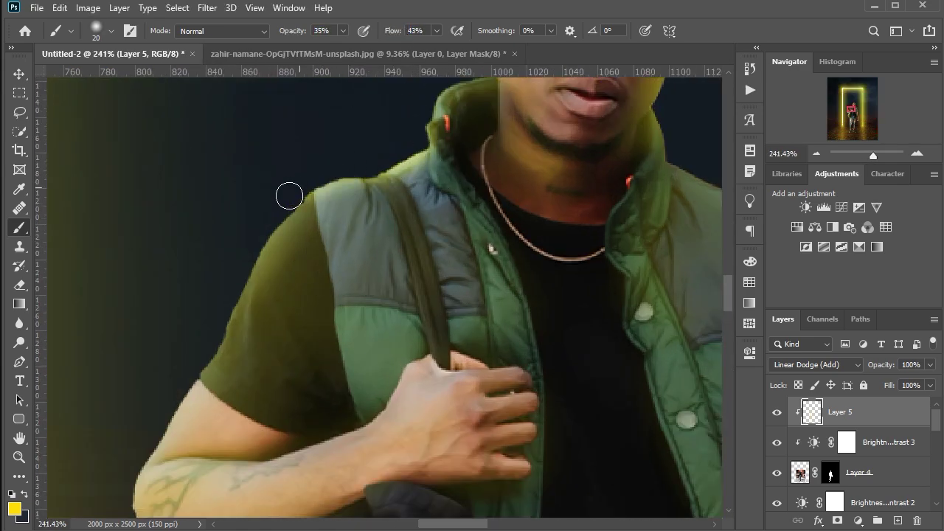
mouse_move(222, 332)
mouse_down()
mouse_move(189, 352)
mouse_move(406, 132)
mouse_up()
scroll(215, 261, down, 1)
key(bracketright)
drag(215, 261, 119, 483)
Step: Rim the arm's outer edge and the shirt edge with yellow glow using a 10–20 px brush
scroll(119, 483, down, 3)
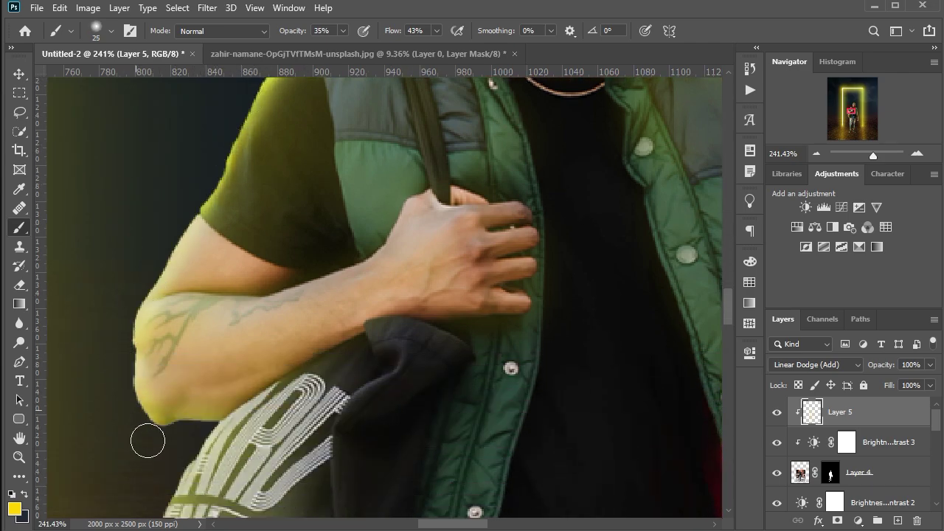
scroll(179, 344, down, 1)
scroll(206, 281, down, 1)
key(bracketleft)
key(bracketleft)
key(bracketleft)
mouse_move(209, 145)
mouse_down()
mouse_move(354, 123)
mouse_move(197, 190)
mouse_up()
scroll(369, 107, down, 1)
scroll(206, 176, down, 1)
key(bracketright)
key(bracketright)
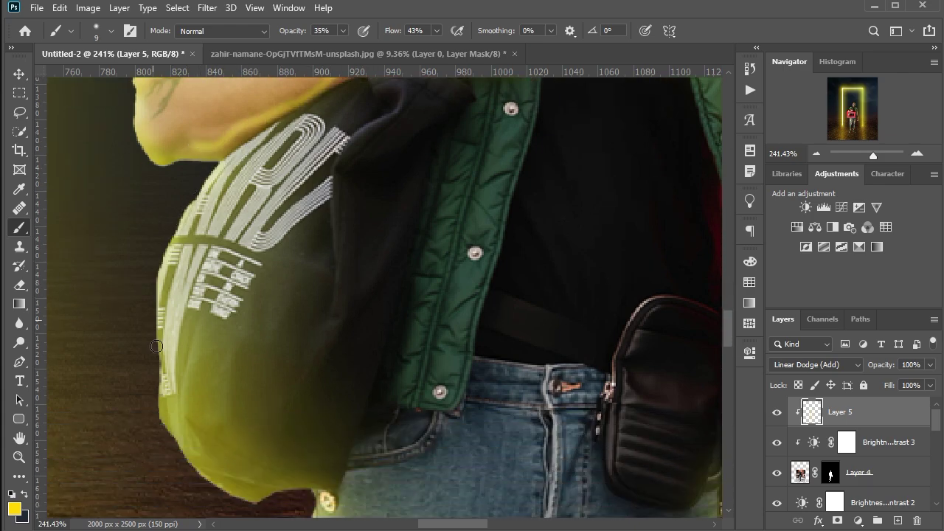
drag(156, 346, 166, 442)
scroll(150, 316, down, 2)
scroll(152, 331, down, 1)
key(bracketright)
key(bracketright)
key(bracketright)
mouse_move(196, 125)
mouse_down()
mouse_move(155, 354)
mouse_move(286, 393)
mouse_move(177, 339)
mouse_up()
scroll(295, 305, down, 2)
Step: Trace yellow rim glow along the shirt hem and both edges of the left jeans leg to the cuff
drag(295, 305, 273, 443)
scroll(285, 255, down, 2)
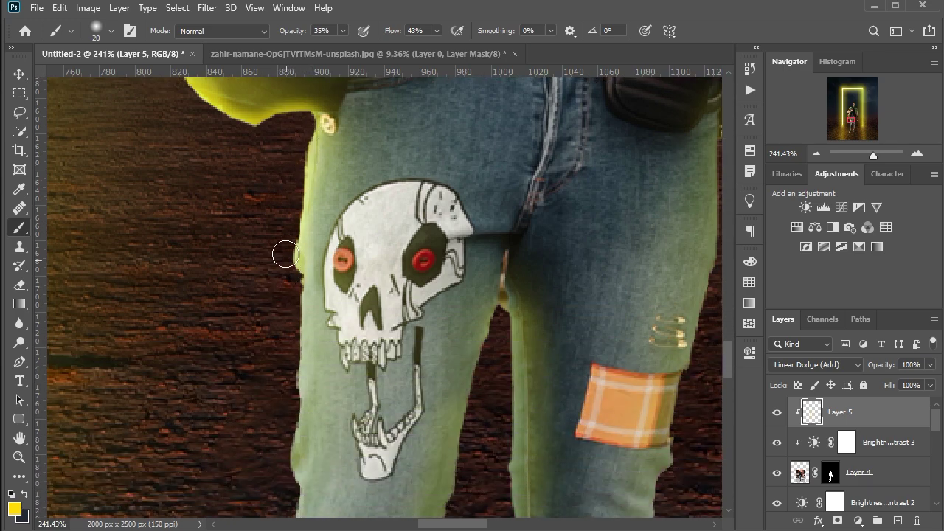
drag(285, 254, 278, 472)
scroll(316, 305, down, 1)
scroll(317, 305, down, 1)
drag(316, 306, 276, 393)
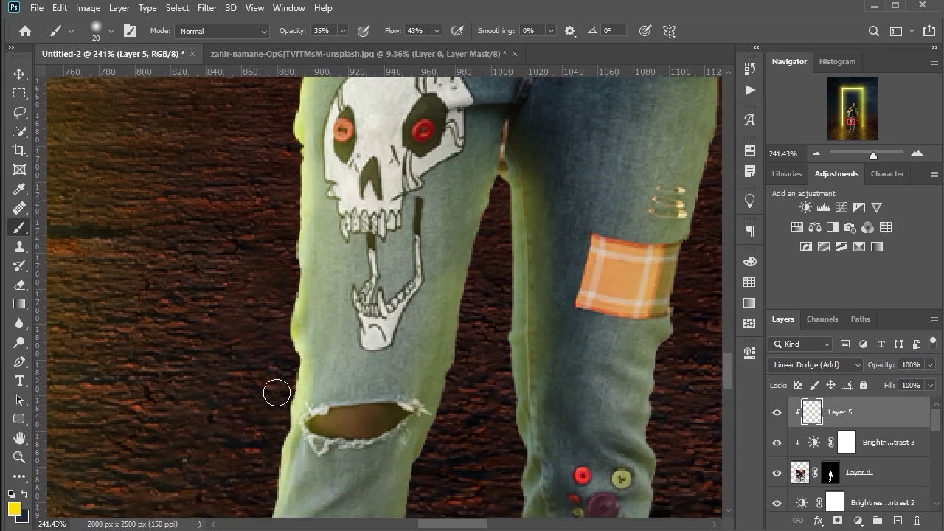
scroll(254, 402, down, 1)
key(bracketleft)
key(bracketleft)
key(bracketleft)
scroll(254, 421, down, 1)
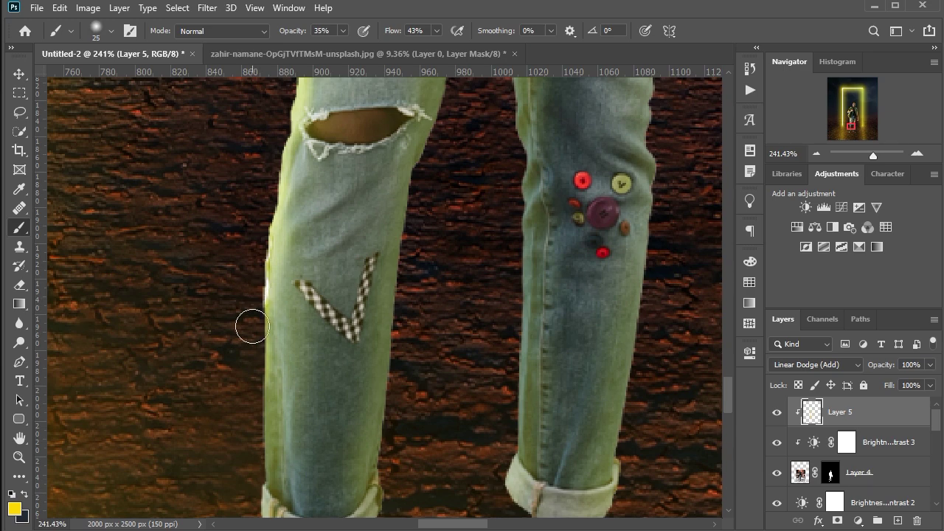
drag(252, 326, 256, 487)
drag(423, 178, 401, 502)
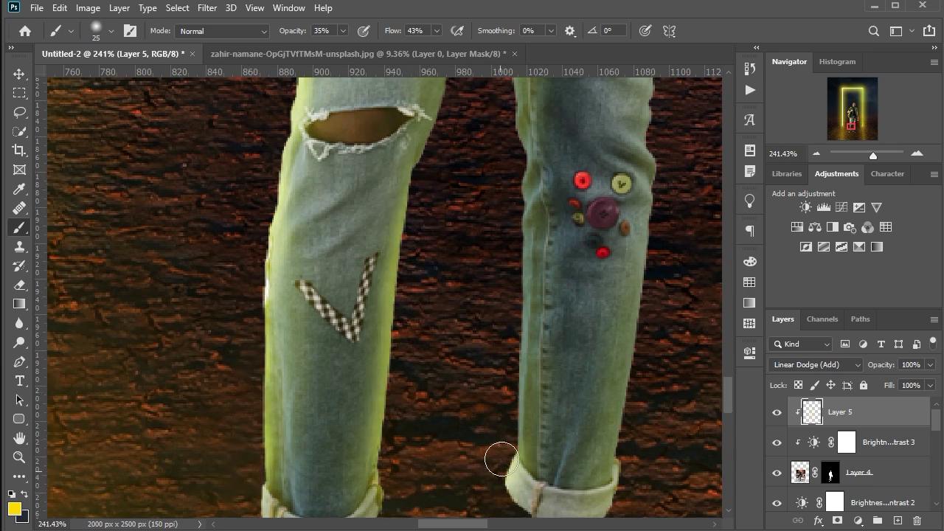
mouse_move(501, 459)
mouse_down()
mouse_move(508, 114)
mouse_move(427, 399)
mouse_up()
Step: With a 7 px brush, rim the right cuff and right jeans leg edges with yellow glow
scroll(506, 226, up, 2)
scroll(499, 211, up, 1)
scroll(653, 312, down, 1)
scroll(551, 442, down, 2)
key(bracketleft)
key(bracketleft)
key(bracketleft)
drag(516, 354, 601, 366)
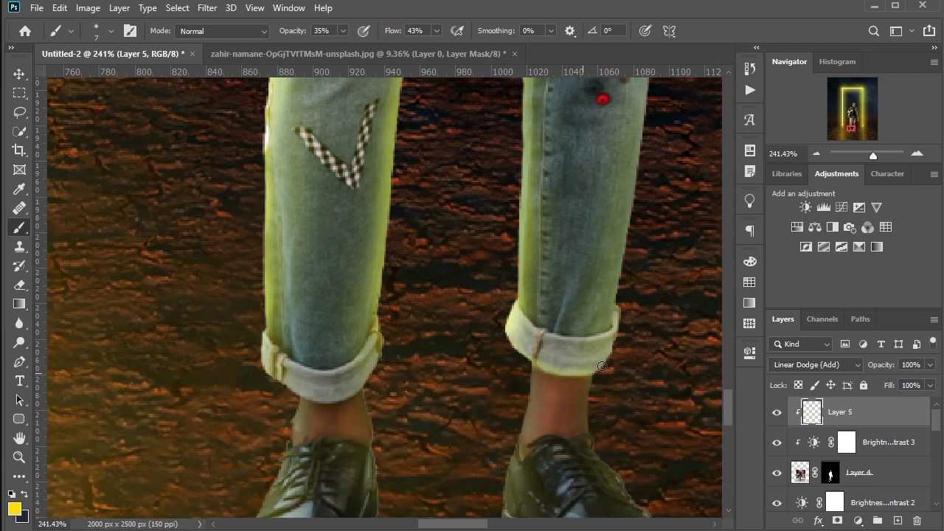
drag(618, 317, 522, 313)
drag(610, 362, 659, 96)
scroll(680, 253, up, 1)
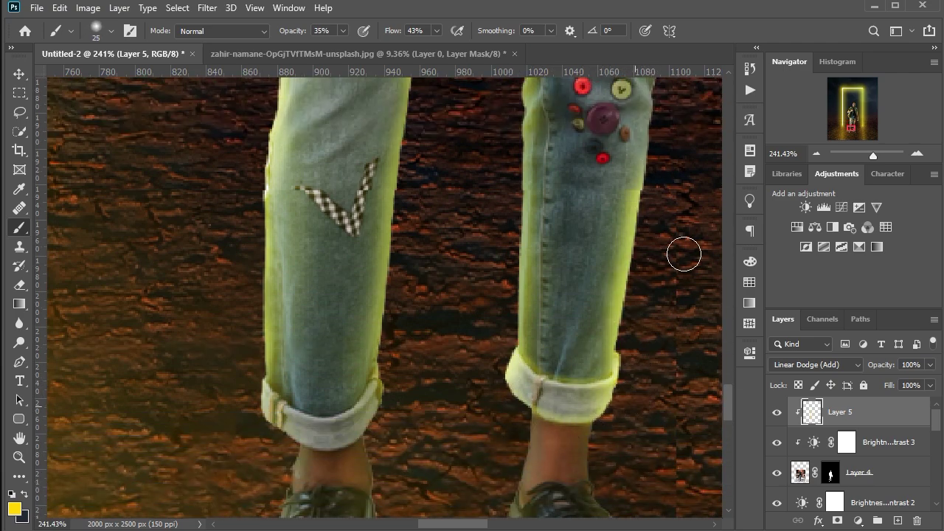
scroll(655, 354, up, 3)
drag(656, 354, 674, 155)
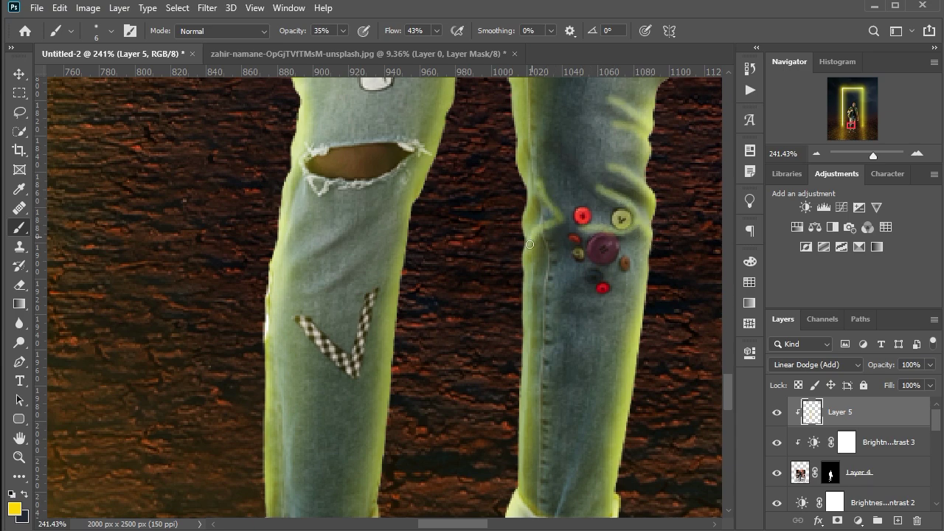
scroll(588, 265, up, 1)
scroll(613, 254, up, 2)
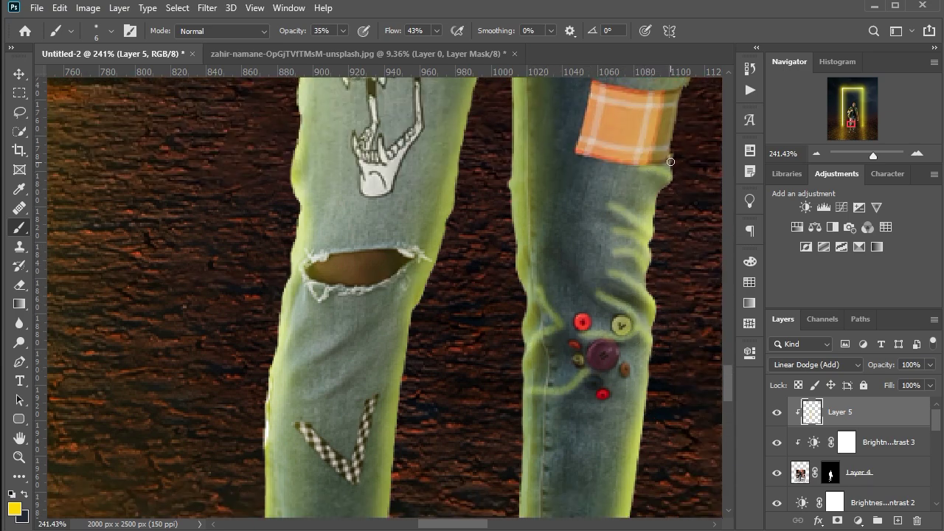
scroll(686, 170, up, 1)
scroll(700, 199, up, 1)
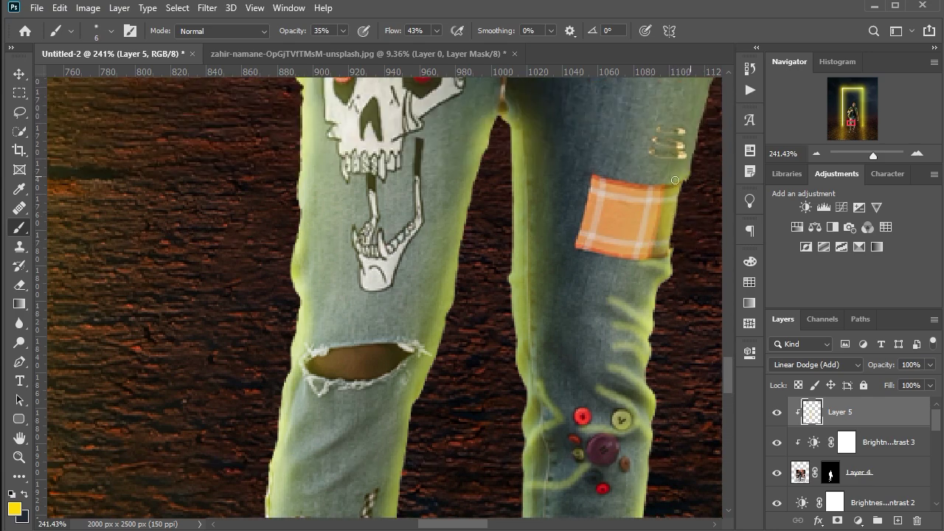
scroll(700, 199, up, 1)
scroll(696, 205, up, 1)
scroll(693, 208, right, 2)
scroll(693, 208, right, 1)
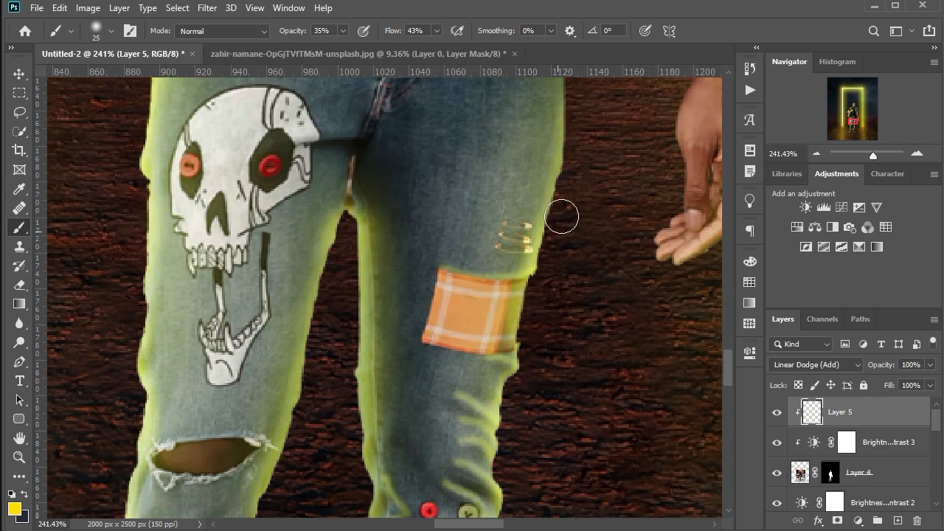
Step: Paint thin yellow rim glow along the hand, forearm and the arm's outer edge
scroll(572, 192, up, 2)
scroll(621, 144, up, 2)
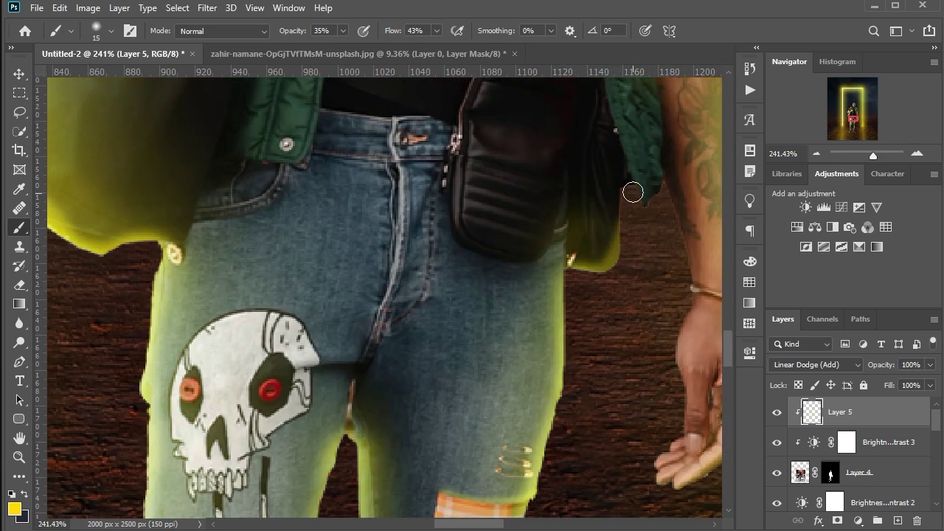
mouse_move(629, 191)
mouse_down()
mouse_move(611, 274)
mouse_move(629, 202)
mouse_up()
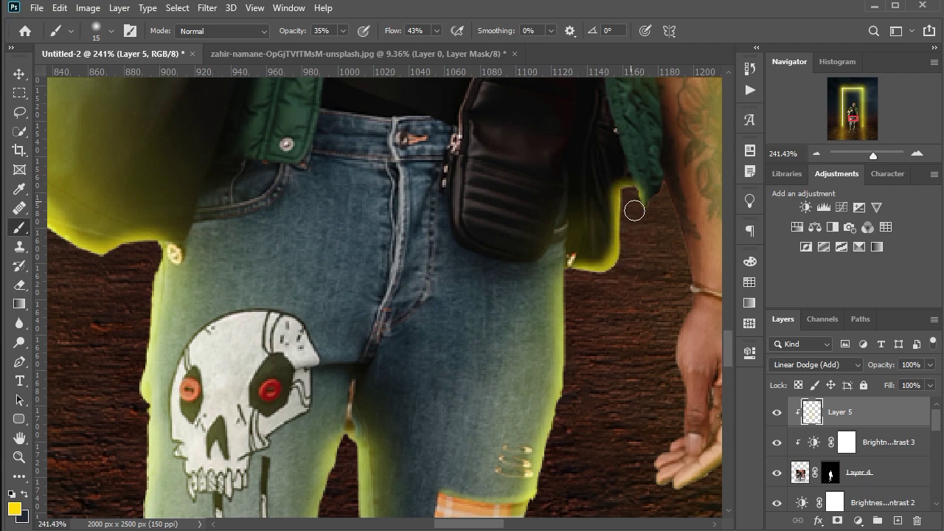
scroll(669, 353, down, 1)
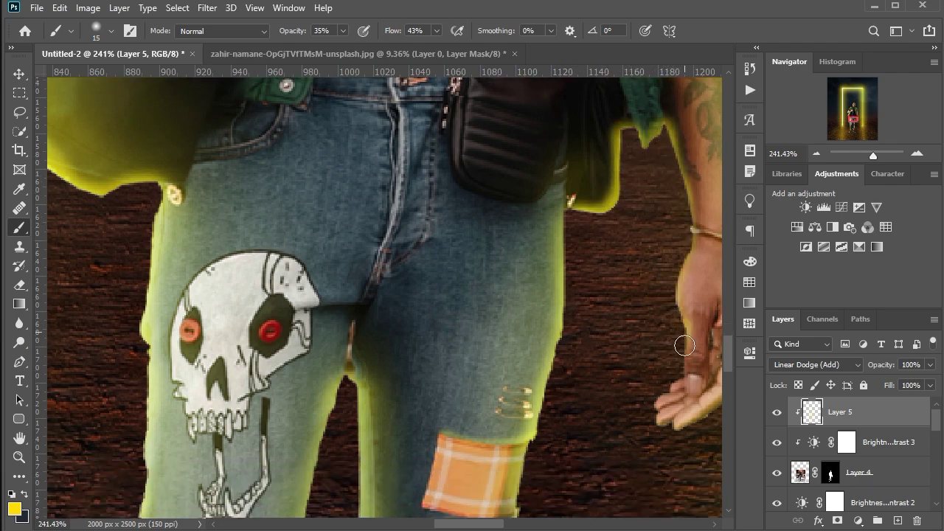
scroll(657, 399, right, 3)
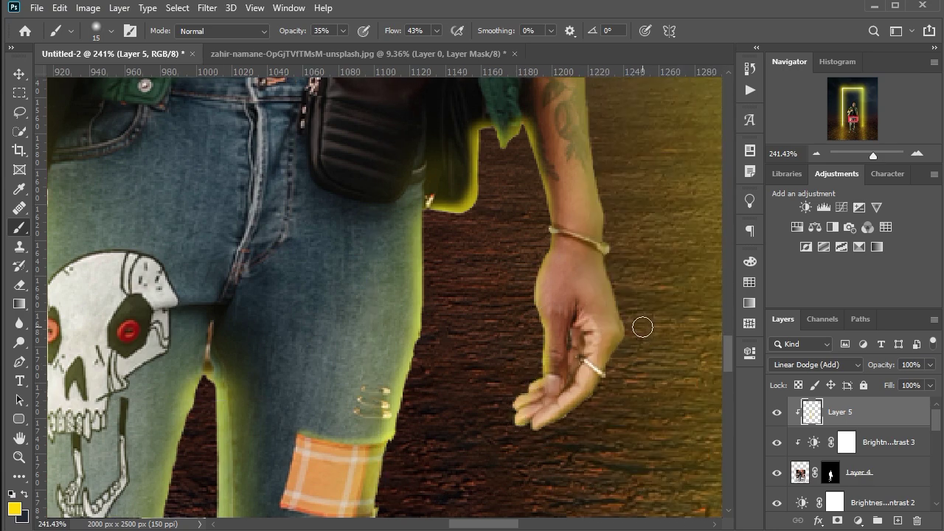
drag(618, 375, 611, 221)
scroll(632, 223, up, 3)
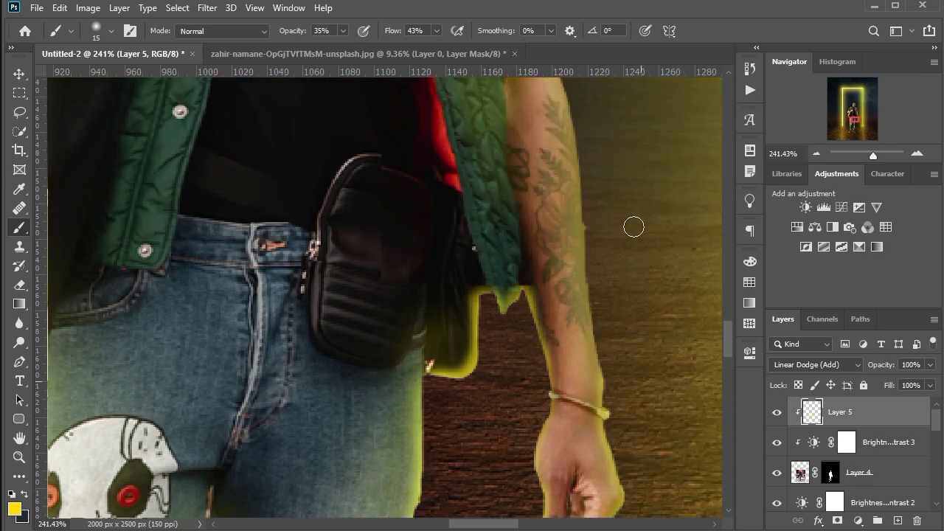
scroll(579, 138, up, 1)
drag(580, 137, 605, 387)
scroll(615, 148, up, 1)
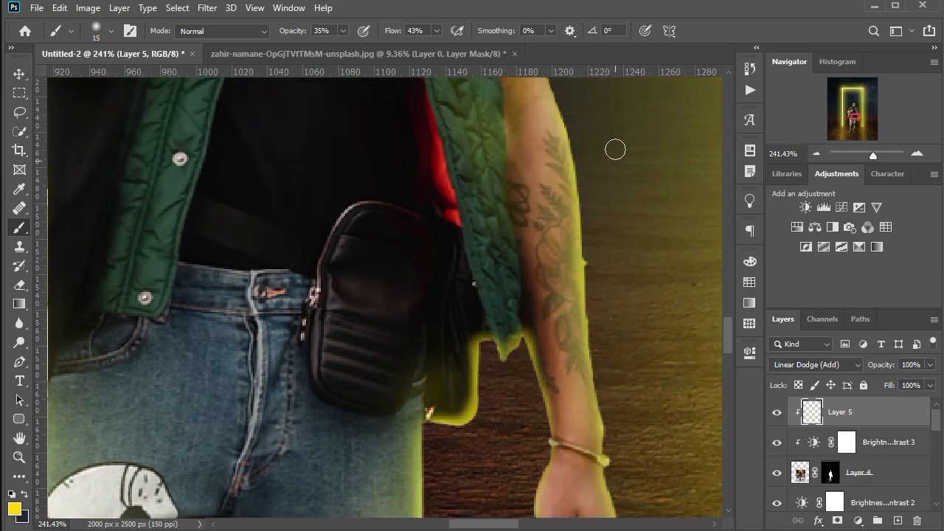
scroll(543, 131, up, 2)
scroll(543, 210, up, 1)
drag(543, 211, 564, 372)
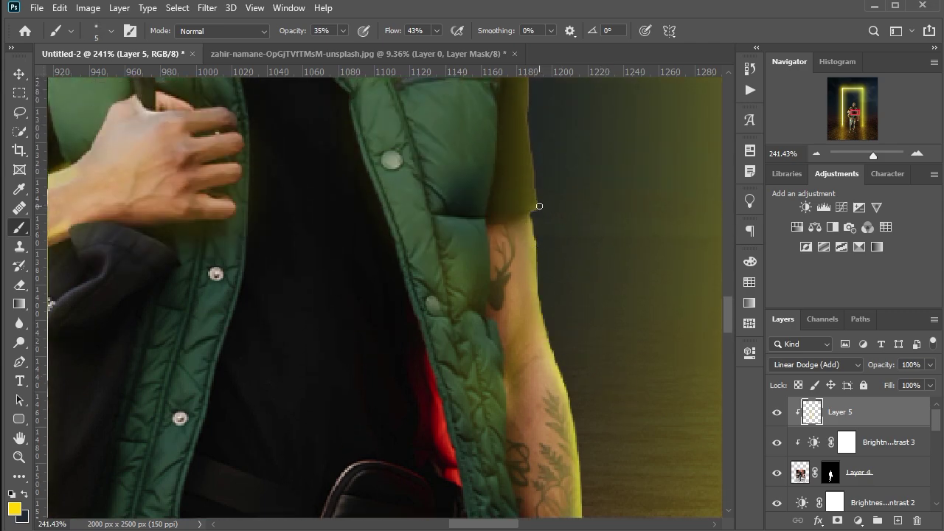
Step: With a slightly larger brush, run yellow glow down the vest panel and arm edge
scroll(519, 296, down, 1)
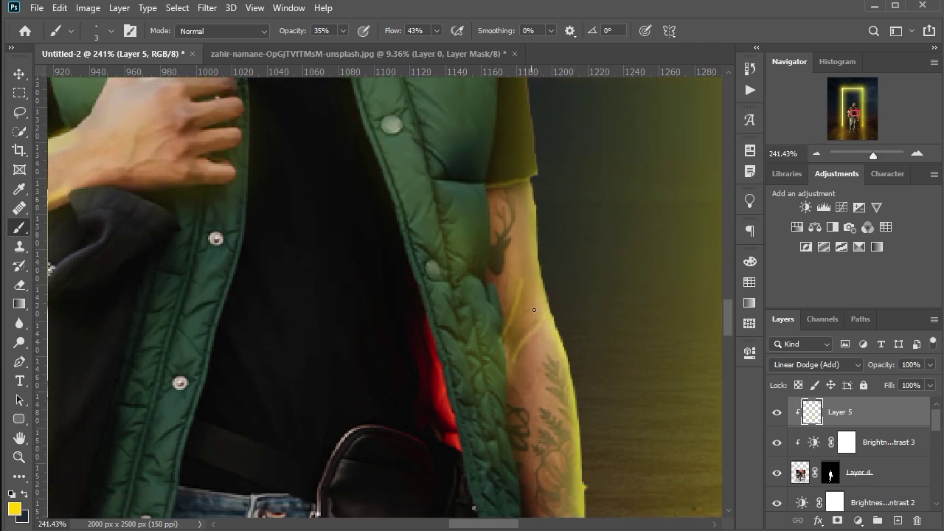
scroll(560, 184, up, 2)
scroll(529, 161, up, 3)
key(bracketright)
key(bracketright)
key(bracketright)
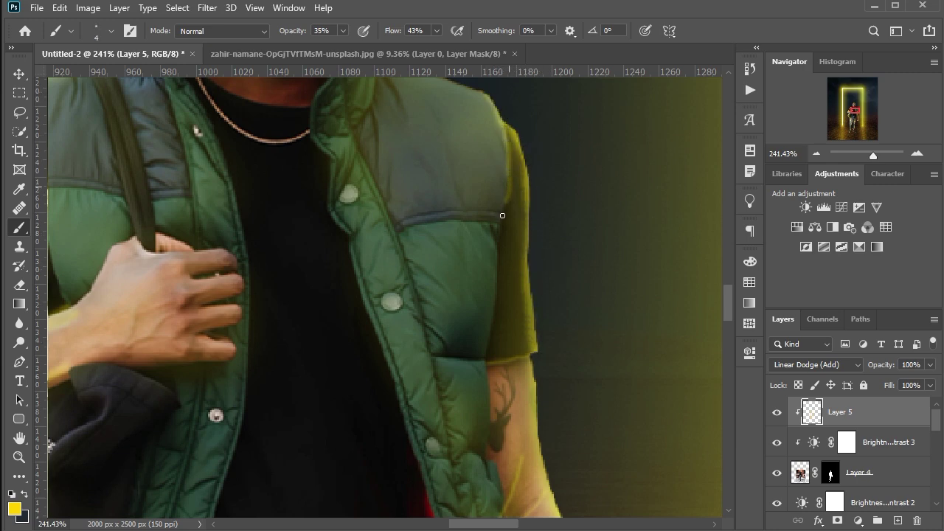
drag(502, 216, 487, 361)
scroll(488, 204, down, 3)
scroll(488, 205, down, 2)
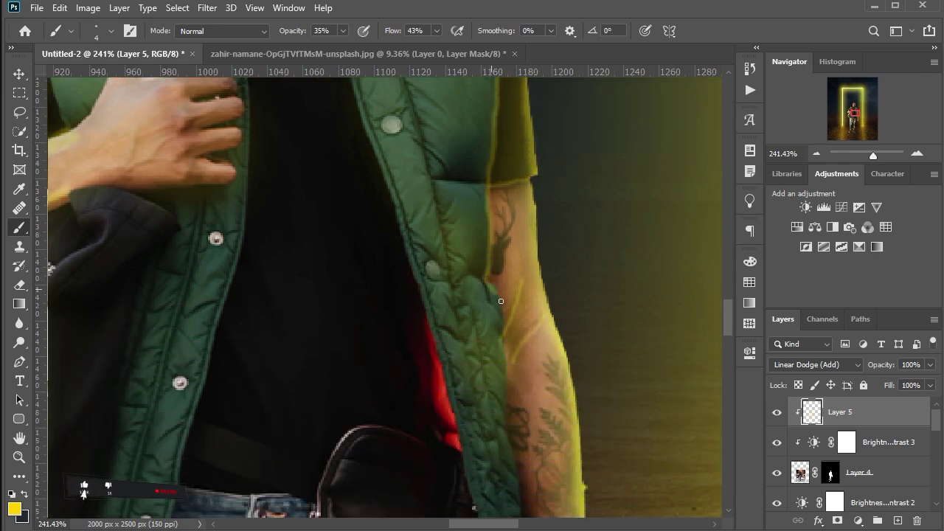
scroll(509, 441, down, 3)
drag(519, 432, 428, 180)
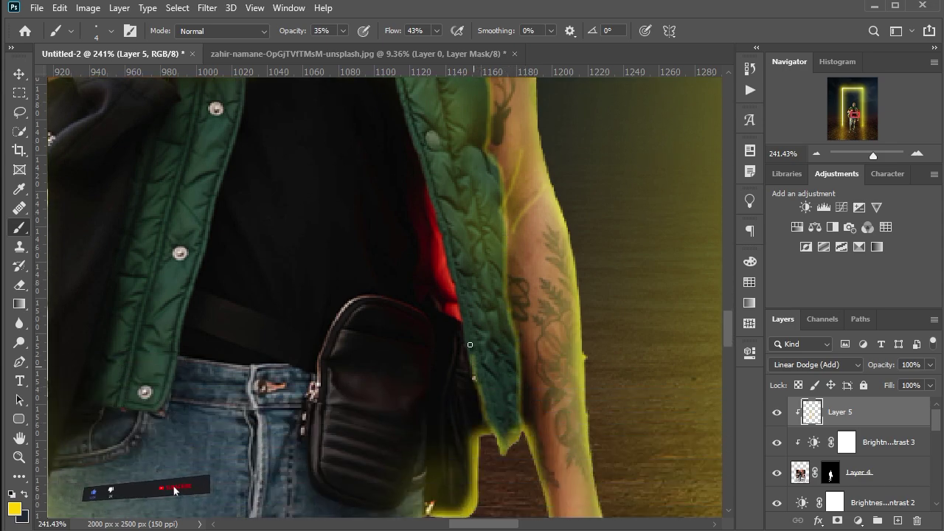
scroll(427, 180, up, 5)
scroll(458, 243, up, 1)
Step: Add short yellow glow strokes along the vest edge and the vest's shoulder edge
drag(486, 267, 434, 266)
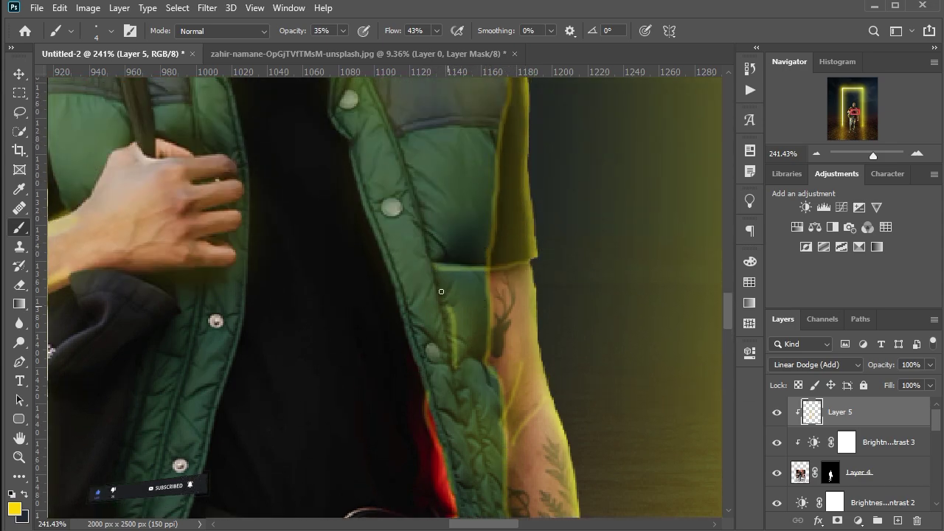
mouse_move(457, 365)
mouse_down()
mouse_move(407, 151)
mouse_move(502, 123)
mouse_up()
scroll(323, 142, up, 2)
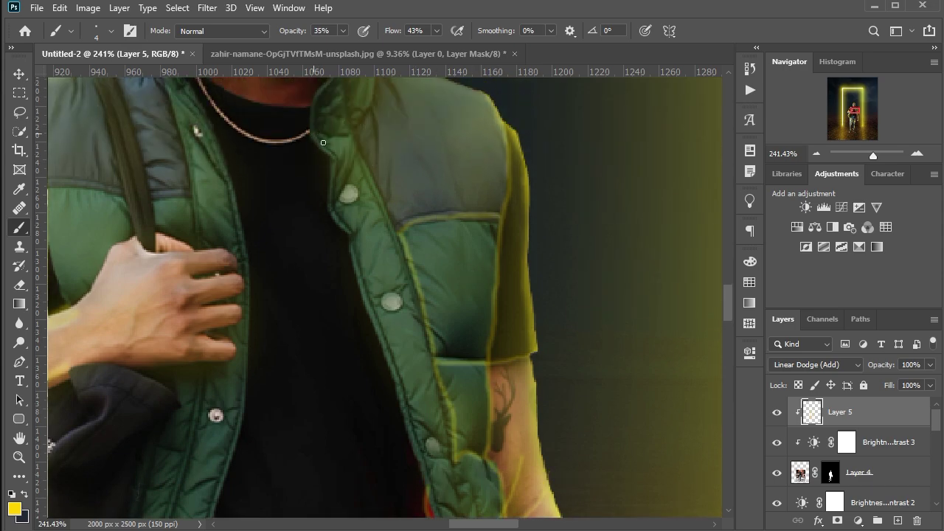
scroll(412, 418, down, 2)
scroll(398, 295, down, 1)
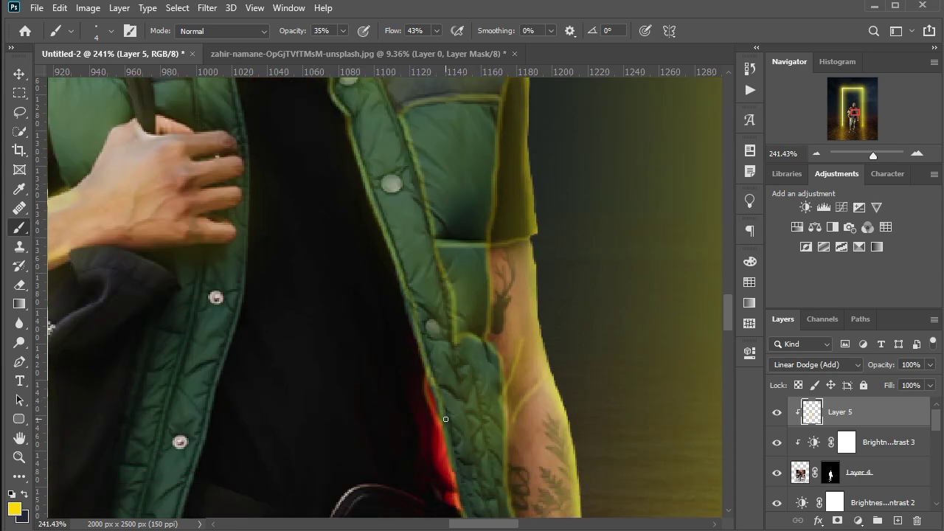
scroll(364, 164, up, 4)
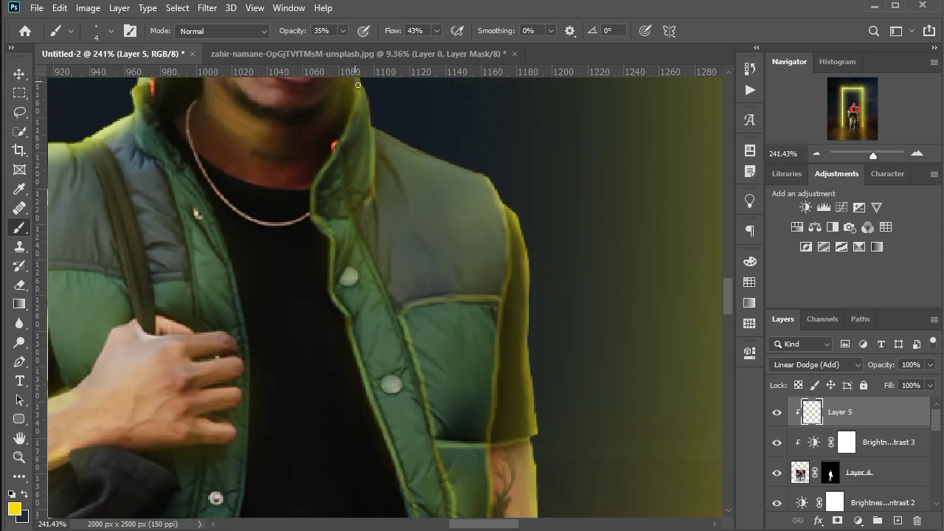
drag(404, 143, 493, 179)
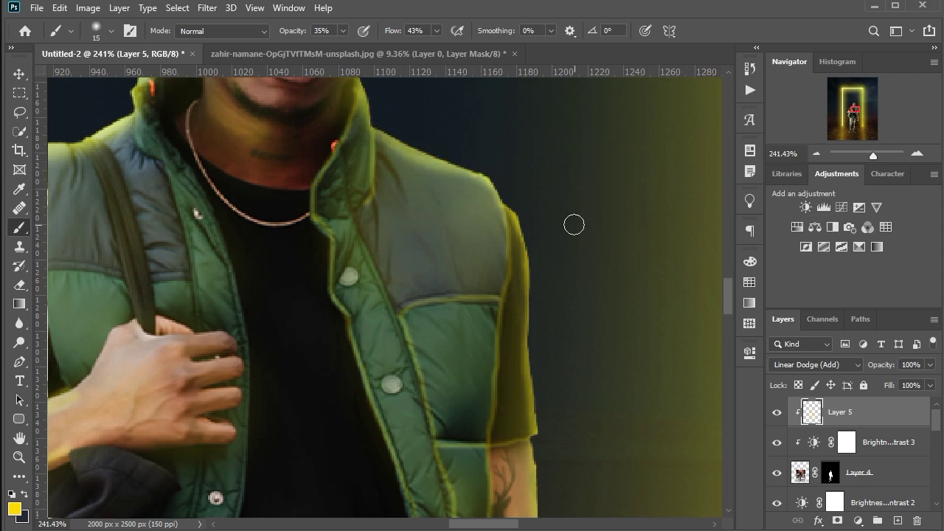
scroll(574, 224, down, 5)
scroll(382, 343, up, 5)
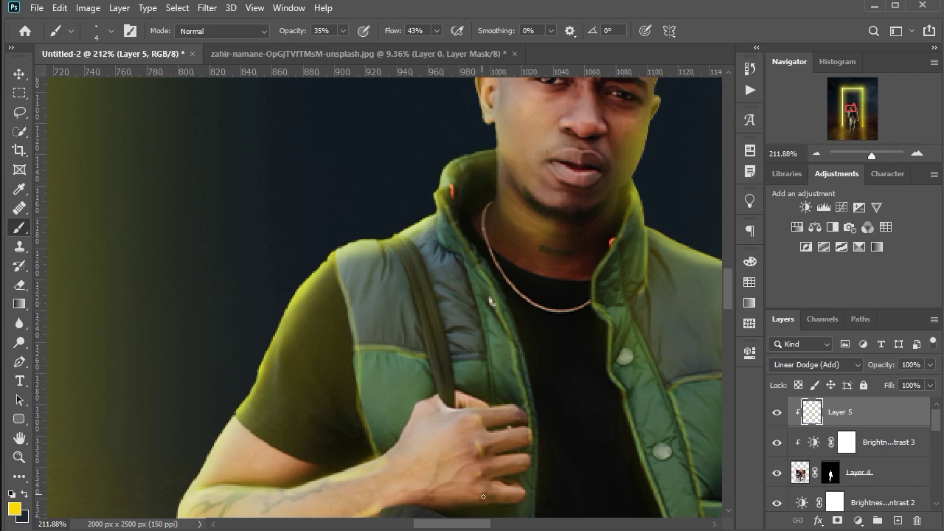
Step: Zoom around the figure and brighten the frayed edges of the torn jeans hole with yellow glow
scroll(506, 208, up, 2)
scroll(542, 245, up, 2)
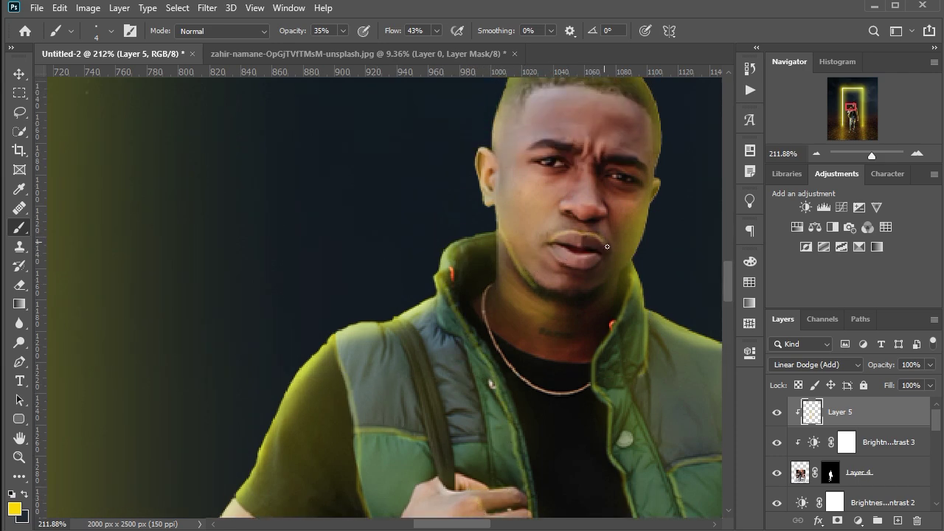
scroll(552, 251, up, 2)
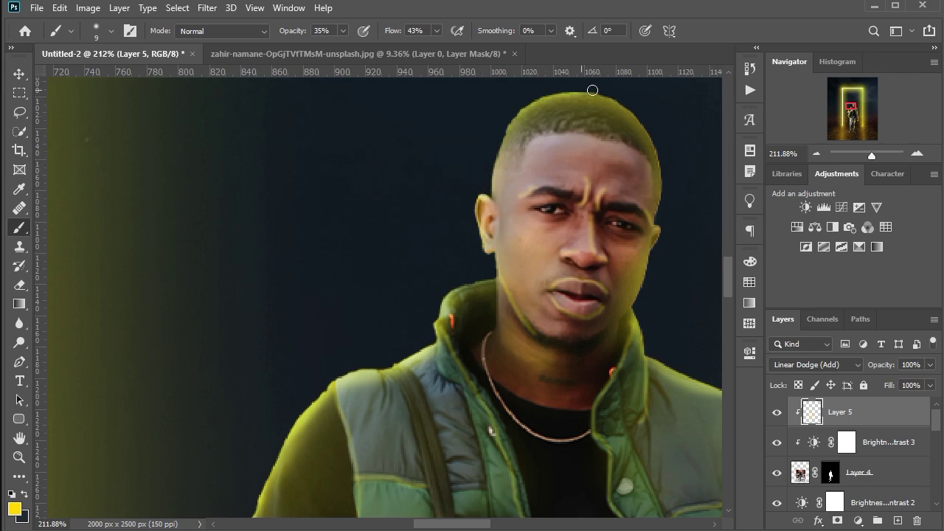
scroll(632, 109, down, 5)
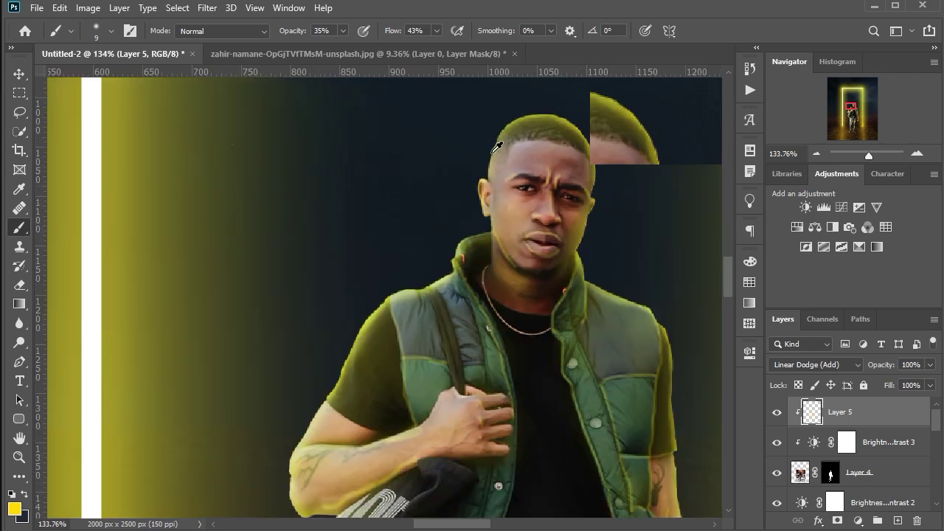
scroll(567, 389, up, 3)
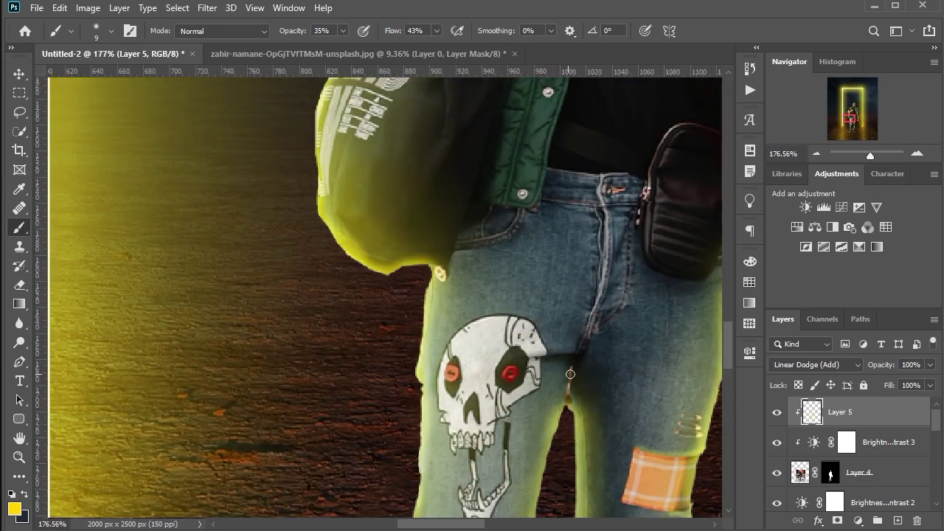
scroll(438, 376, down, 2)
scroll(438, 398, up, 3)
scroll(438, 398, up, 1)
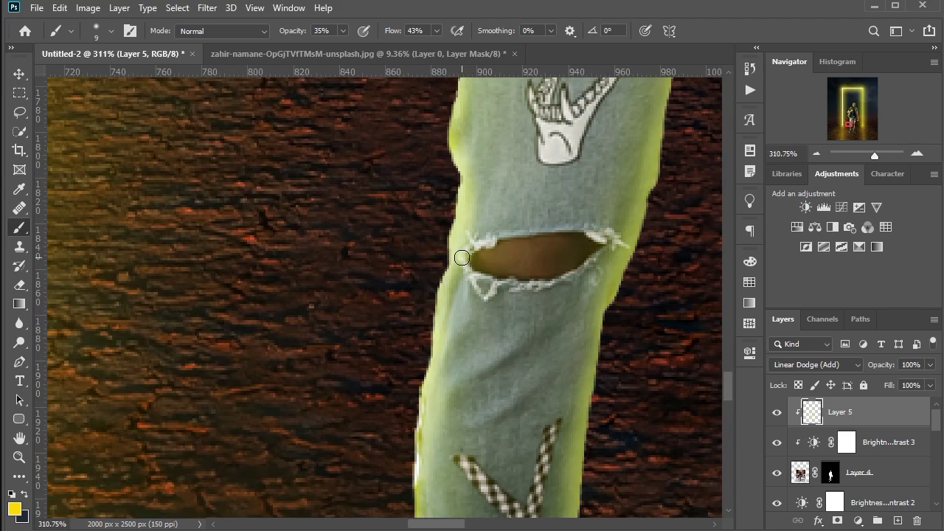
mouse_move(514, 236)
mouse_down()
mouse_move(621, 247)
mouse_move(472, 272)
mouse_up()
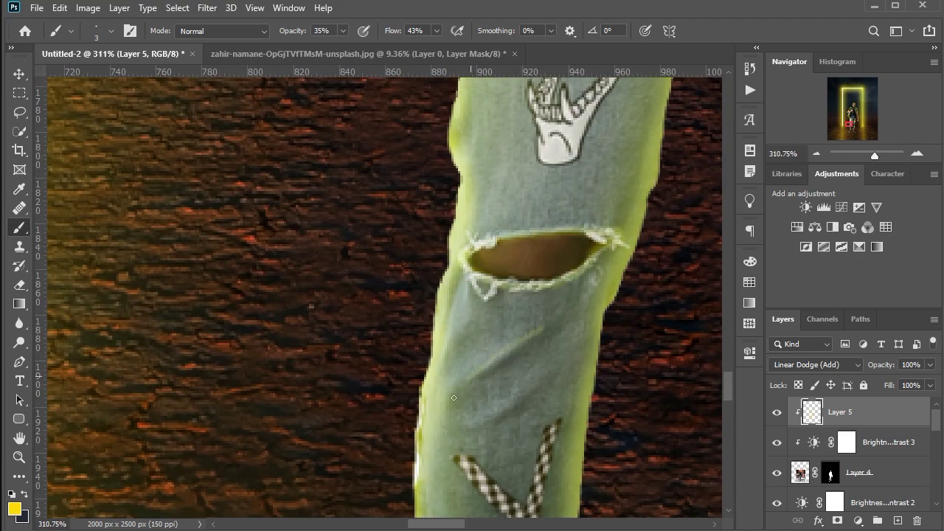
scroll(463, 432, down, 1)
mouse_move(562, 370)
mouse_down()
mouse_move(463, 432)
mouse_move(563, 291)
mouse_up()
scroll(509, 332, down, 2)
Step: Shrink the eraser to an 8 px fine tip, then return to the Brush
scroll(509, 295, up, 3)
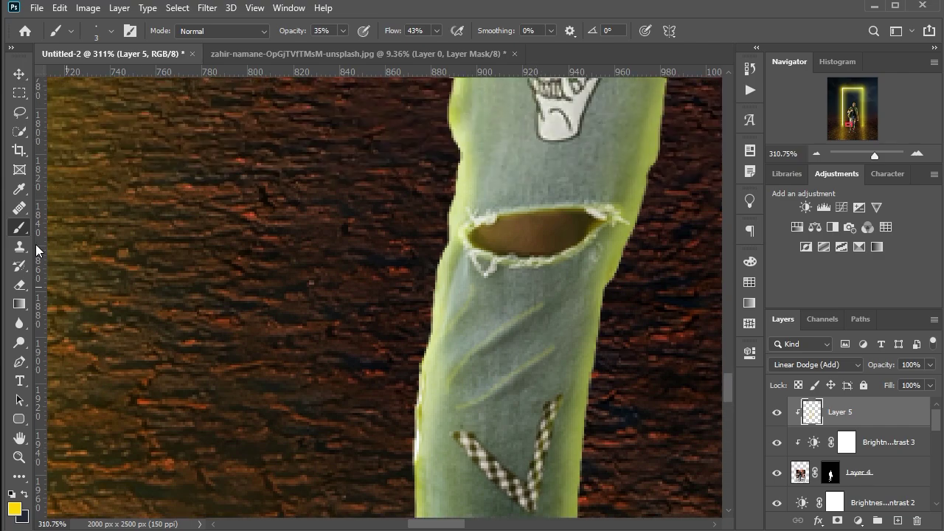
key(e)
key(bracketleft)
key(bracketleft)
key(bracketleft)
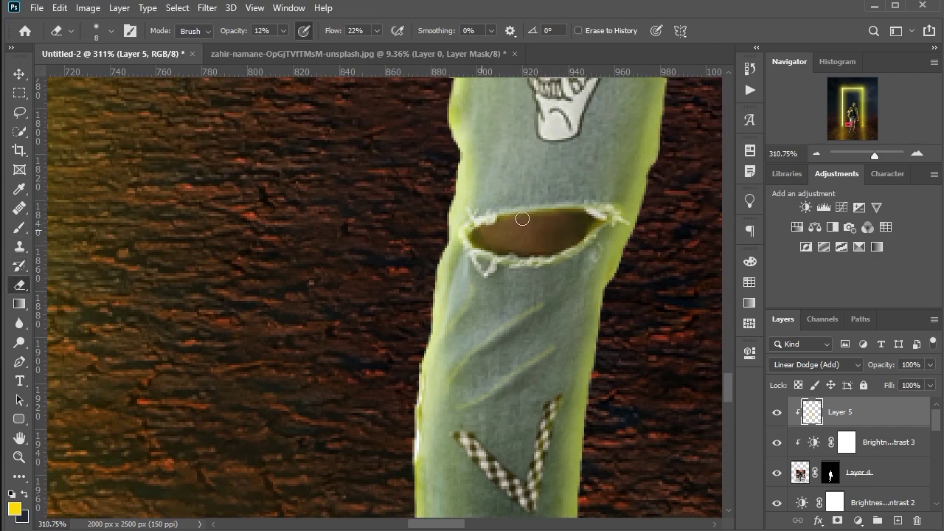
scroll(522, 219, down, 5)
scroll(310, 413, up, 1)
key(b)
Step: Zoom onto the shoes and paint fine yellow glow along the left shoe's outlines
scroll(214, 135, up, 4)
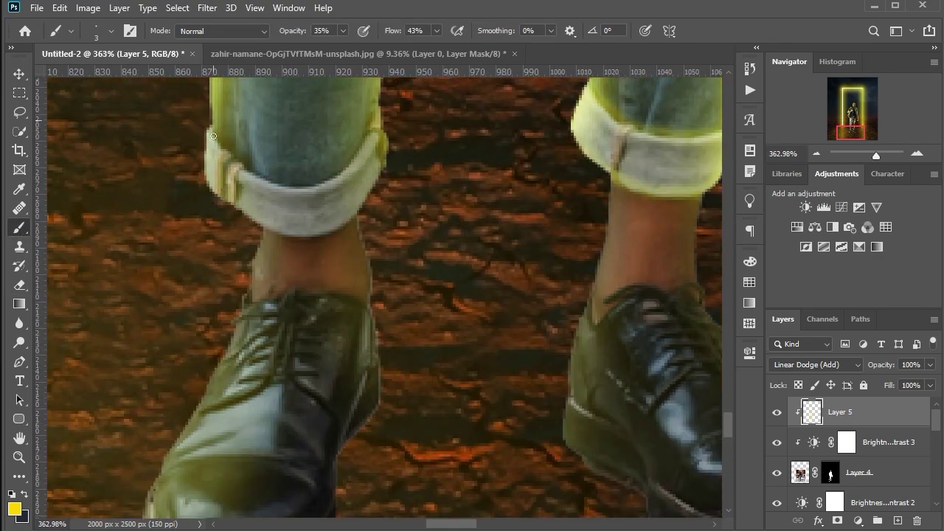
scroll(213, 135, up, 2)
scroll(213, 135, up, 2)
scroll(400, 196, down, 2)
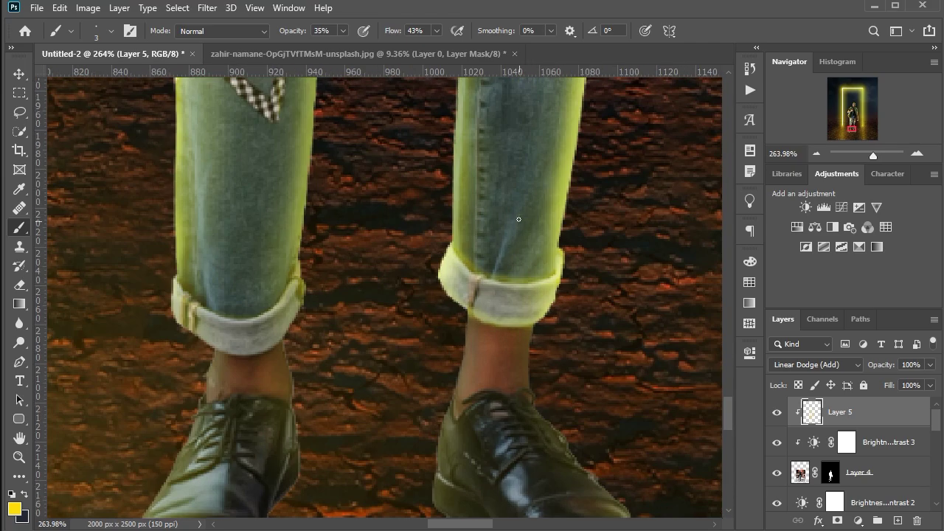
scroll(519, 219, down, 2)
scroll(509, 236, down, 2)
scroll(531, 206, down, 2)
scroll(543, 185, down, 2)
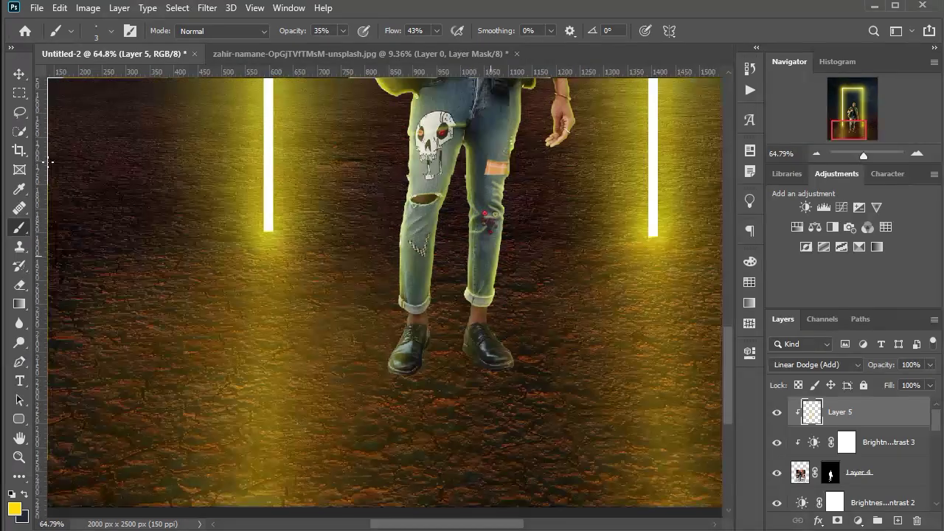
scroll(50, 161, up, 2)
scroll(368, 295, down, 1)
scroll(377, 342, up, 5)
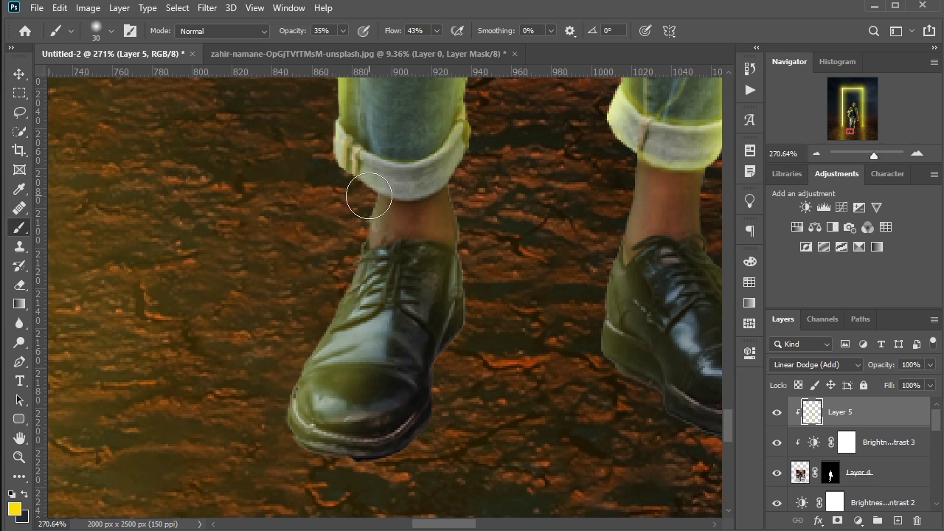
key(bracketleft)
key(bracketleft)
key(bracketleft)
drag(368, 196, 300, 433)
drag(632, 196, 598, 347)
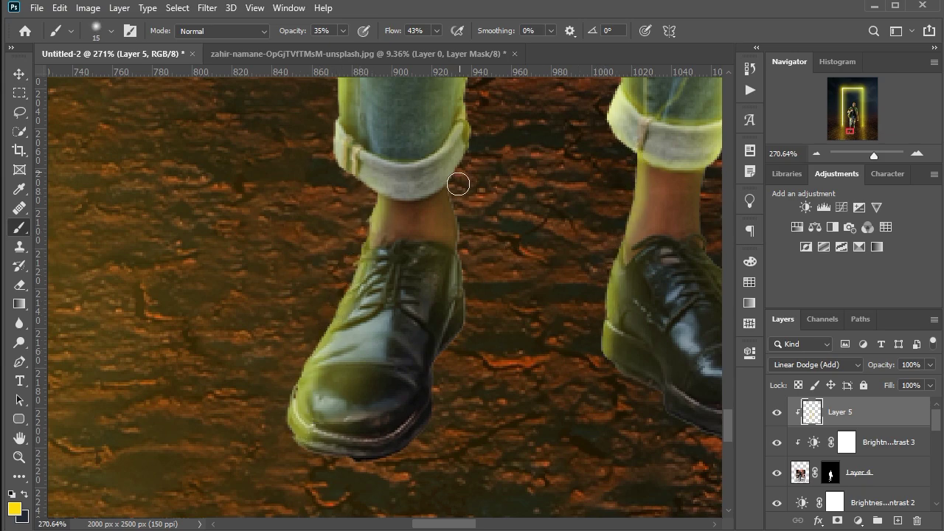
drag(460, 183, 480, 305)
Step: Paint yellow glow down the right shoe's edge
scroll(480, 306, down, 2)
mouse_move(640, 185)
mouse_down()
mouse_move(697, 325)
mouse_move(708, 380)
mouse_up()
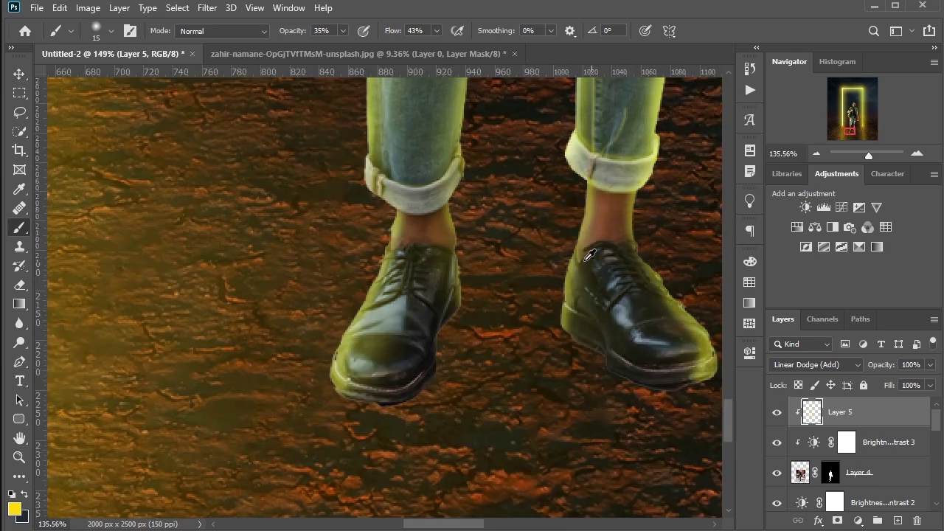
scroll(647, 273, down, 6)
scroll(879, 452, down, 1)
Step: Delete the unwanted extra layer and show the whole poster on screen
drag(880, 452, 880, 472)
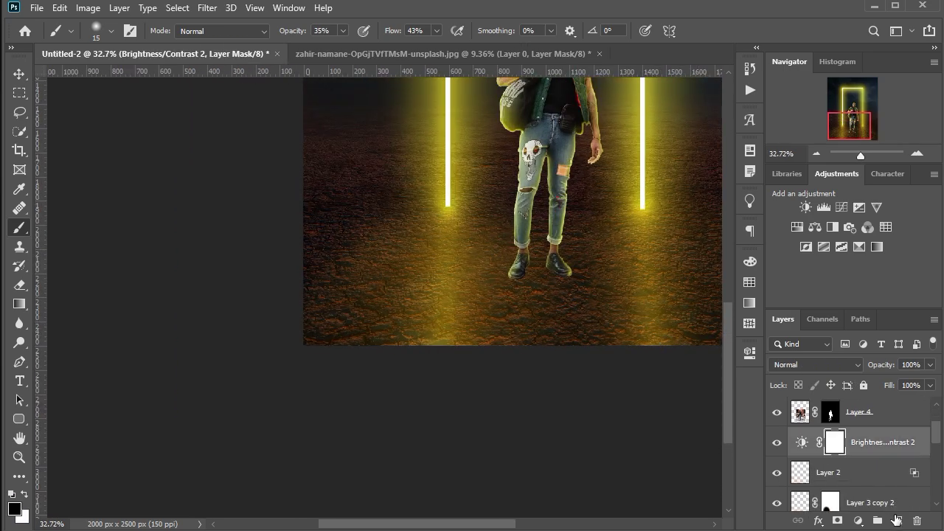
click(897, 520)
scroll(658, 411, down, 3)
key(v)
key(Delete)
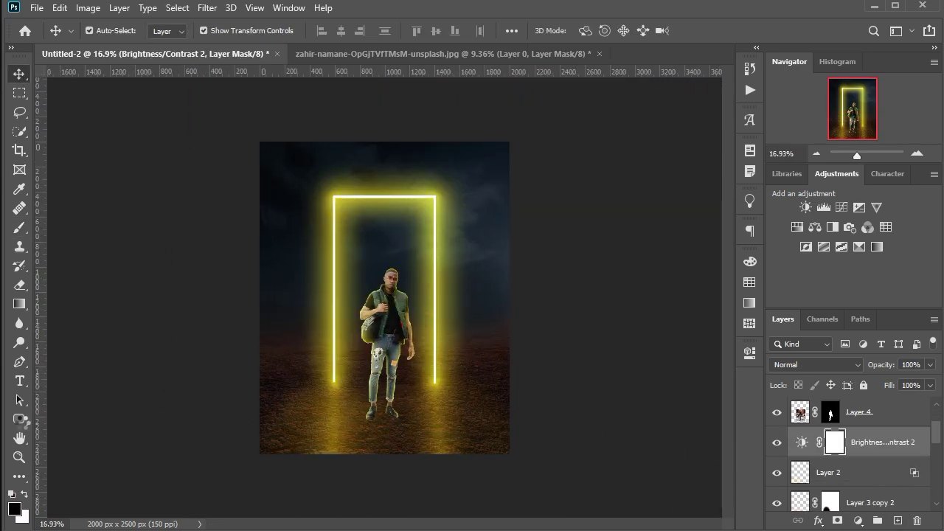
key(alt+bracketleft)
Step: Select Layer 2, switch to the Polygonal Lasso Tool, and add Layer 6 above it
click(19, 418)
right_click(19, 418)
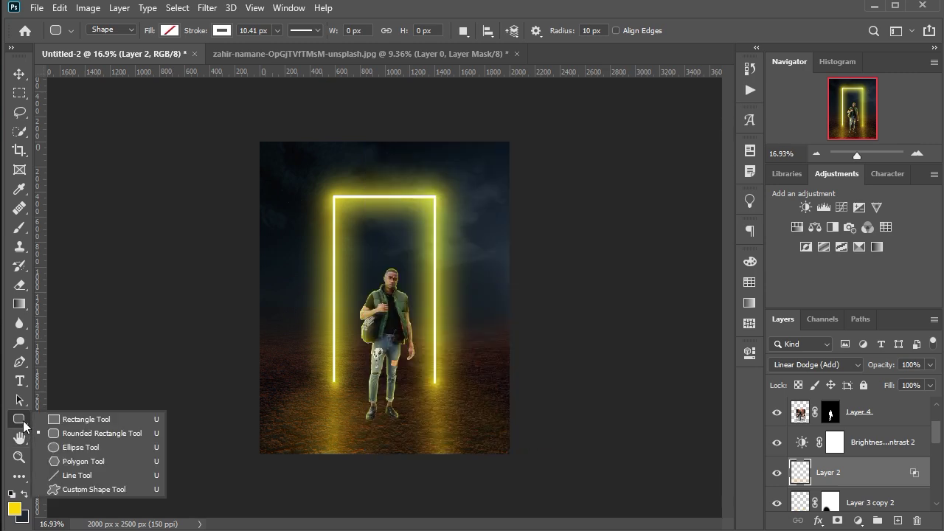
click(20, 112)
right_click(15, 119)
key(shift+l)
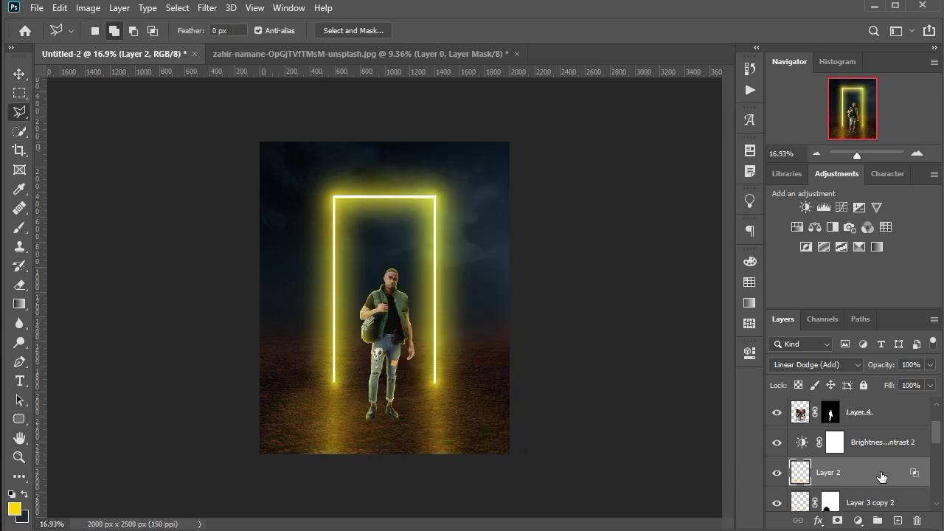
click(896, 522)
scroll(442, 398, up, 5)
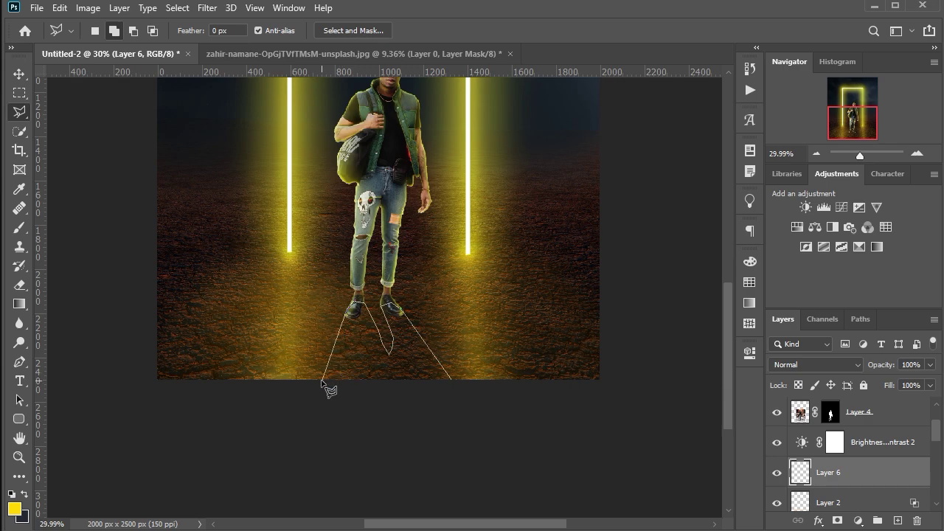
Step: Close the shadow outline below the feet and fill it with a black gradient on Layer 6
double_click(441, 382)
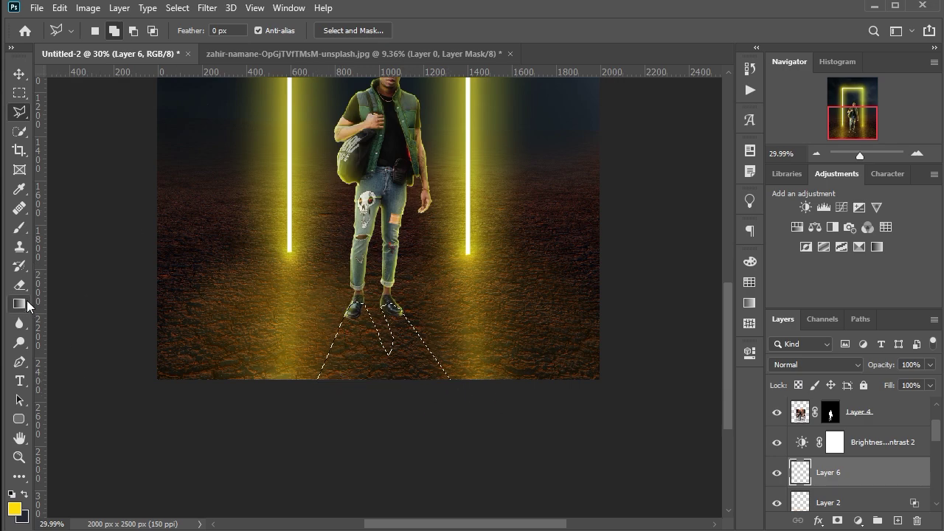
click(19, 303)
key(x)
drag(383, 347, 390, 487)
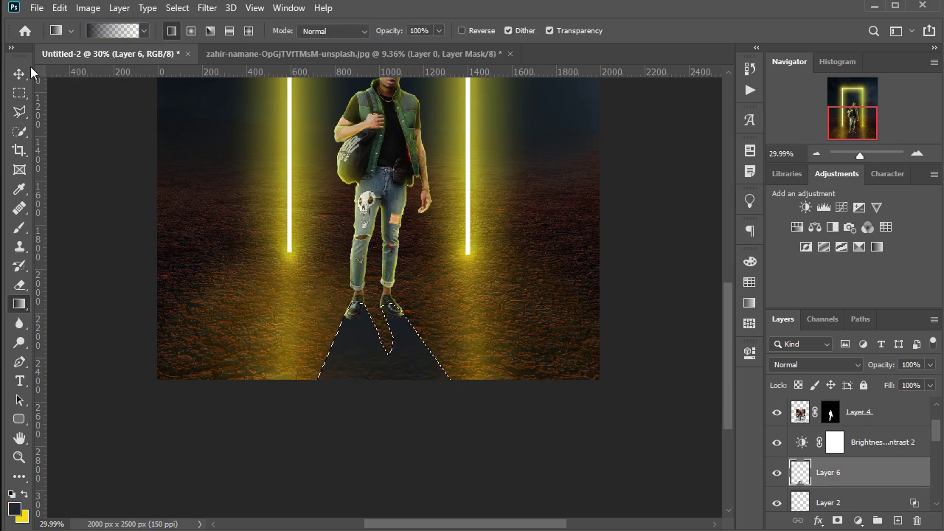
click(19, 74)
key(ctrl+d)
Step: Soften the shadow with a 3.6 px Gaussian Blur
scroll(390, 432, up, 3)
click(207, 8)
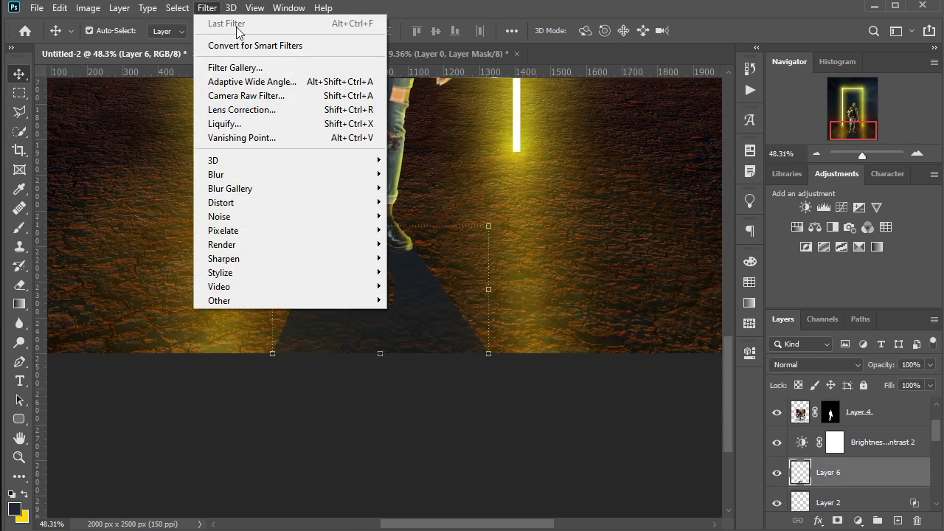
click(424, 230)
drag(656, 304, 602, 303)
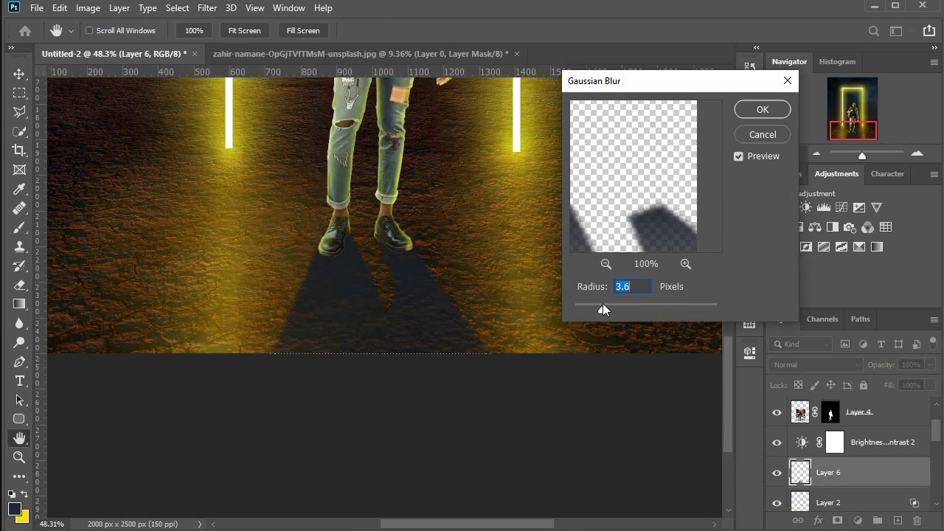
key(Return)
Step: Paint the shadow area and the gap between the legs with a black 300 px brush
key(b)
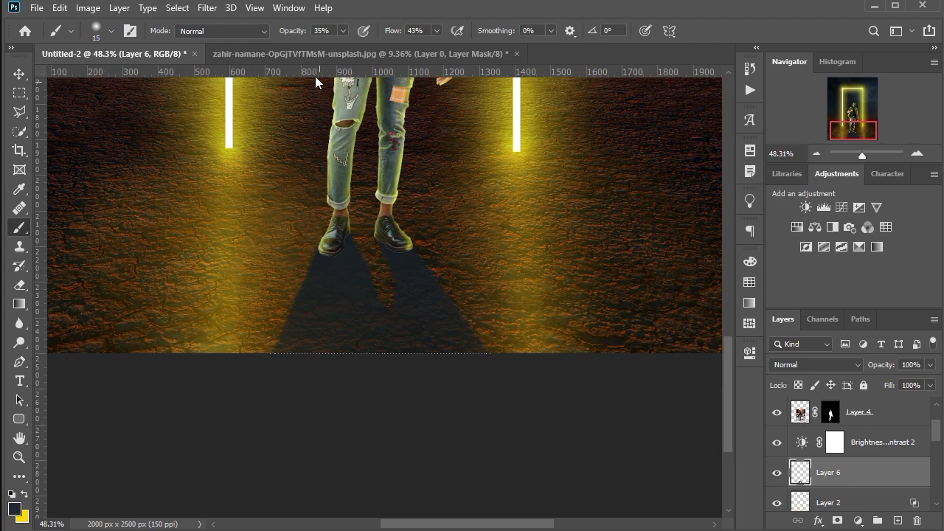
click(15, 509)
text(000000)
click(885, 280)
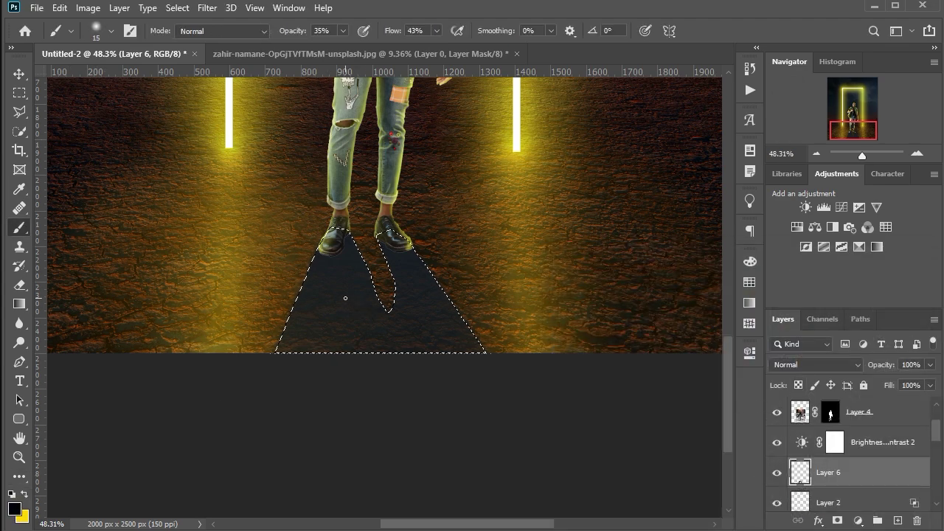
key(bracketright)
key(bracketright)
key(bracketright)
drag(347, 242, 414, 328)
key(ctrl+d)
drag(375, 305, 368, 236)
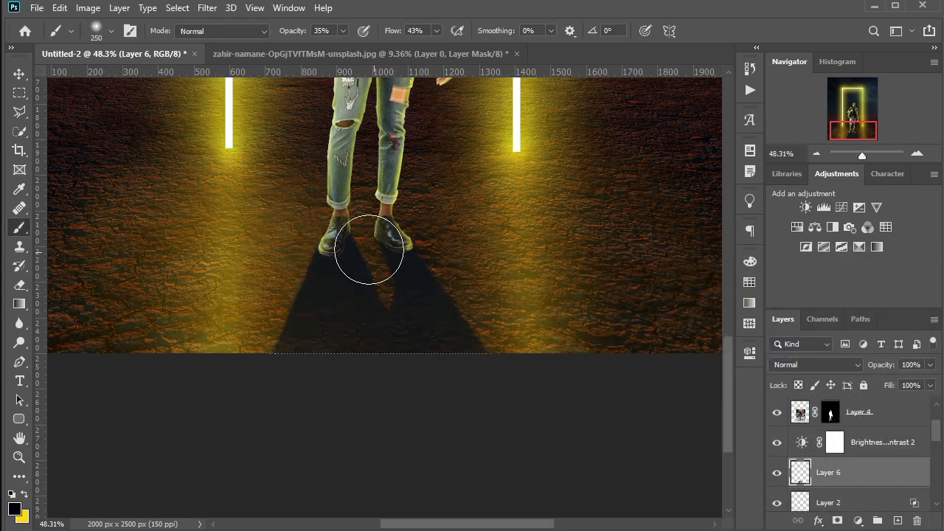
key(bracketleft)
key(bracketleft)
key(bracketleft)
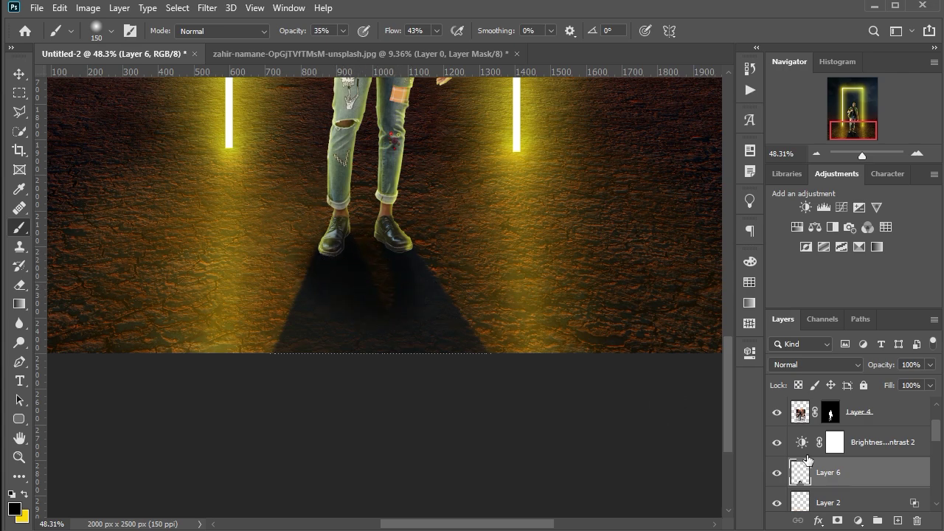
Step: On a new Layer 7 clipped to the man, darken both shoes with a 70 px black brush
key(alt+period)
key(ctrl+shift+alt+n)
scroll(403, 239, up, 3)
key(bracketleft)
key(bracketleft)
key(bracketleft)
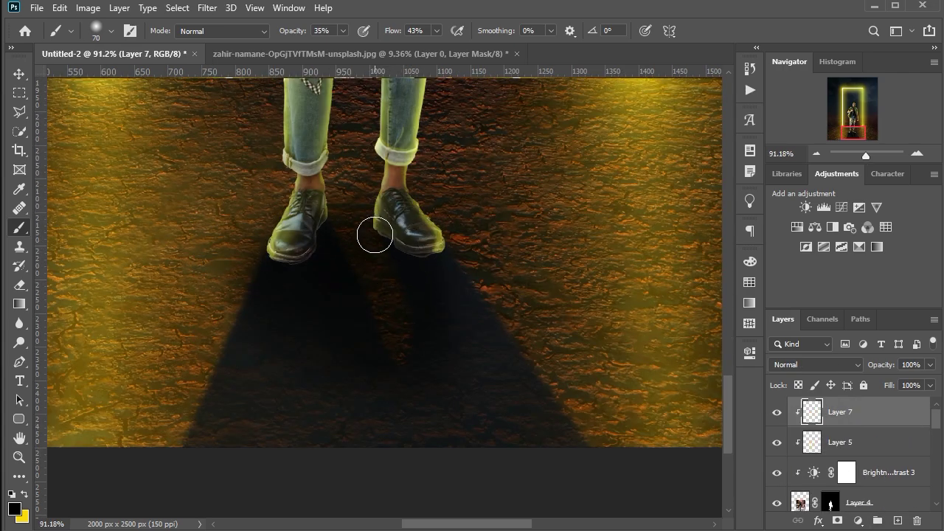
drag(373, 230, 398, 236)
drag(310, 243, 303, 207)
key(v)
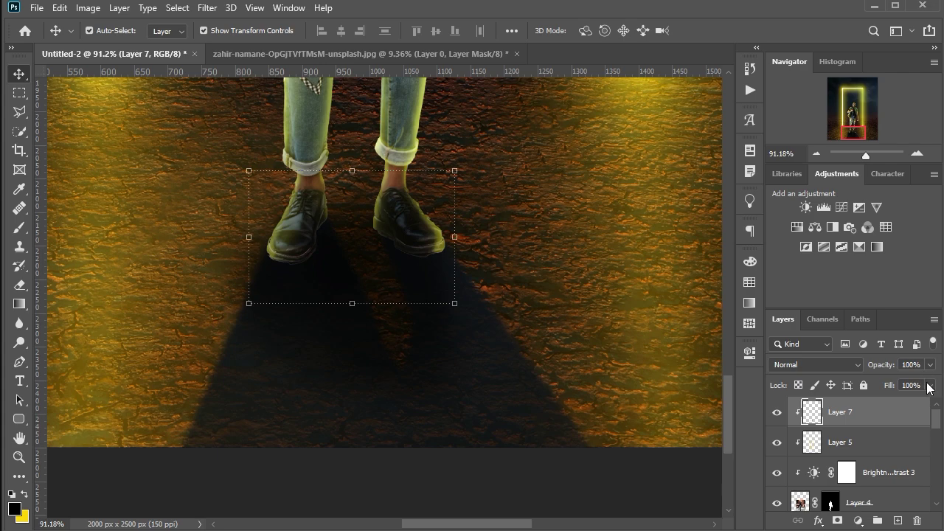
Step: Lower the fill of shadow Layer 6 to 43%
scroll(579, 343, down, 5)
click(884, 463)
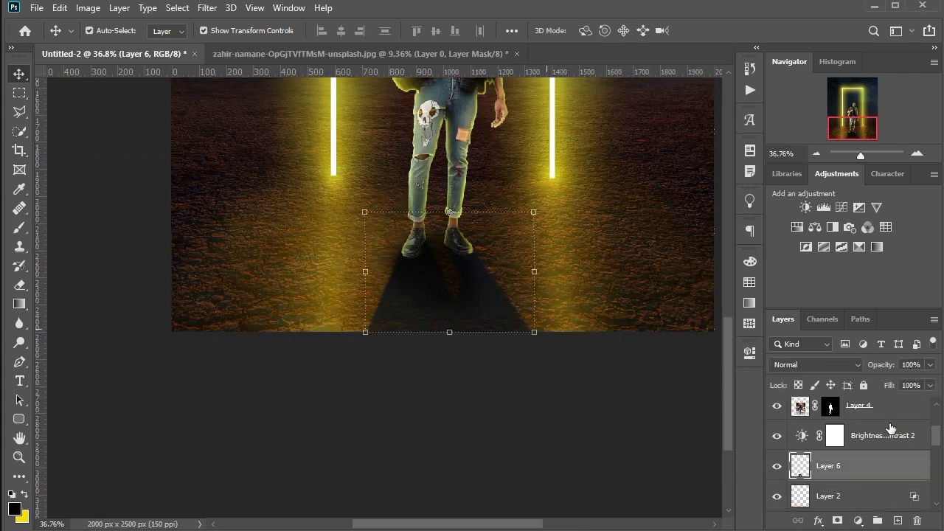
click(929, 384)
mouse_move(898, 405)
mouse_down()
mouse_move(889, 405)
mouse_move(935, 405)
mouse_move(904, 404)
mouse_up()
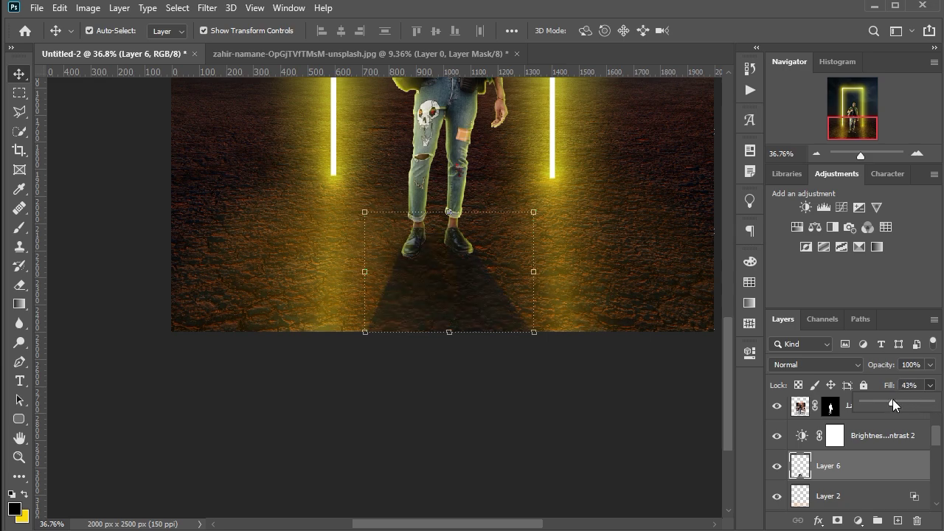
click(415, 393)
scroll(371, 393, down, 3)
Step: On a new layer above the shadow, brush dark contact shadows at the left toe and between the shoes
scroll(371, 393, up, 3)
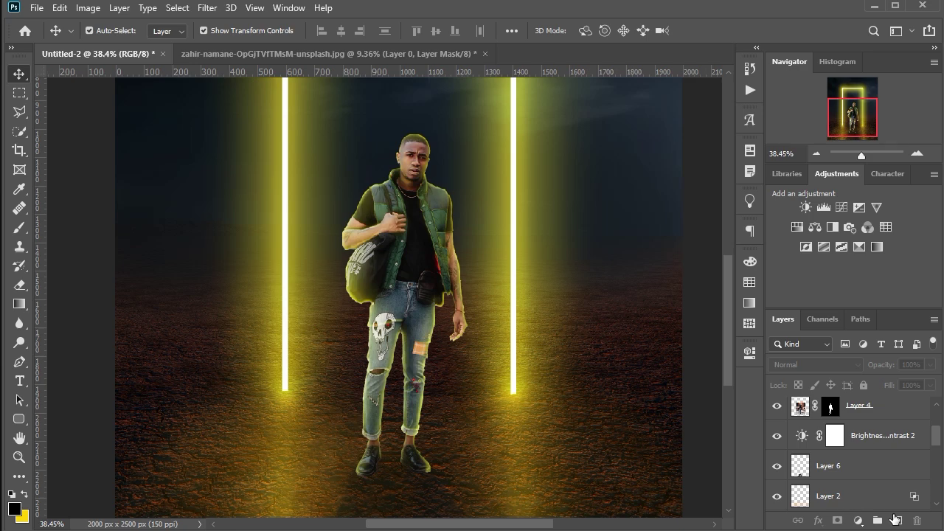
click(897, 520)
scroll(358, 472, up, 3)
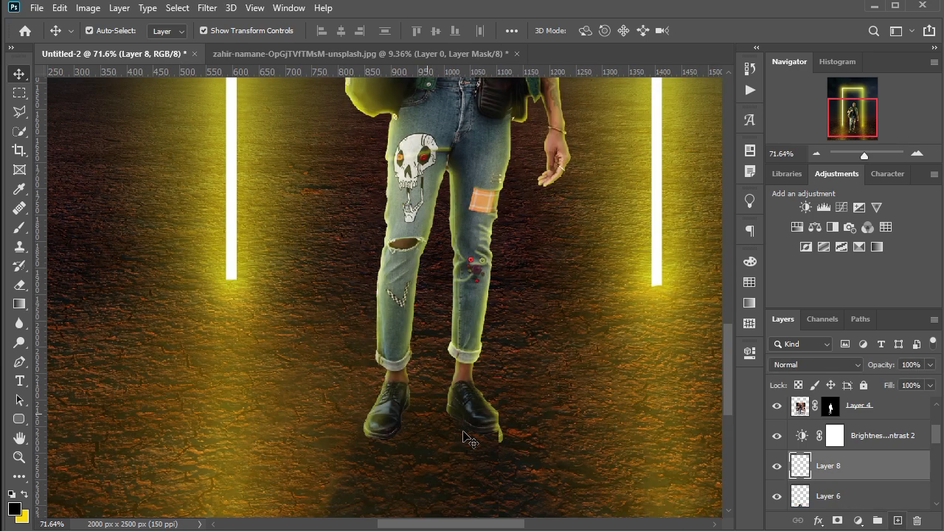
scroll(483, 348, up, 4)
click(19, 227)
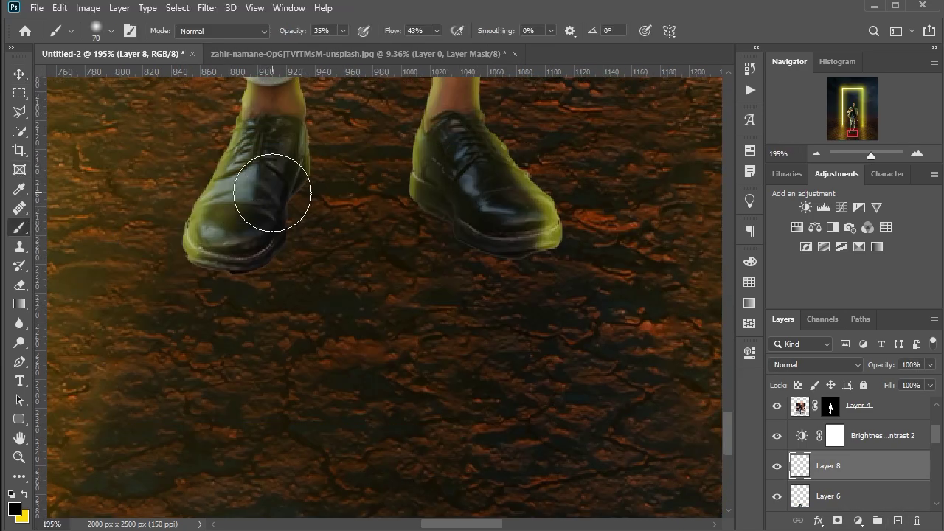
drag(254, 229, 242, 264)
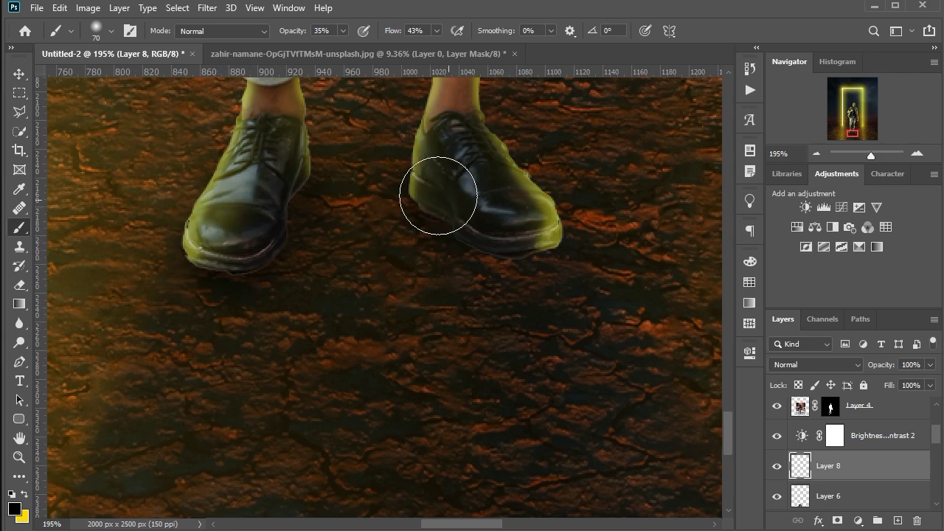
drag(365, 195, 312, 204)
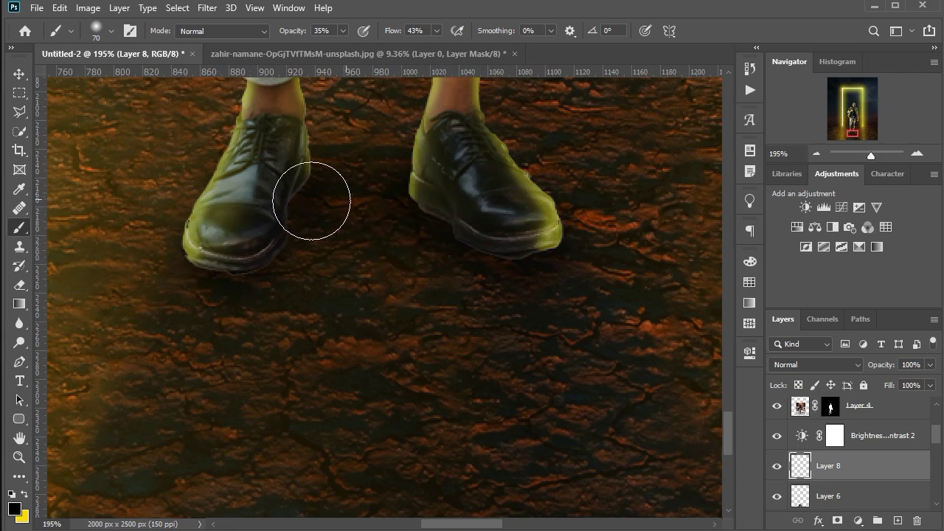
Step: On Layer 4's mask, use a hard 9 px brush at 100% opacity and flow to mask the yellow glow off the left sole
click(830, 406)
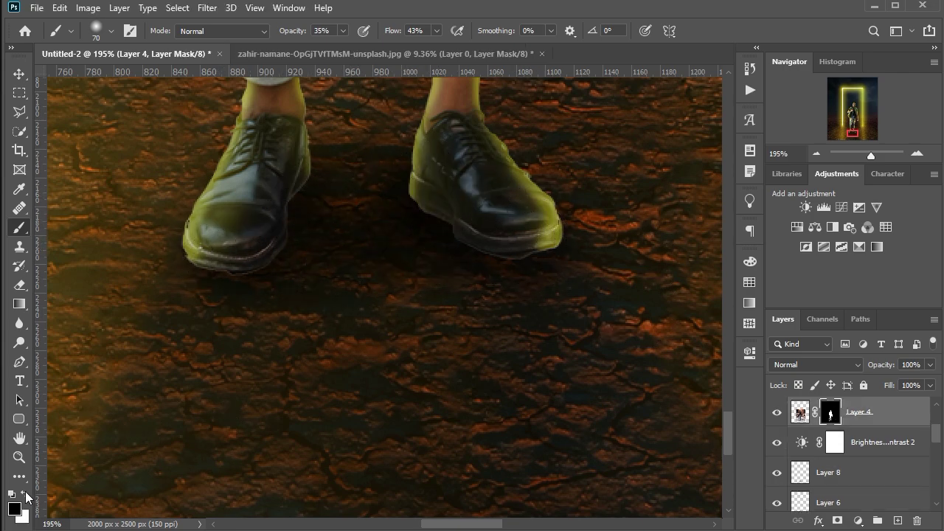
text(10040)
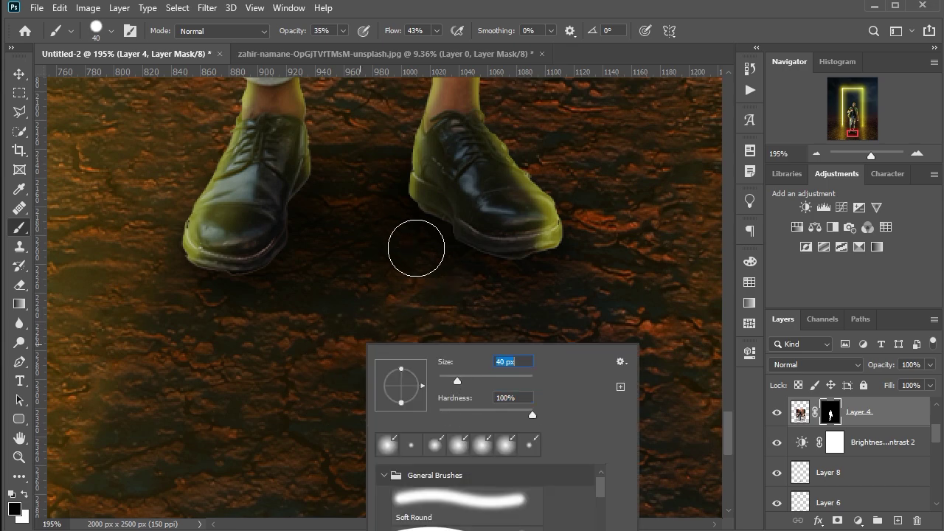
key(Return)
key(bracketleft)
key(bracketleft)
key(bracketleft)
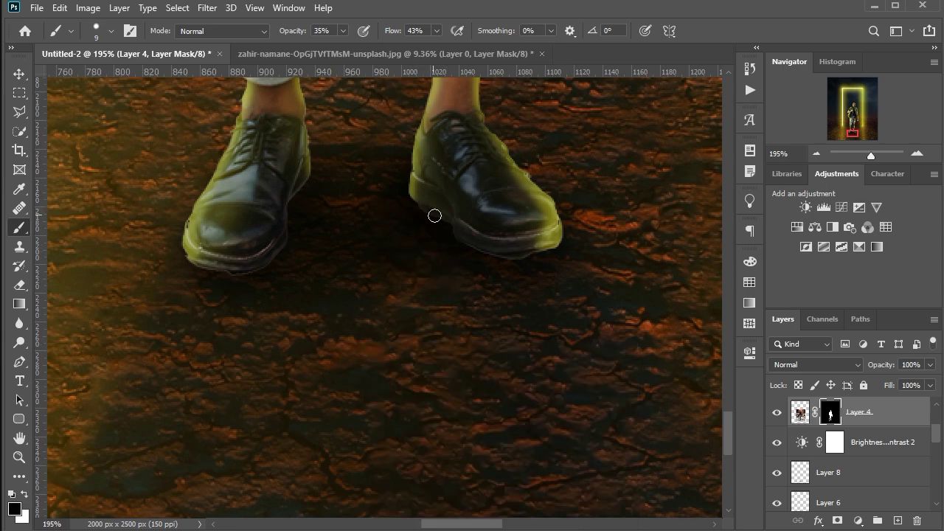
key(0)
key(shift+0)
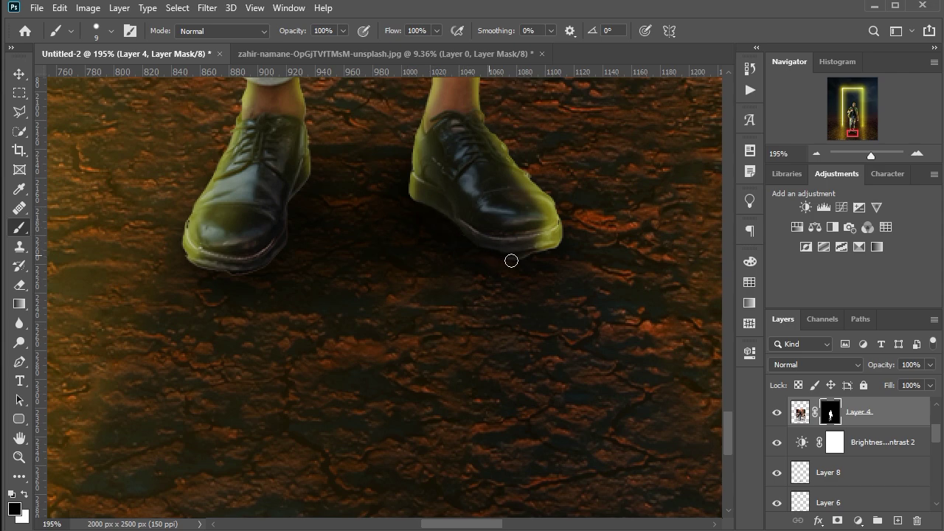
drag(178, 258, 219, 271)
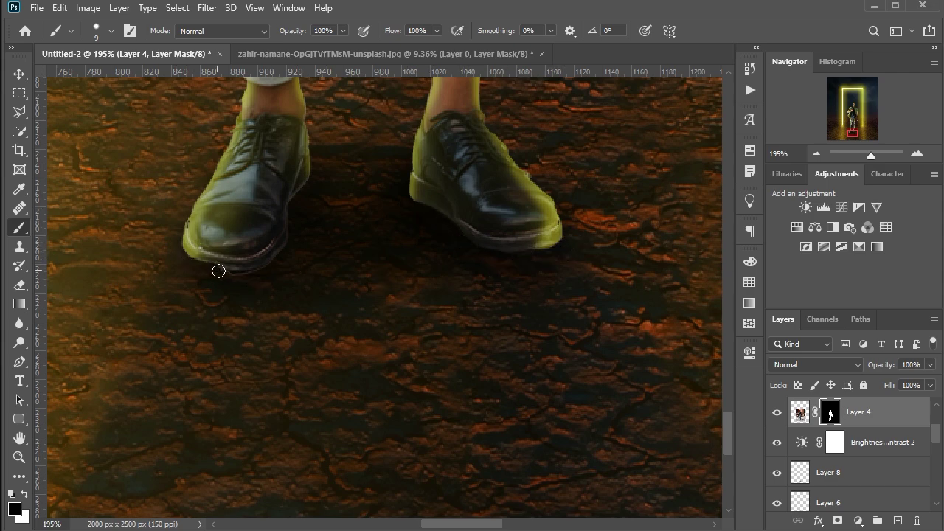
scroll(300, 210, down, 5)
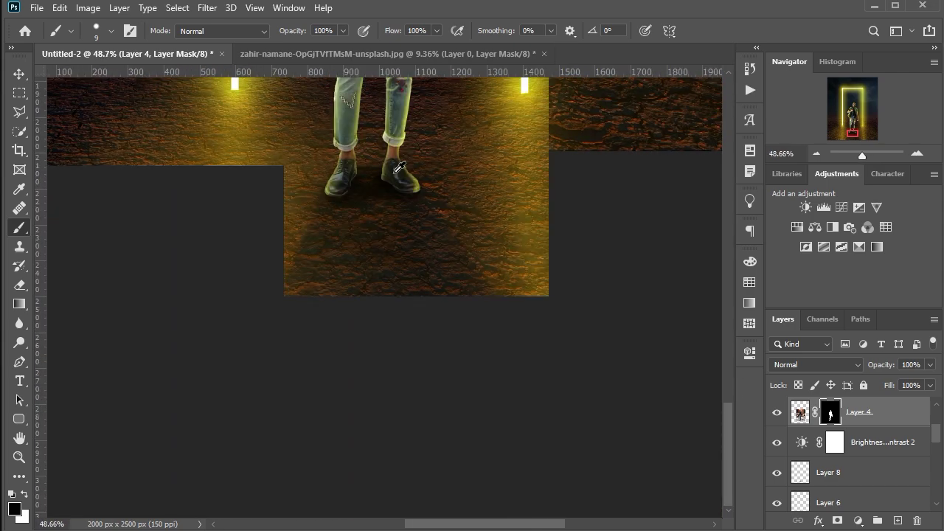
key(v)
scroll(398, 336, up, 1)
Step: Blur the Layer 6 shadow with a Gaussian Blur of about 70 px
click(390, 389)
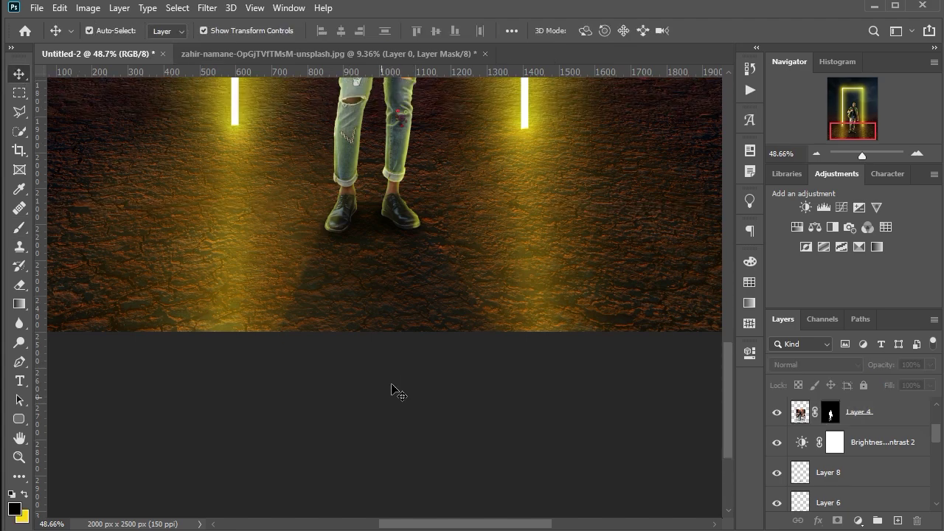
scroll(392, 389, down, 4)
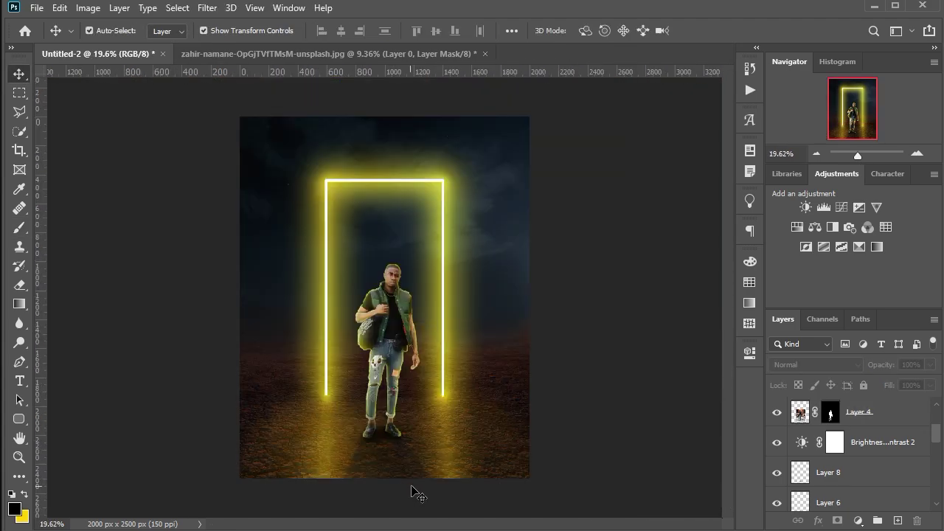
click(417, 471)
click(207, 7)
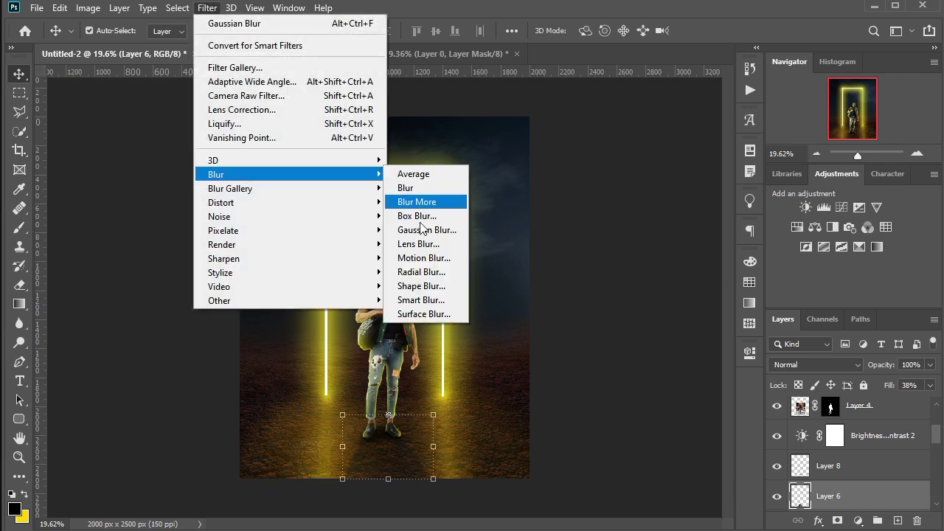
click(420, 232)
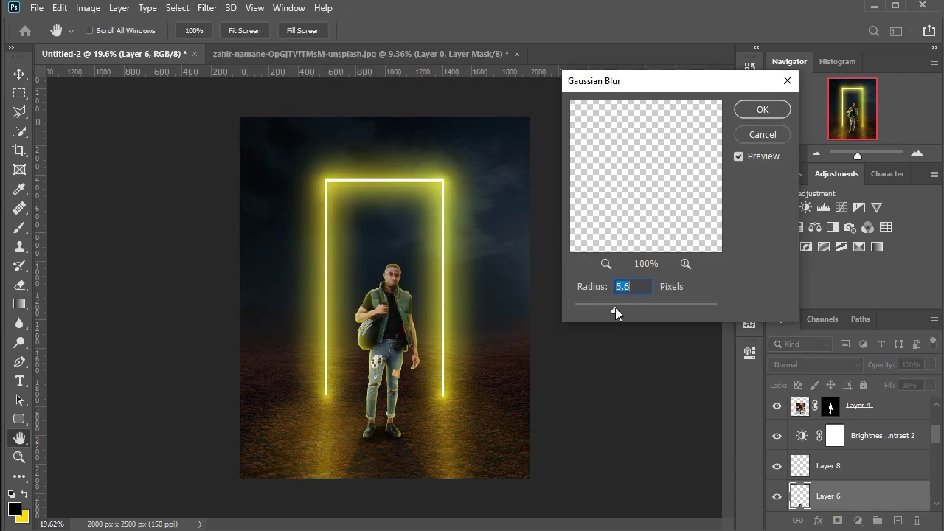
drag(616, 313, 657, 310)
click(774, 116)
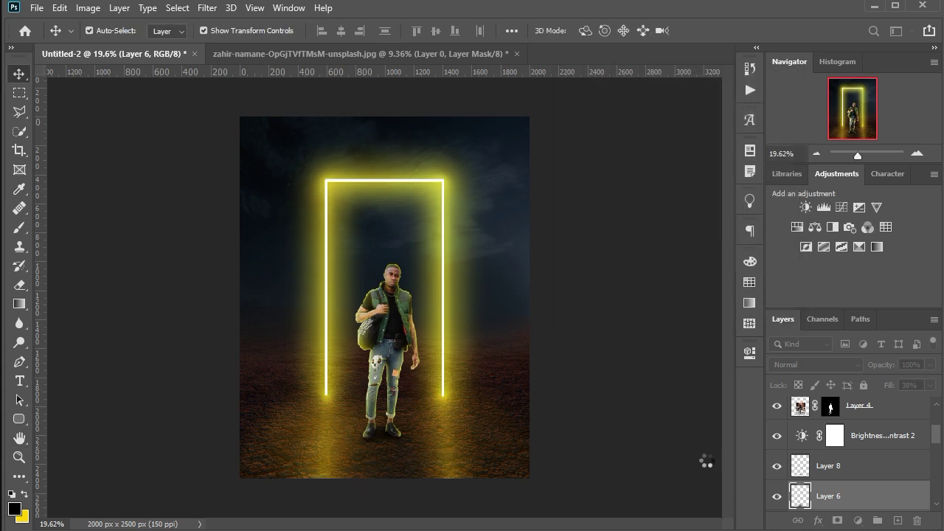
Step: Raise the shadow layer's fill from 38% to 48%
click(929, 385)
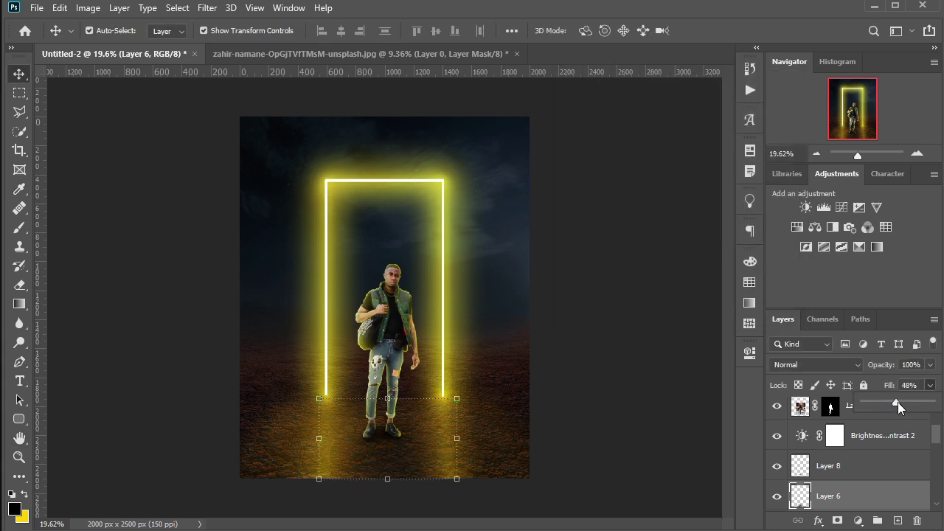
click(526, 407)
scroll(402, 295, up, 1)
Step: Select Linear Dodge Layer 5 and set a yellow brush to about 6% opacity, 15% flow and 30 px
scroll(406, 175, up, 1)
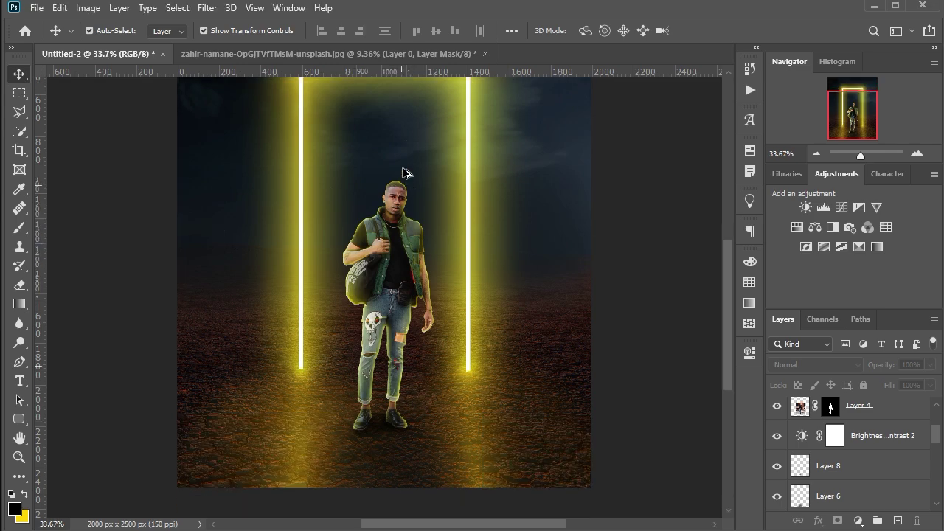
scroll(398, 138, up, 1)
scroll(398, 138, up, 4)
scroll(848, 443, up, 2)
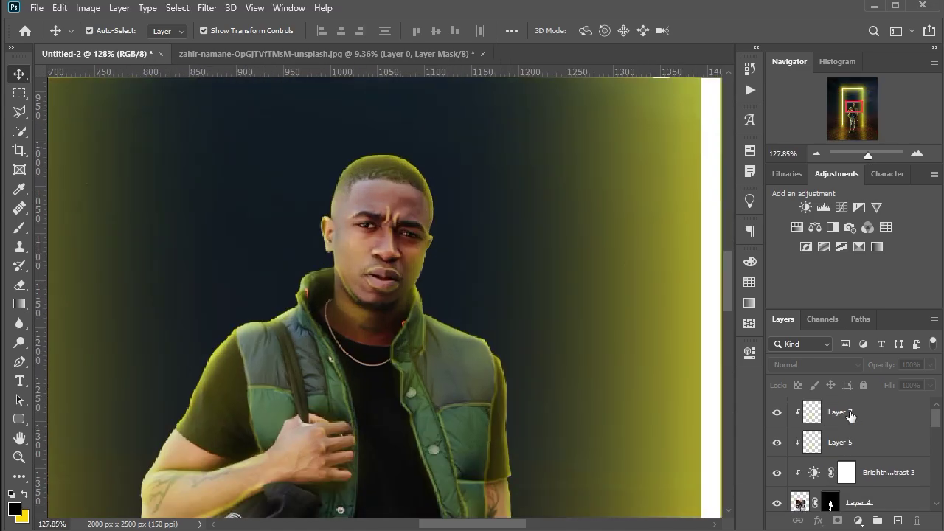
click(840, 412)
click(845, 443)
click(19, 227)
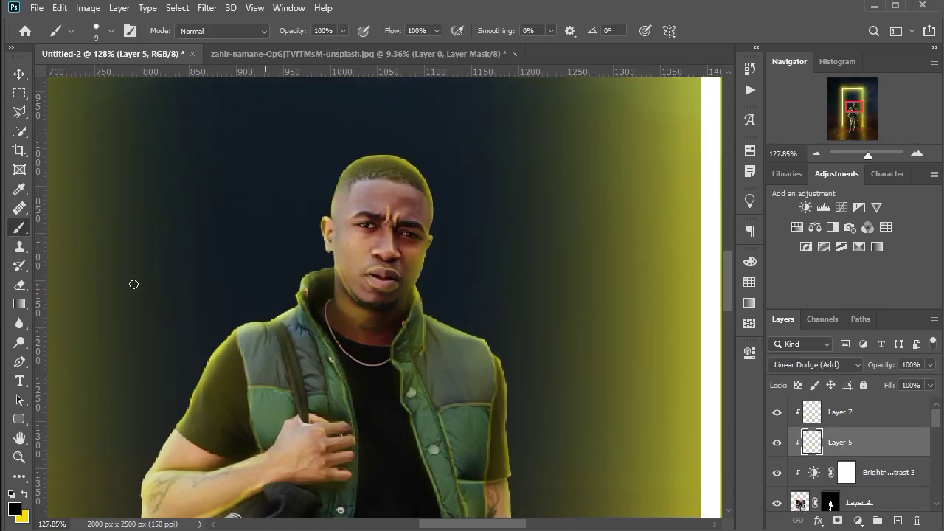
click(27, 494)
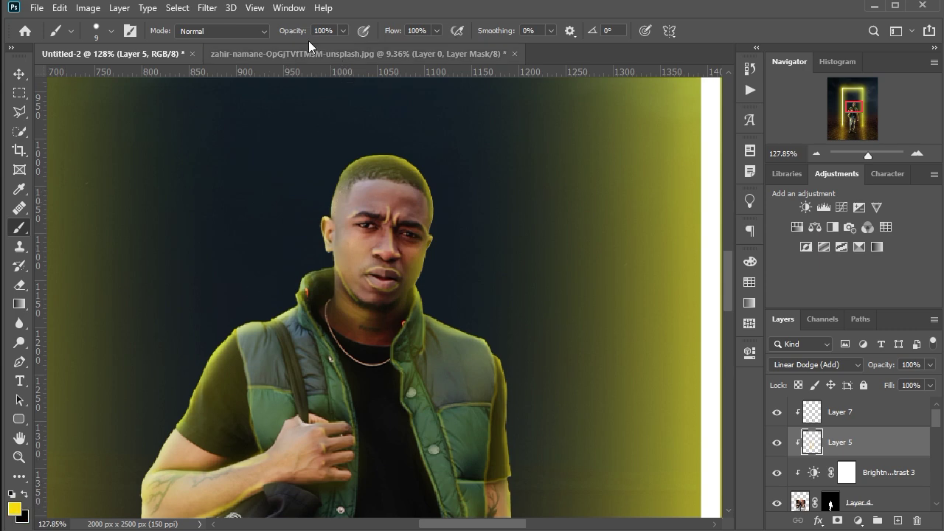
drag(293, 31, 238, 30)
drag(395, 30, 336, 33)
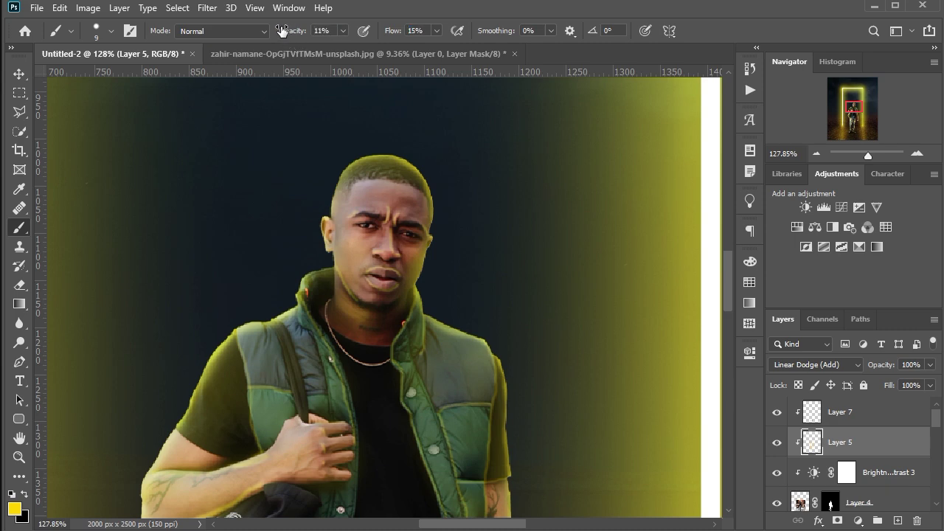
key(bracketright)
key(bracketright)
key(bracketright)
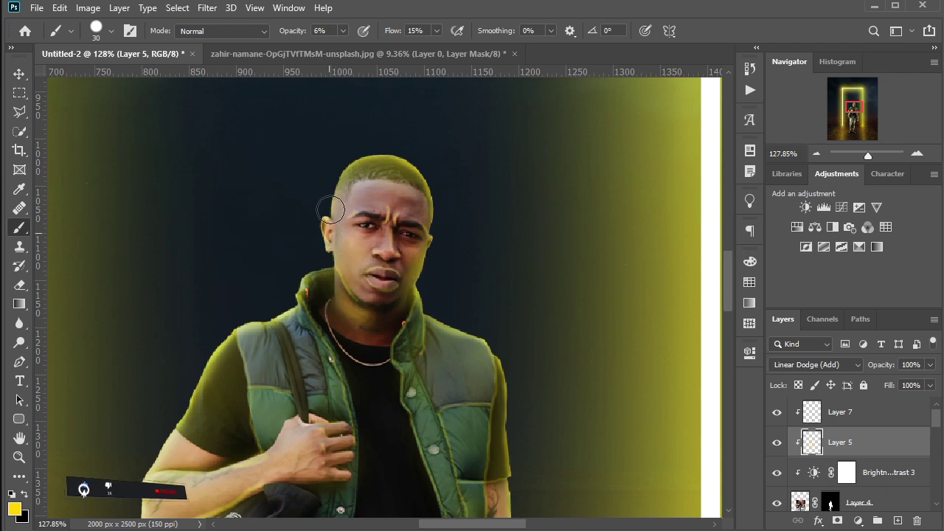
Step: Lower the brightness slightly in the man's Brightness/Contrast 3 adjustment
click(21, 73)
scroll(373, 151, down, 5)
scroll(413, 309, up, 2)
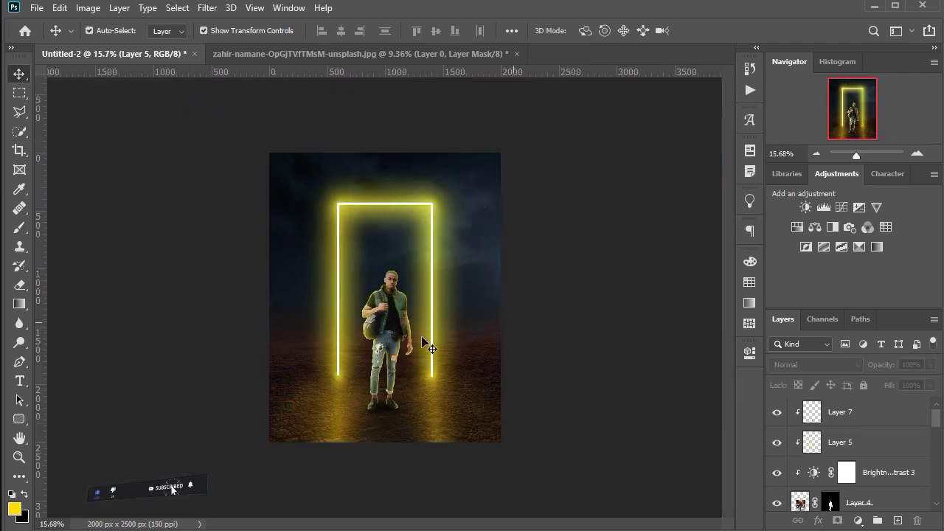
scroll(515, 339, down, 1)
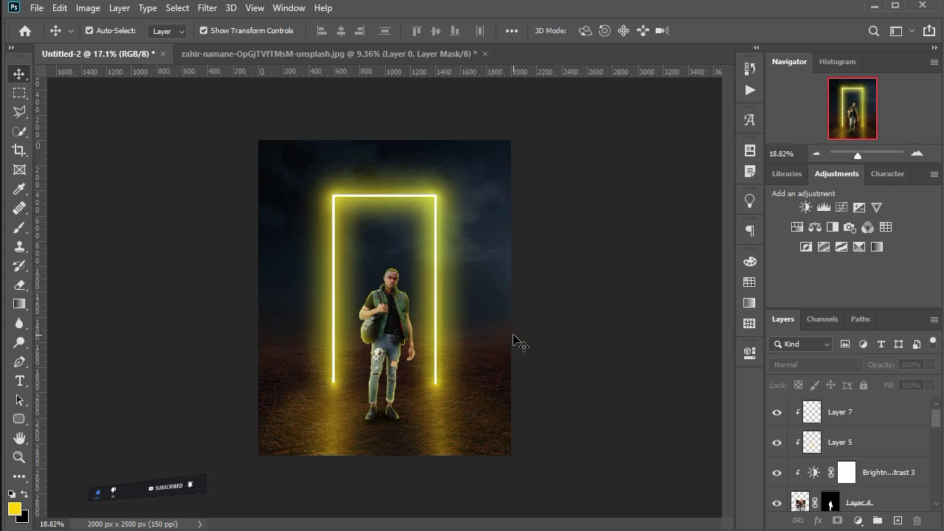
scroll(515, 336, up, 1)
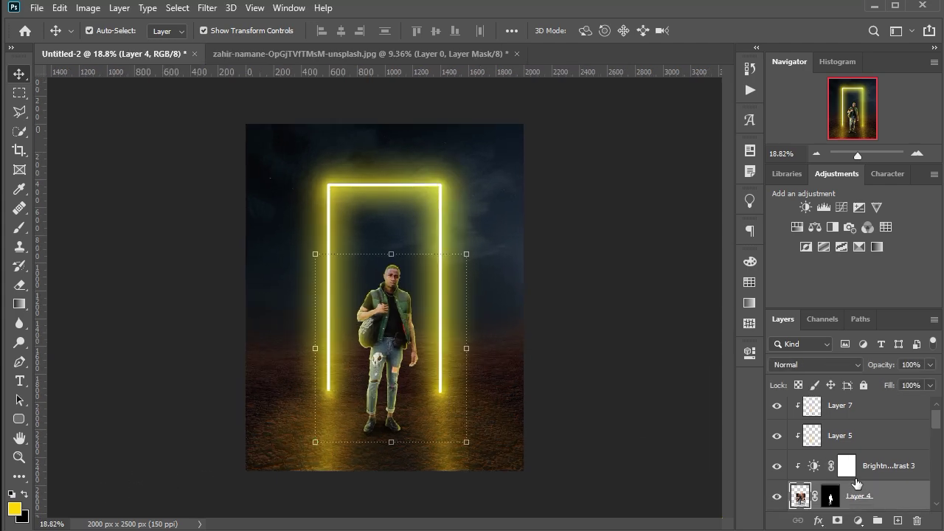
click(783, 459)
drag(611, 314, 605, 317)
Step: Add a Curves adjustment above the man, pulling the midtones and highlights down to darken him
click(707, 219)
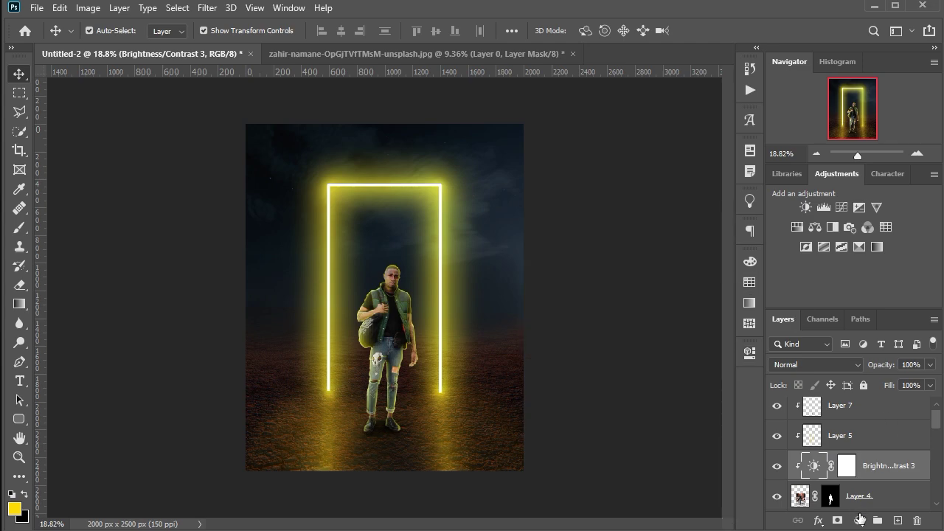
click(858, 521)
click(848, 336)
drag(651, 362, 651, 374)
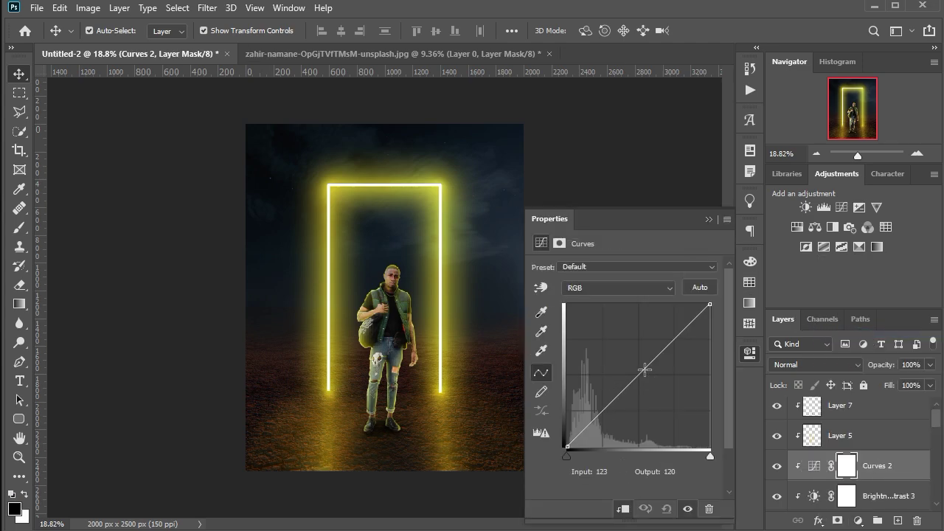
drag(399, 271, 514, 337)
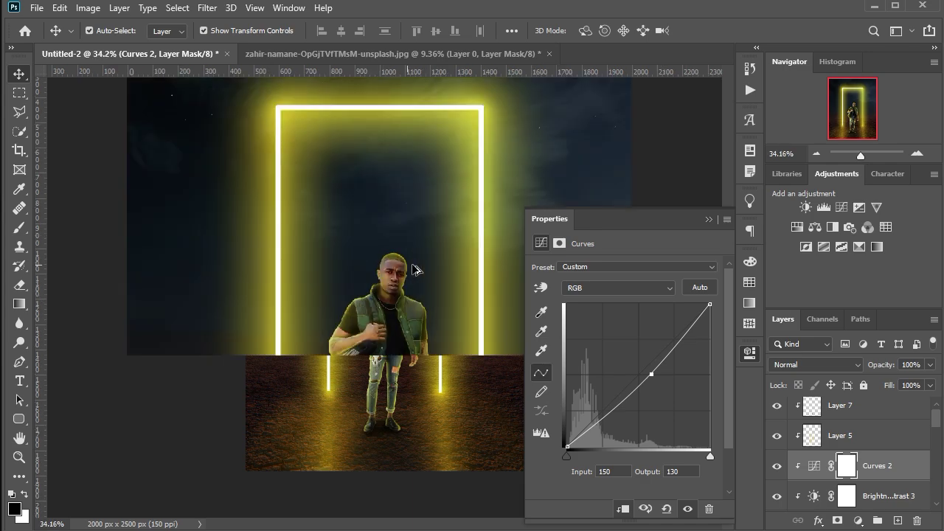
drag(651, 373, 635, 390)
drag(672, 357, 675, 348)
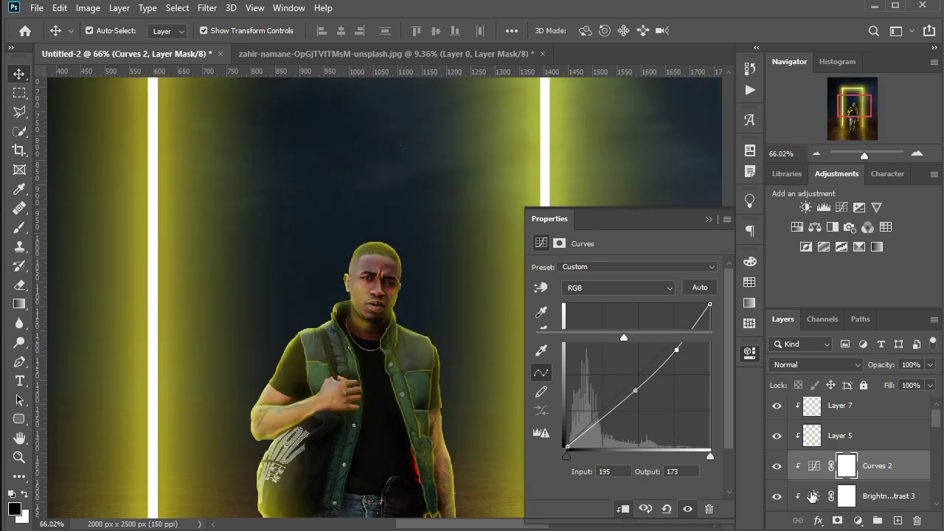
Step: Raise the contrast in Brightness/Contrast 3 to 35
key(alt+bracketleft)
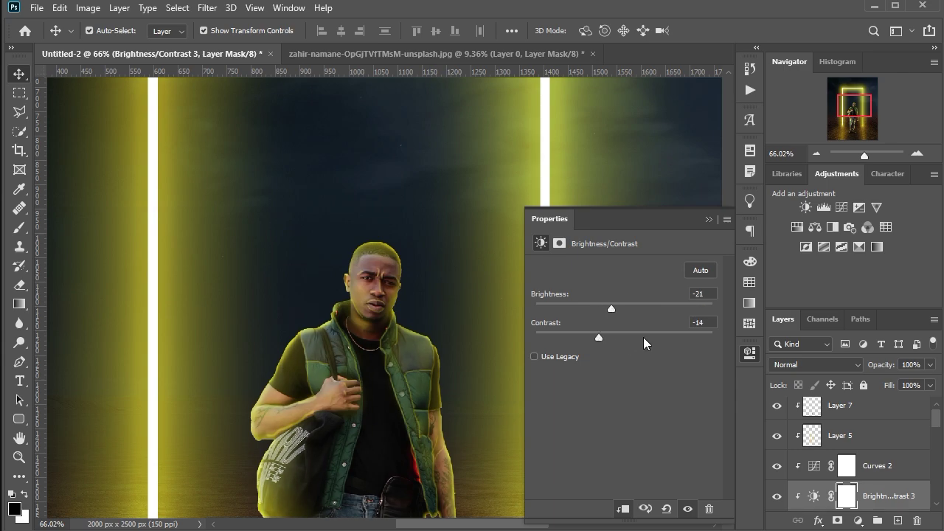
drag(651, 337, 655, 337)
scroll(413, 265, down, 5)
scroll(420, 265, up, 5)
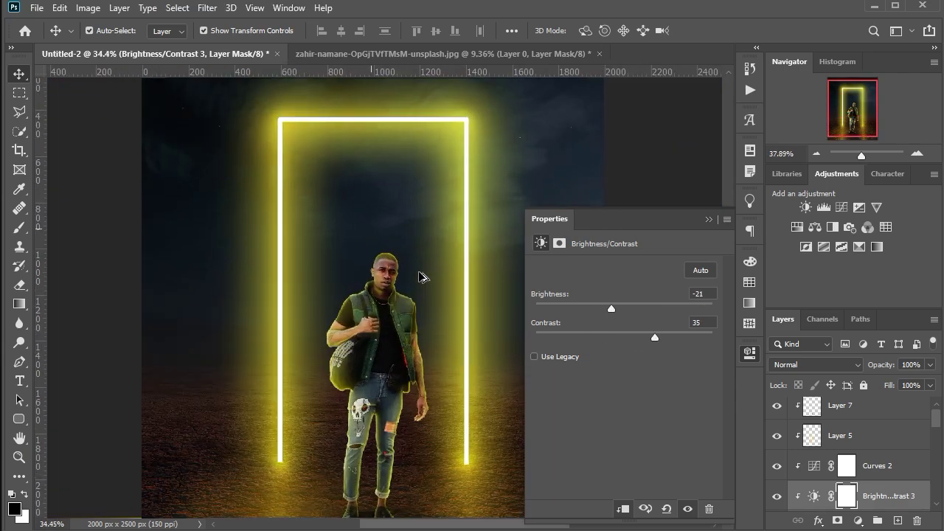
scroll(409, 273, down, 3)
scroll(410, 273, down, 3)
scroll(409, 274, up, 1)
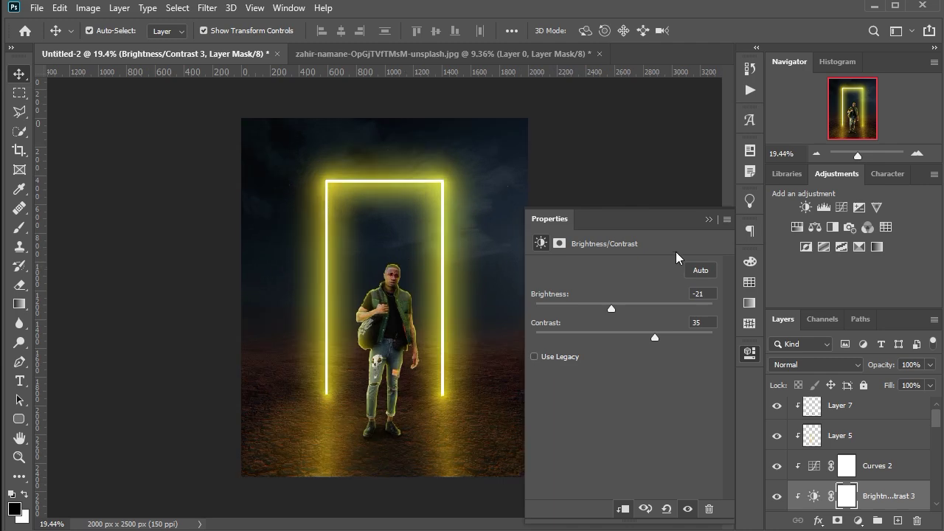
click(708, 219)
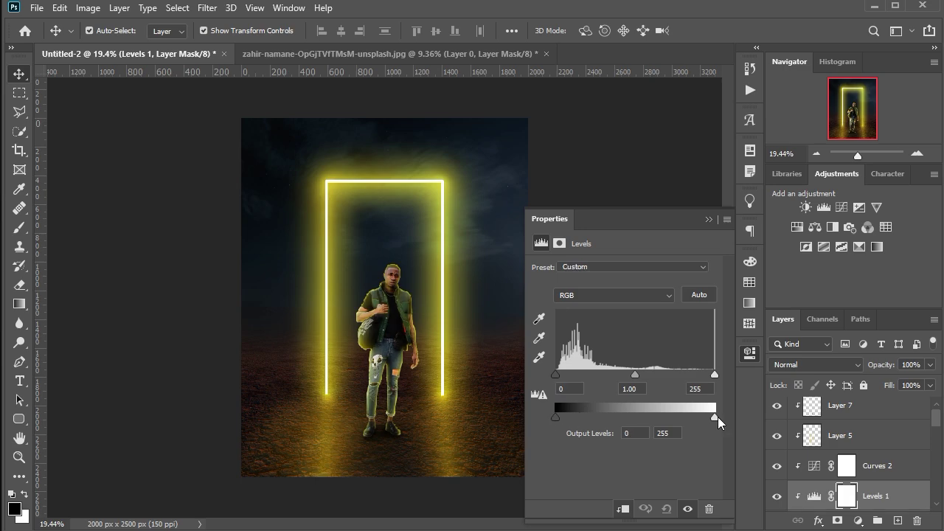
Step: Set the Levels 1 white output to 203, then lower the layer's fill below 100%
drag(714, 417, 682, 418)
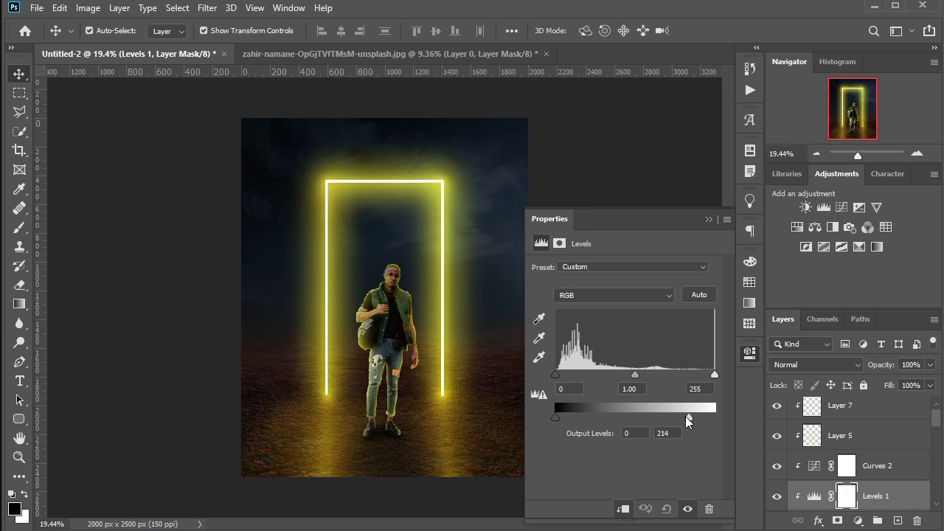
click(708, 219)
drag(858, 154, 863, 155)
click(930, 384)
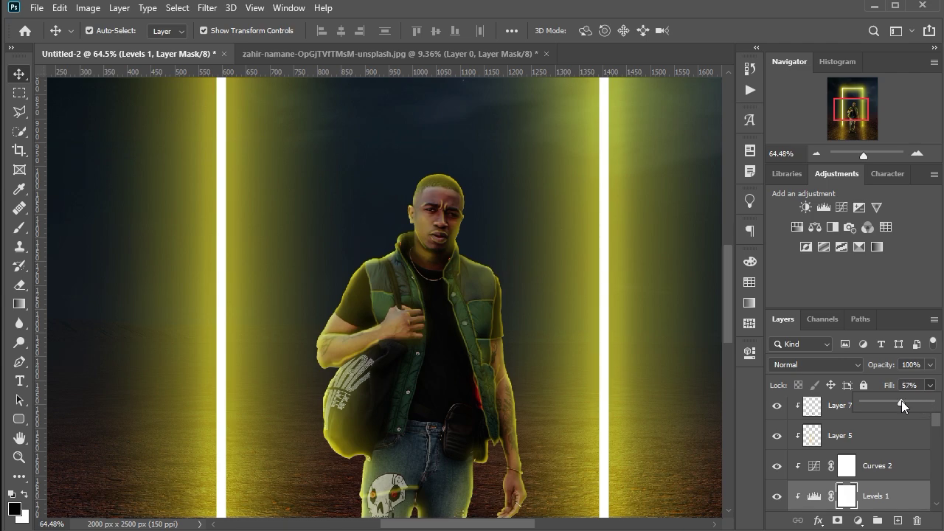
drag(928, 403, 923, 403)
key(alt+bracketright)
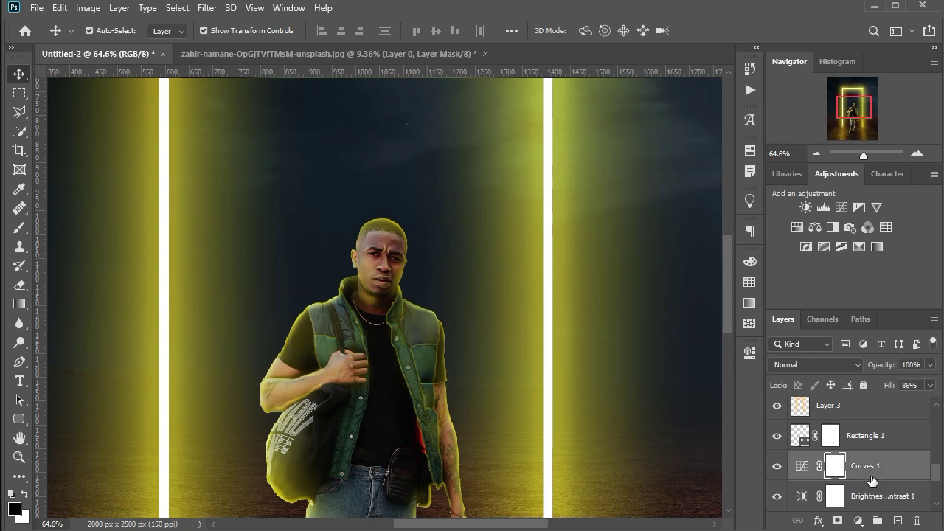
Step: Add a clipped Hue/Saturation adjustment lowering the man's saturation to -22
click(796, 228)
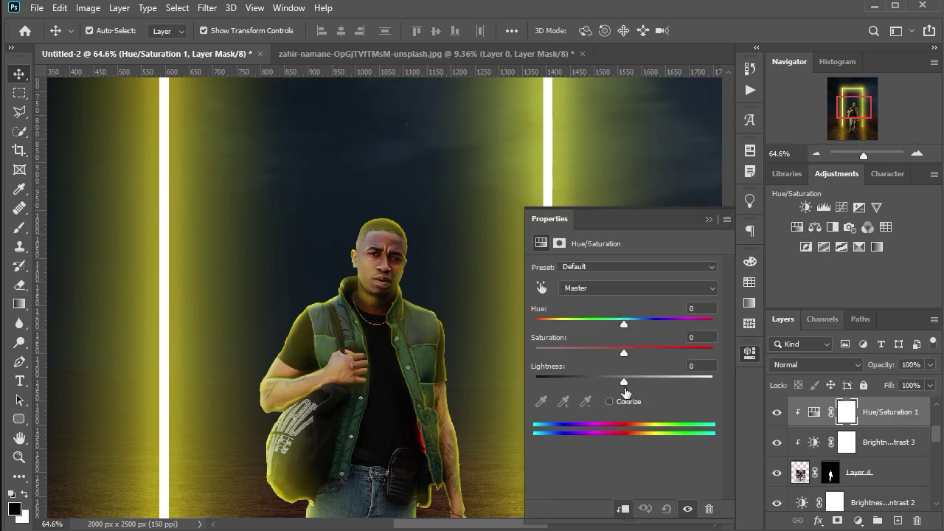
drag(624, 348, 600, 350)
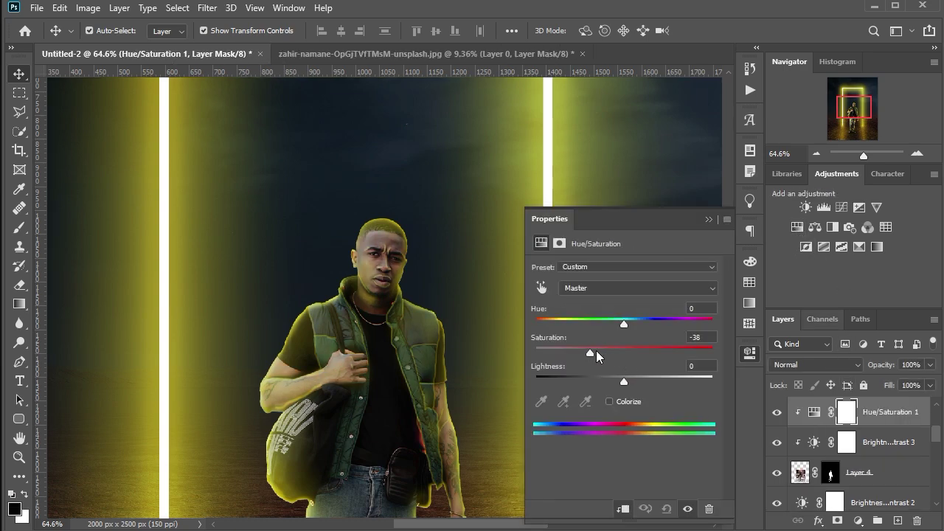
drag(624, 381, 619, 382)
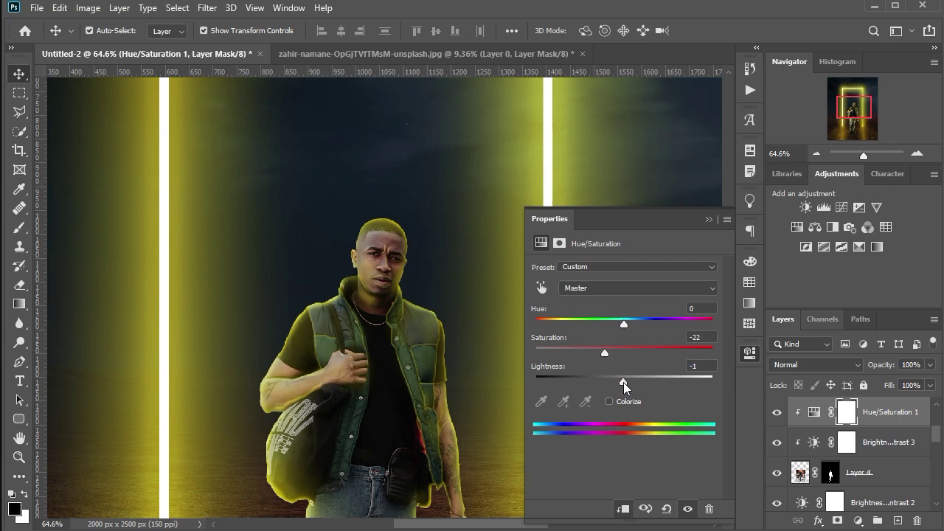
drag(606, 348, 607, 348)
click(708, 219)
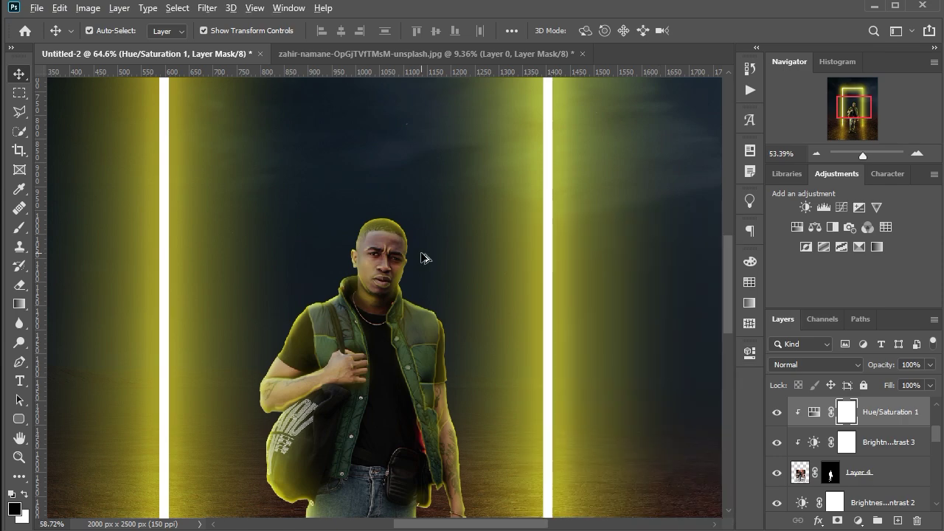
key(ctrl+0)
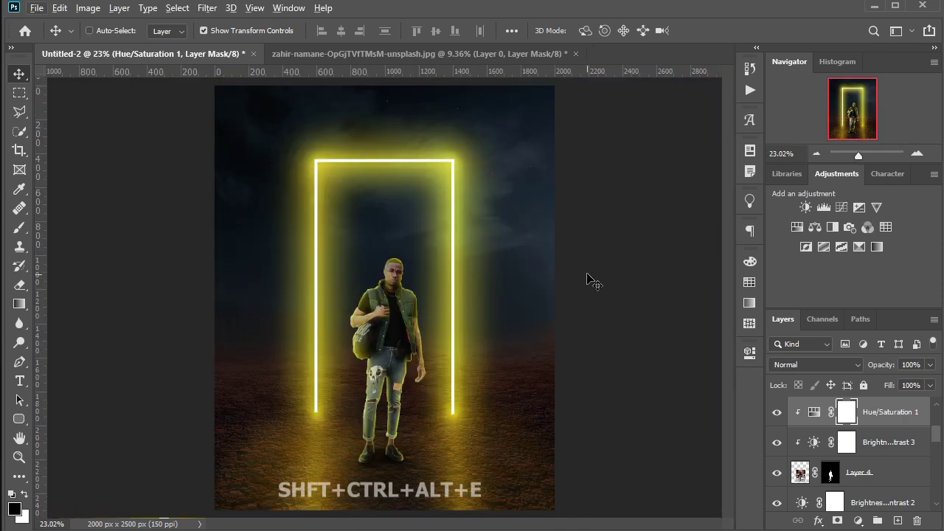
Step: Stamp all visible layers into Layer 9, convert it to a smart object, and set Camera Raw Temperature +21
key(ctrl+shift+alt+e)
right_click(824, 415)
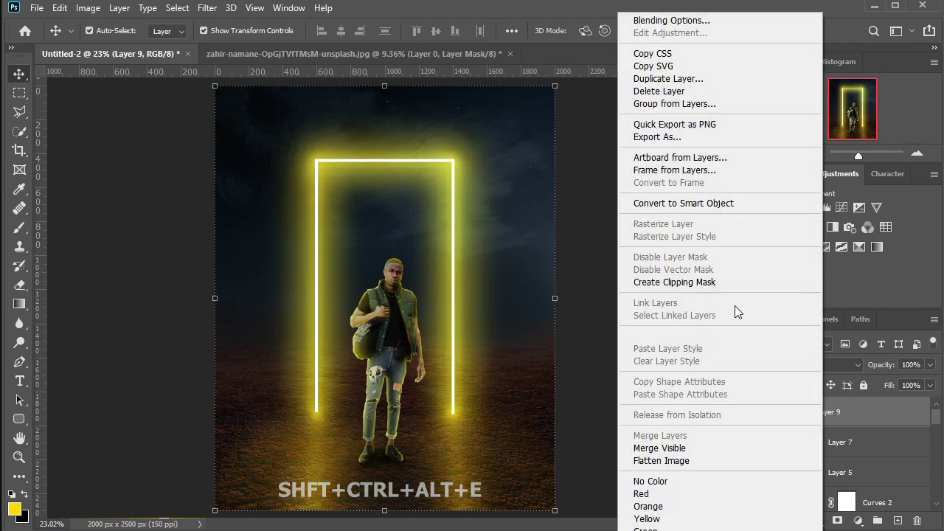
click(719, 204)
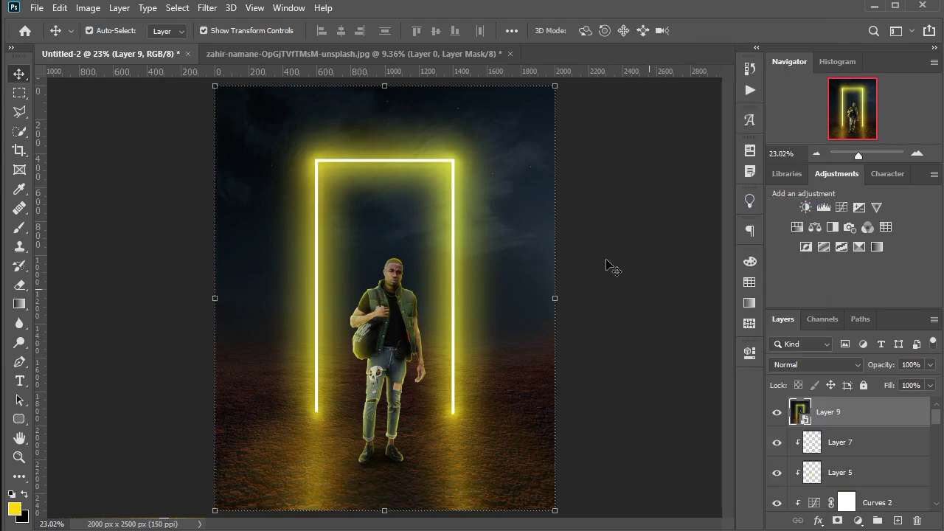
click(208, 8)
click(221, 95)
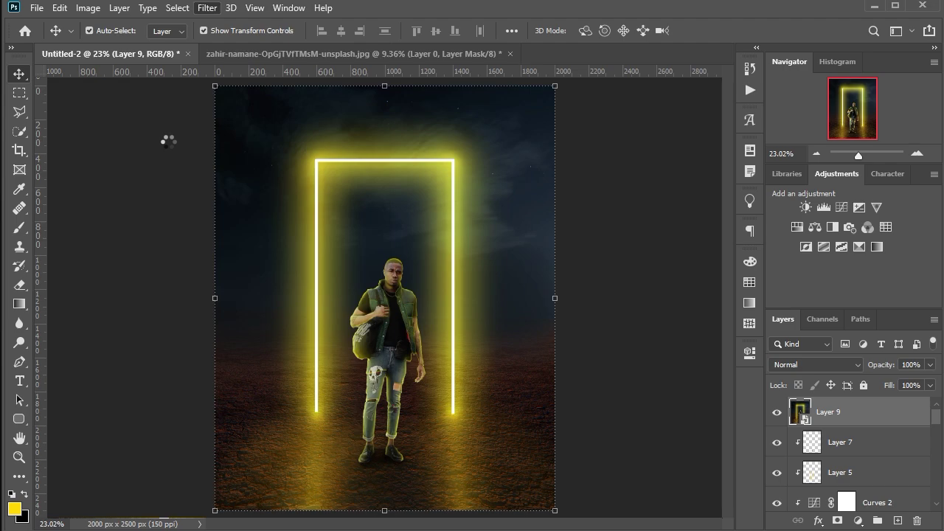
mouse_move(784, 235)
mouse_down()
mouse_move(758, 234)
mouse_move(806, 235)
mouse_move(774, 257)
mouse_move(823, 257)
mouse_move(780, 257)
mouse_up()
Step: In Camera Raw set Contrast +16, Shadows -17, Whites +28, Blacks +21, Clarity -19, Vibrance +4, Saturation +15
mouse_move(785, 317)
mouse_down()
mouse_move(763, 317)
mouse_move(809, 346)
mouse_move(763, 319)
mouse_move(796, 317)
mouse_up()
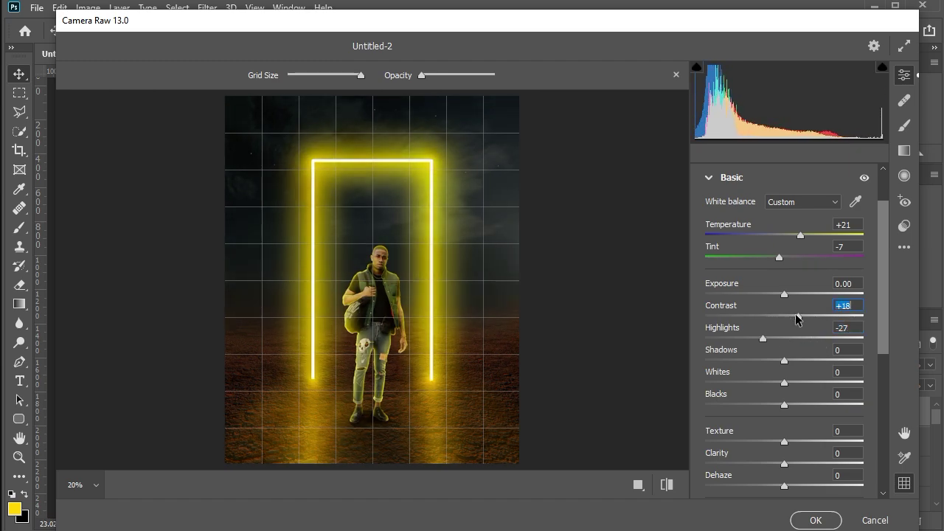
mouse_move(784, 360)
mouse_down()
mouse_move(766, 360)
mouse_move(815, 384)
mouse_move(801, 406)
mouse_up()
click(381, 263)
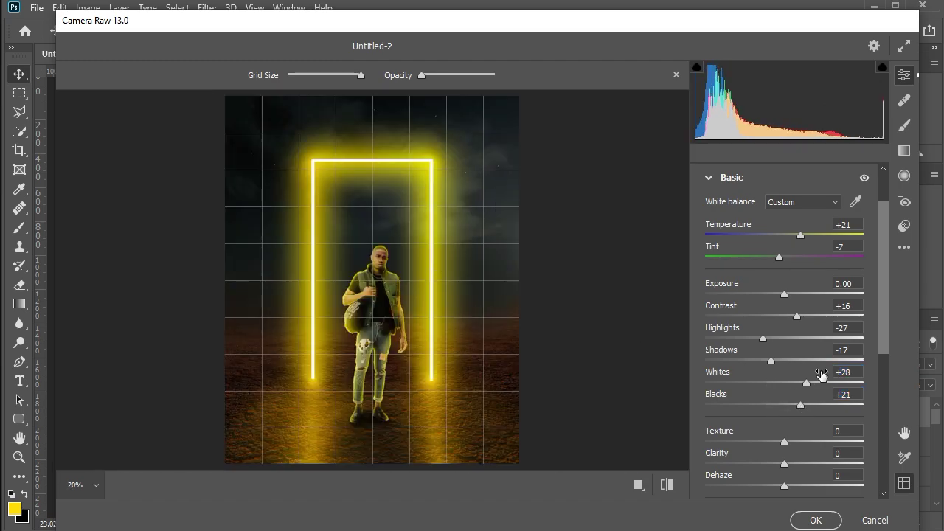
scroll(822, 378, down, 2)
click(400, 274)
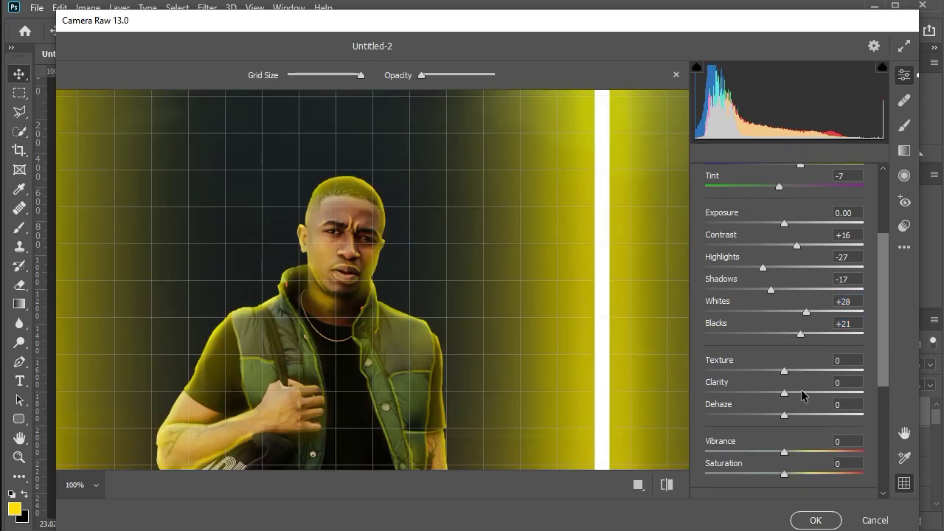
drag(784, 393, 766, 397)
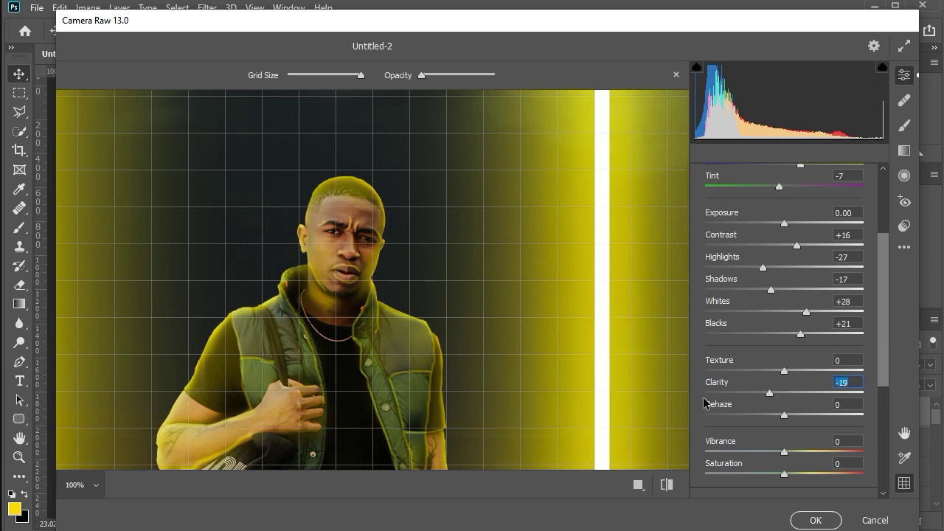
drag(790, 477, 794, 478)
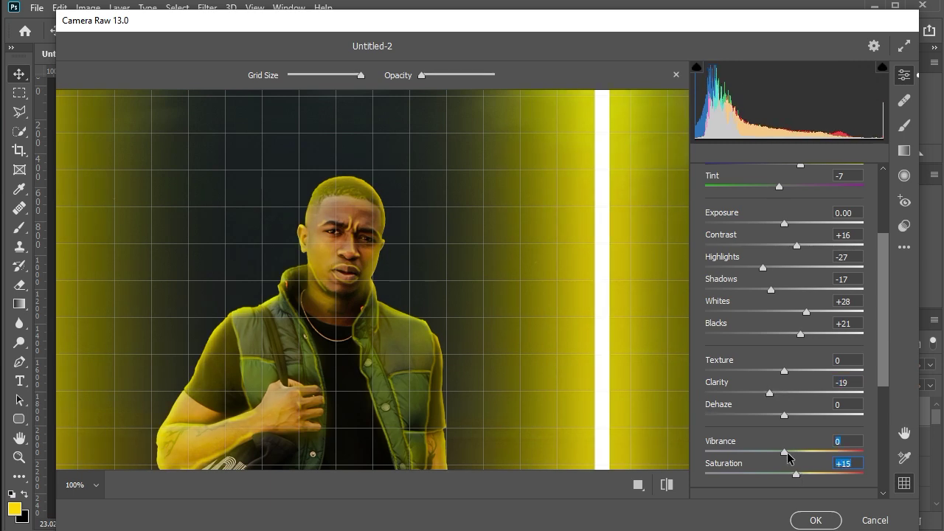
click(787, 452)
click(417, 234)
Step: Set Camera Raw Sharpening to 11, Midtones grading to Hue 39 and Saturation 13, and Grain to 20
scroll(741, 404, down, 3)
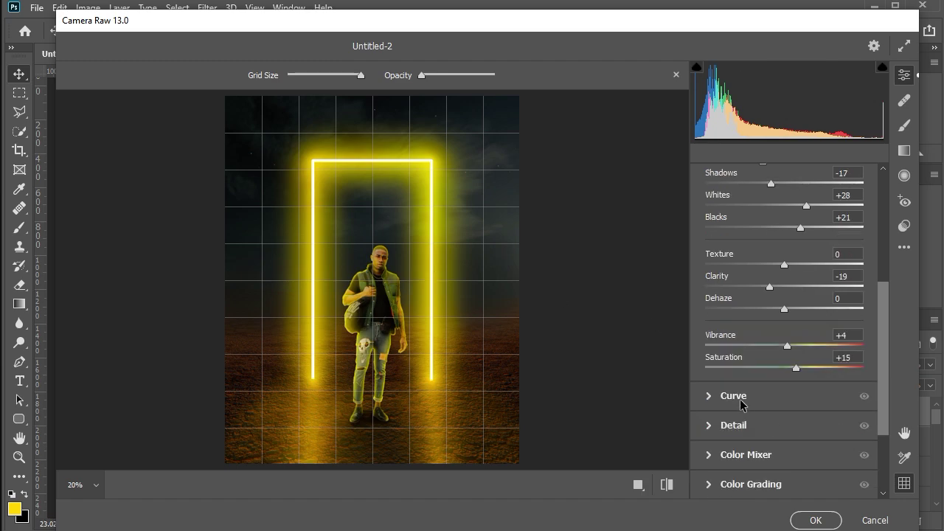
click(738, 426)
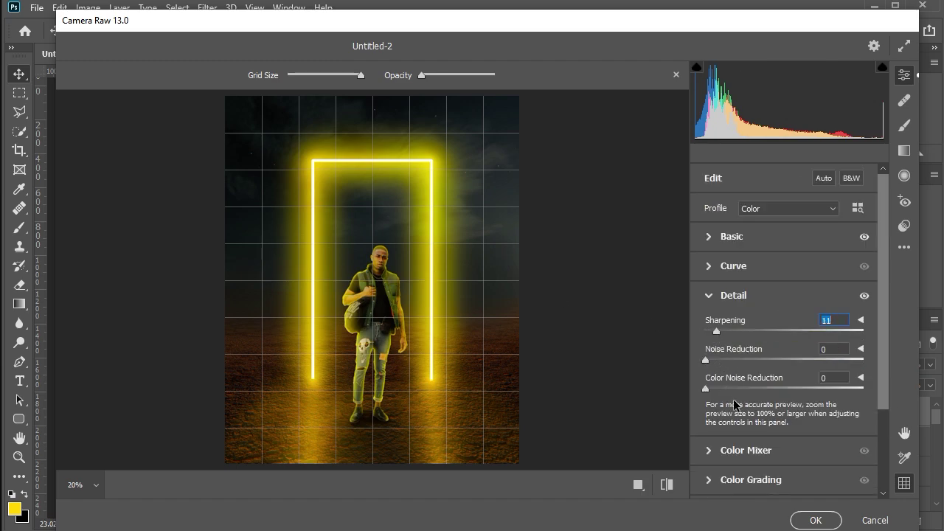
click(745, 479)
mouse_move(704, 405)
mouse_down()
mouse_move(722, 405)
mouse_move(726, 428)
mouse_up()
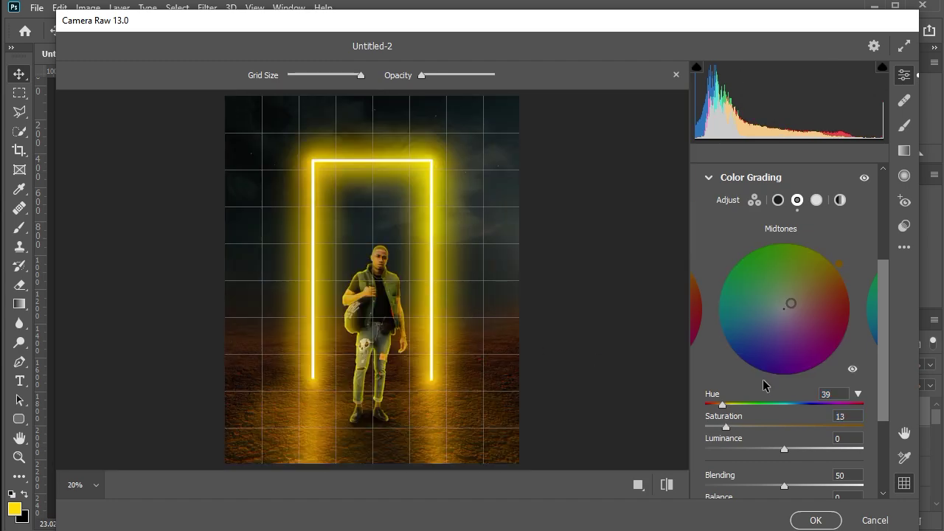
scroll(814, 408, down, 3)
click(745, 446)
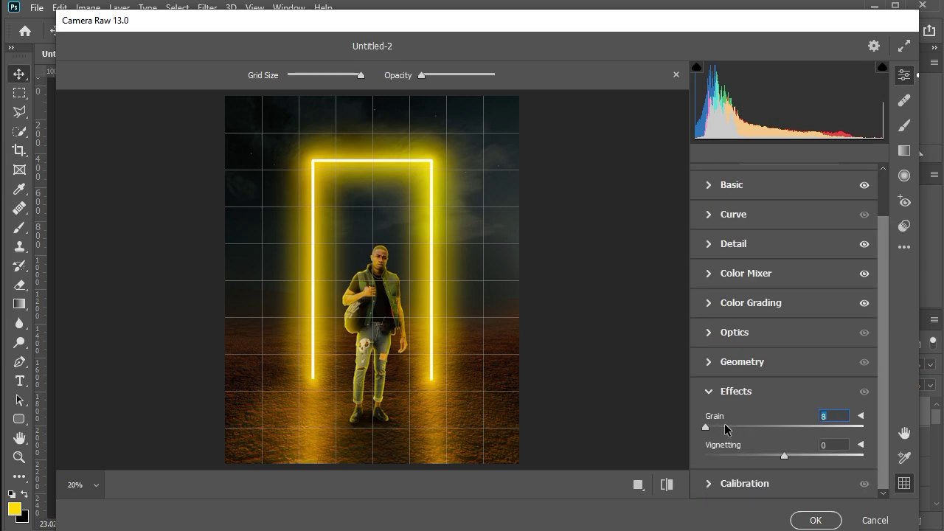
drag(724, 423, 738, 423)
click(402, 272)
Step: Commit the Camera Raw grade to Layer 9 as a smart filter and zoom out on the composite
click(814, 521)
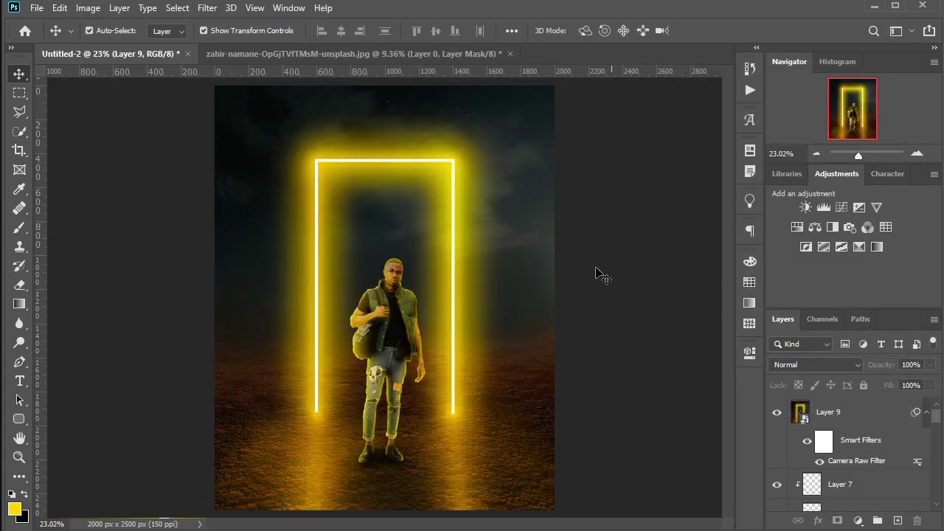
scroll(602, 275, down, 2)
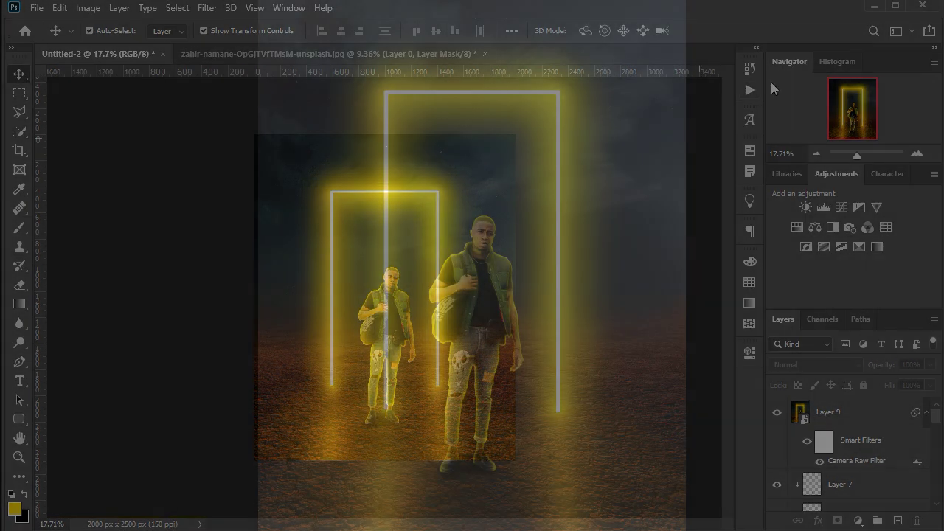